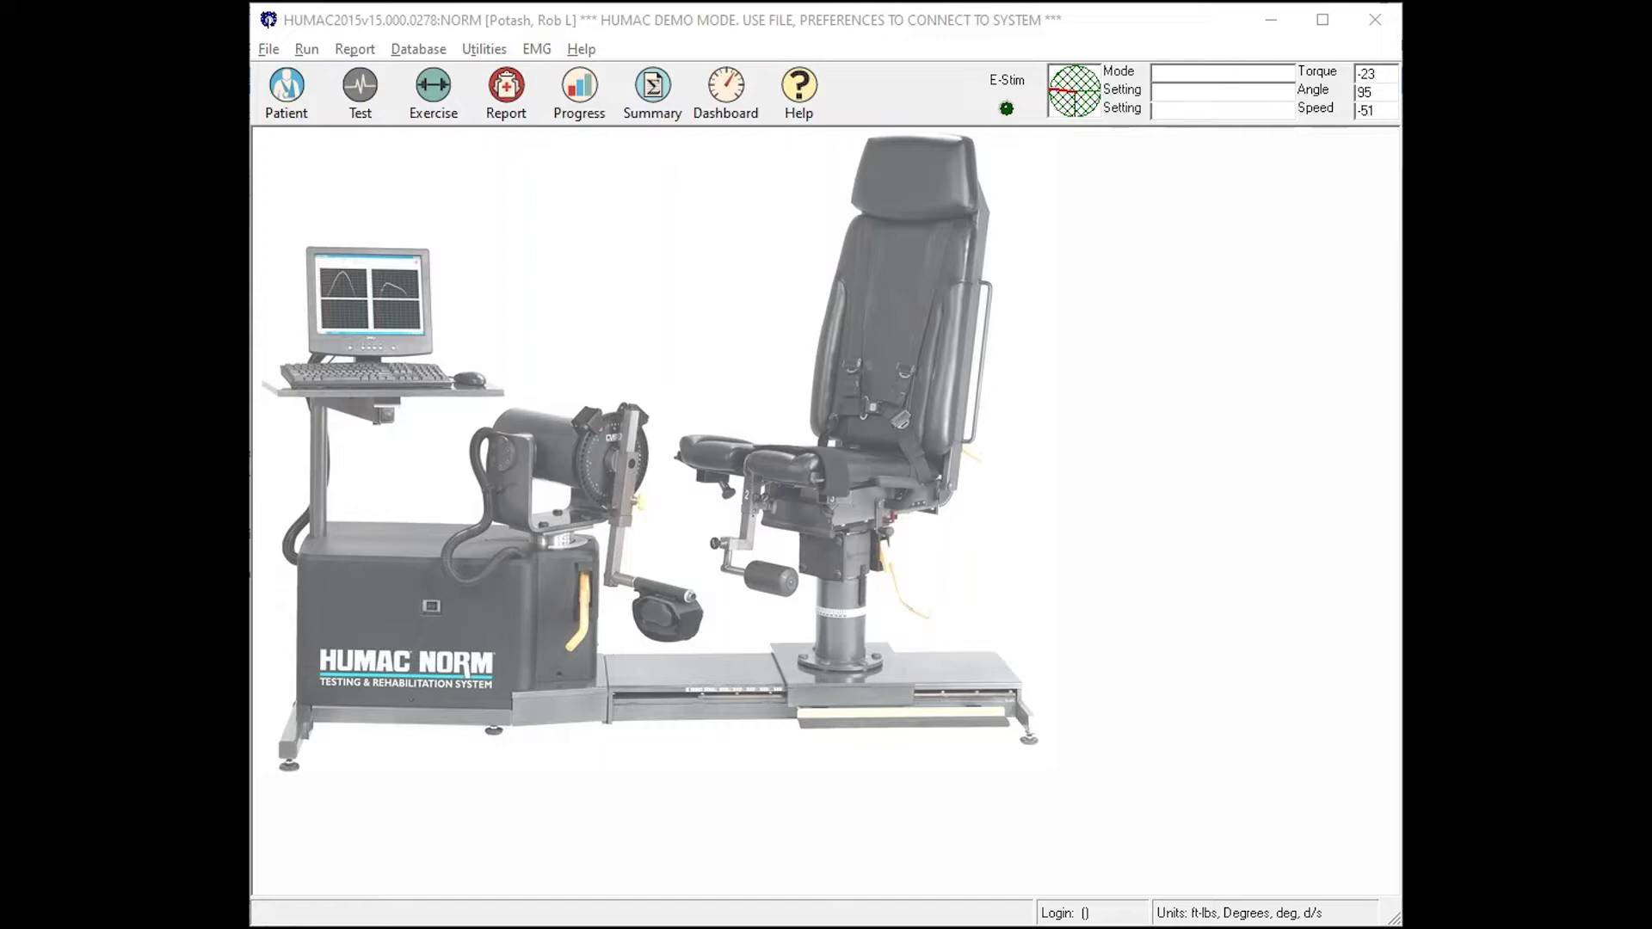
Preview the Isometric report for the 3/4/2008 09:51:17 knee extension/flexion test.
left_click(529, 99)
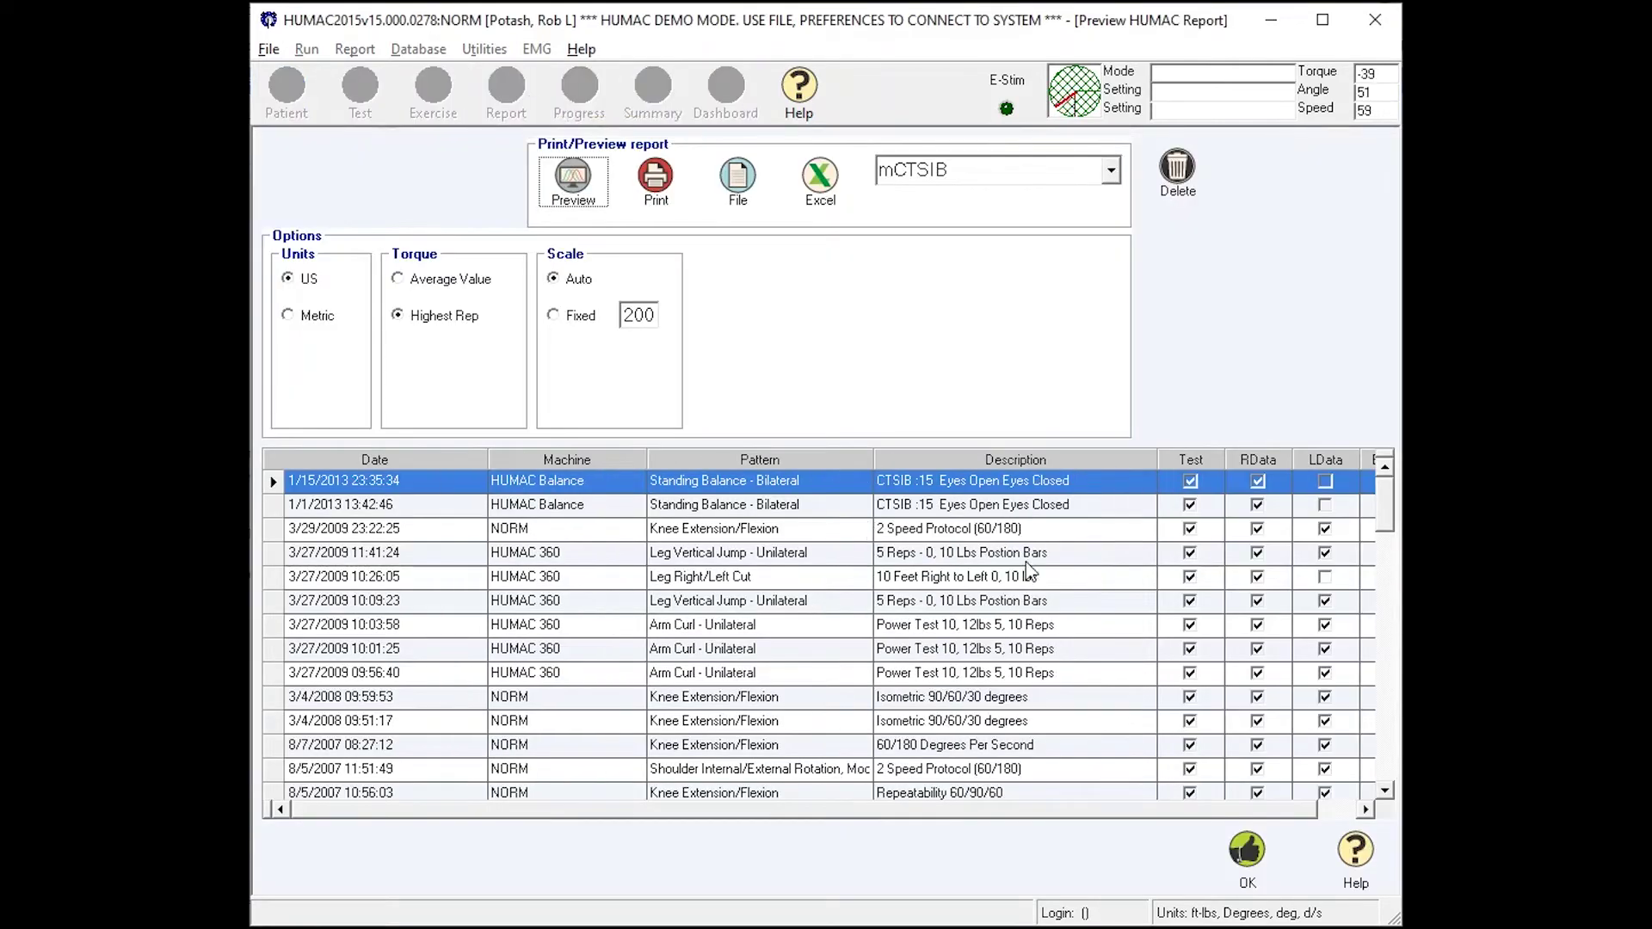
left_click_drag(1382, 677, 1384, 762)
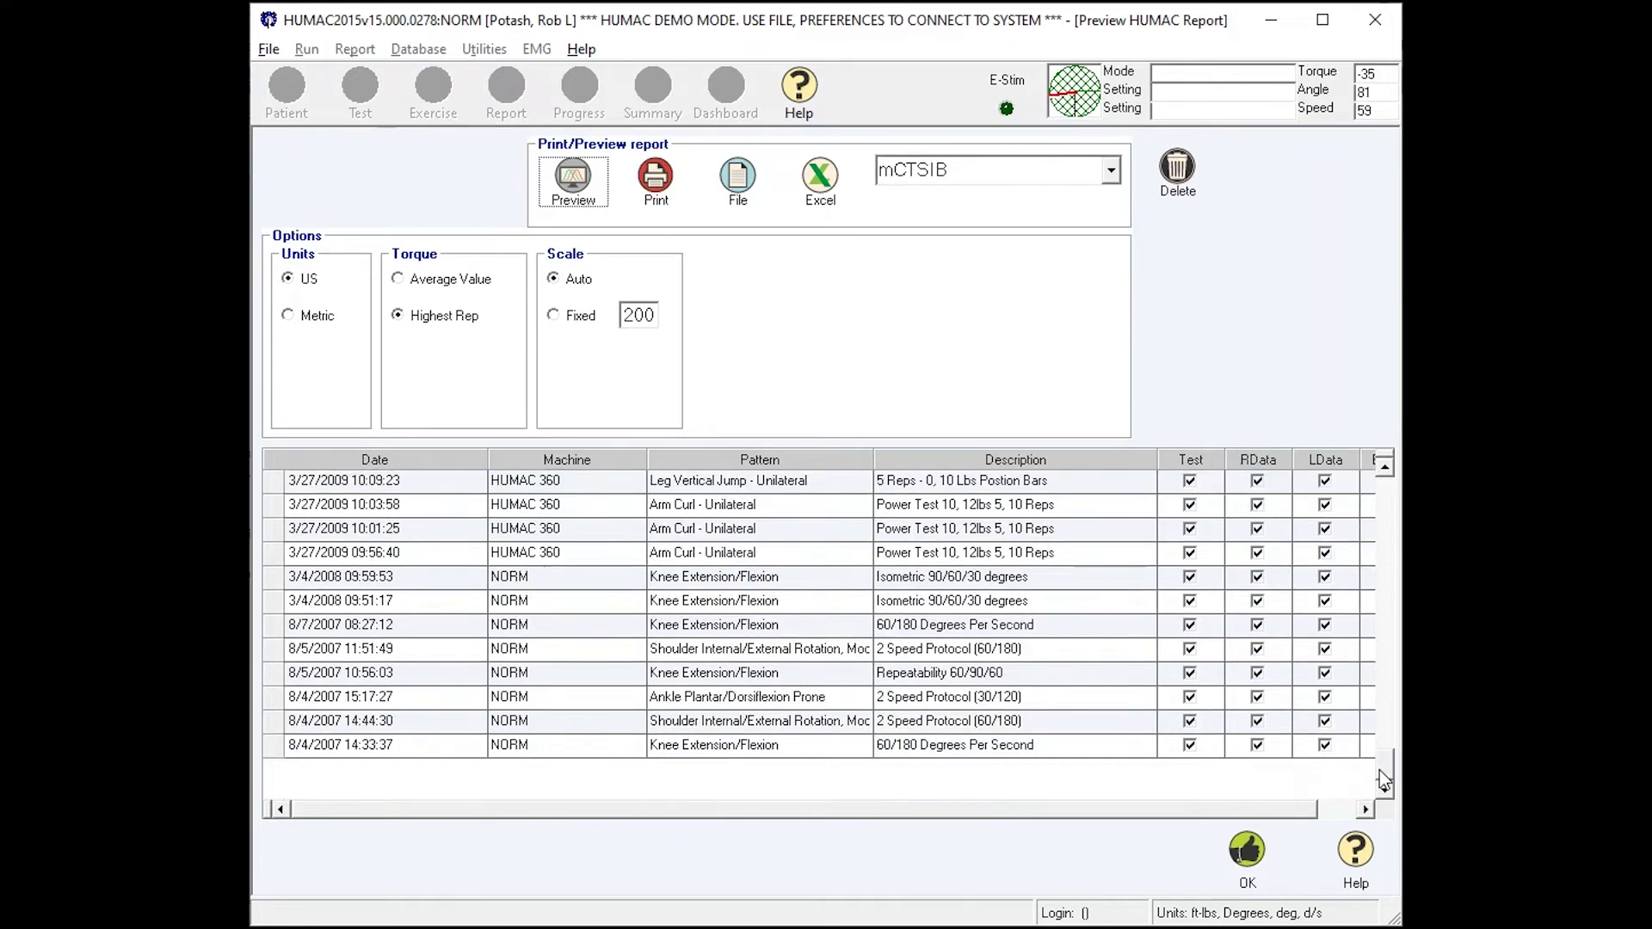
left_click(800, 601)
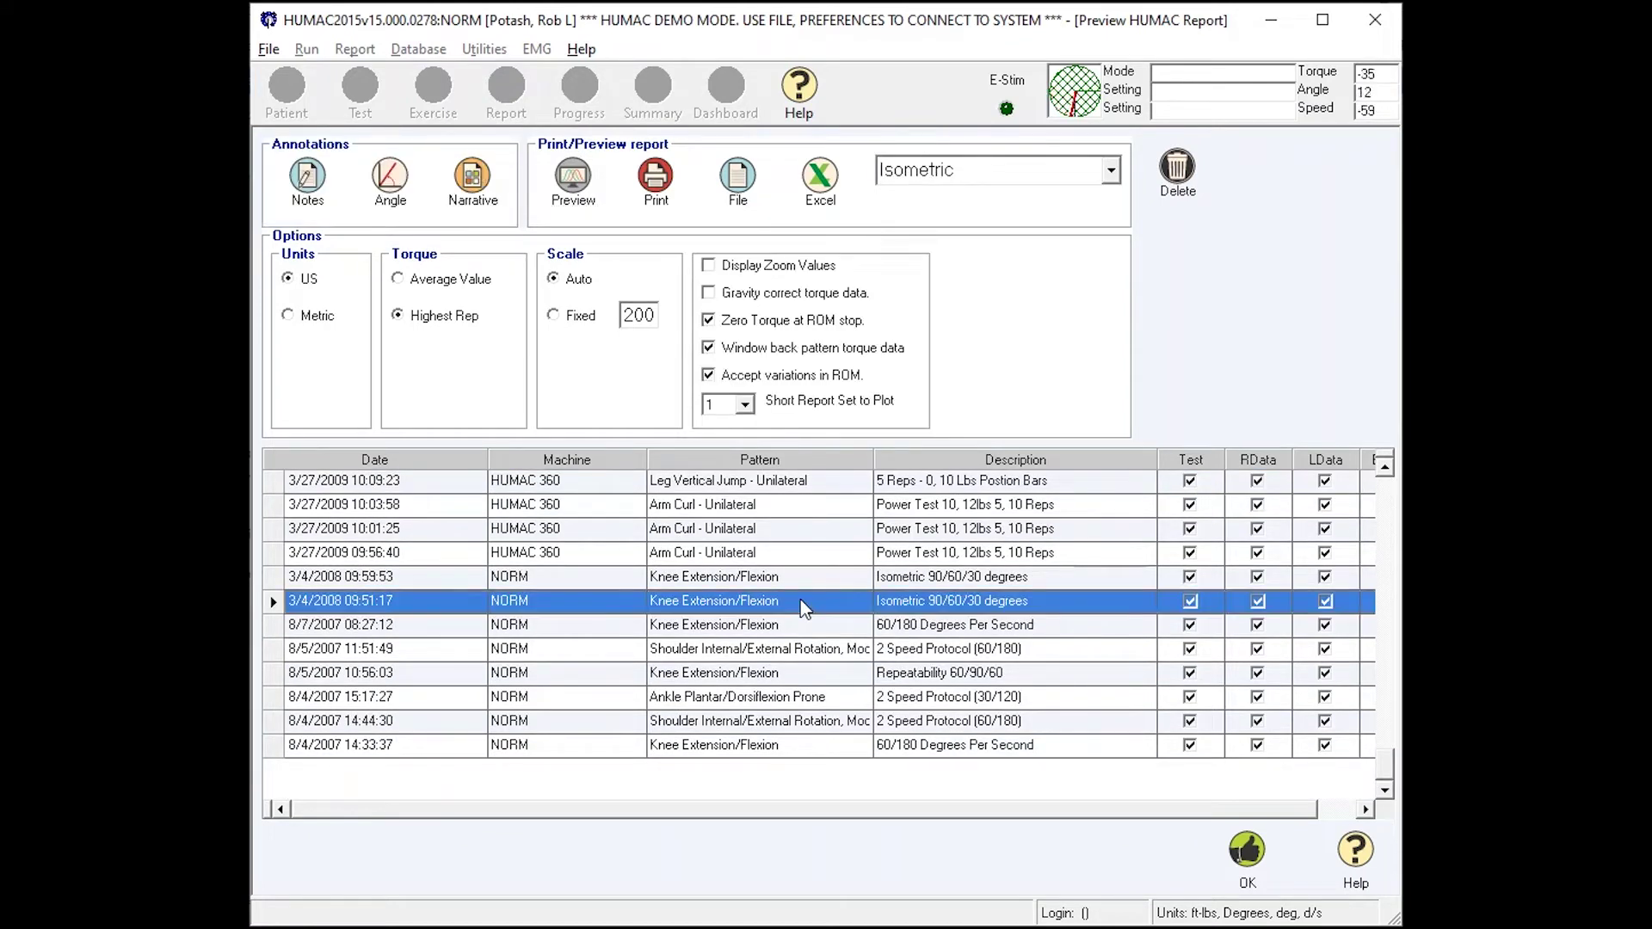
left_click(590, 198)
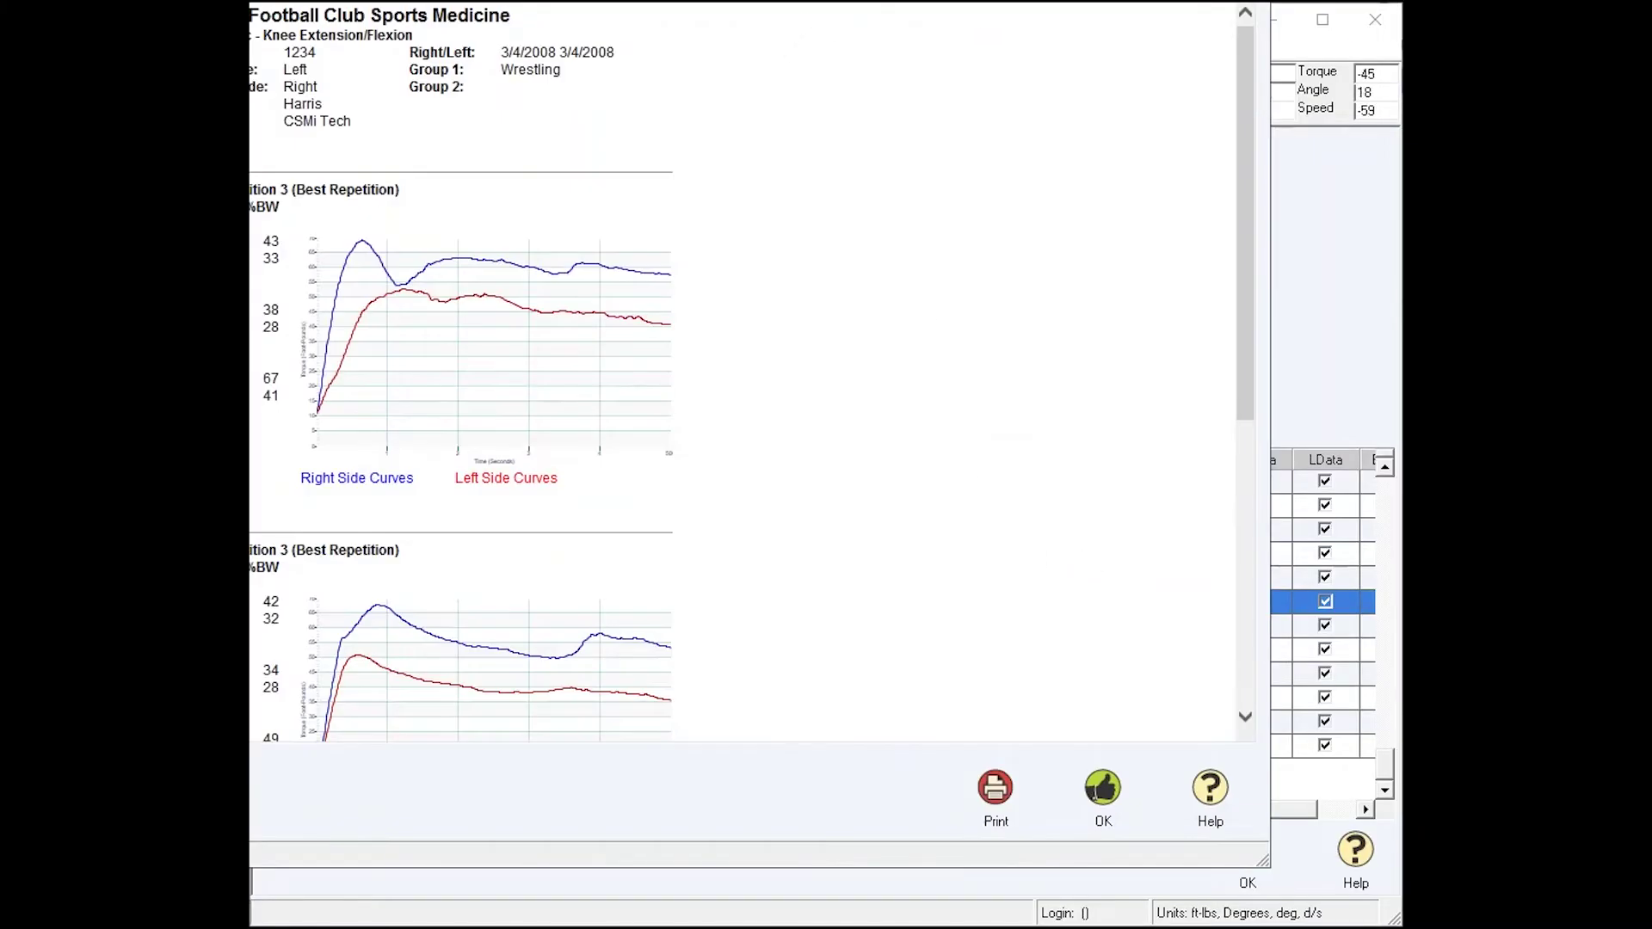
mouse_move(1149, 59)
left_mouse_down()
mouse_move(1154, 2)
mouse_move(882, 11)
mouse_move(904, 29)
mouse_move(877, 32)
left_mouse_up()
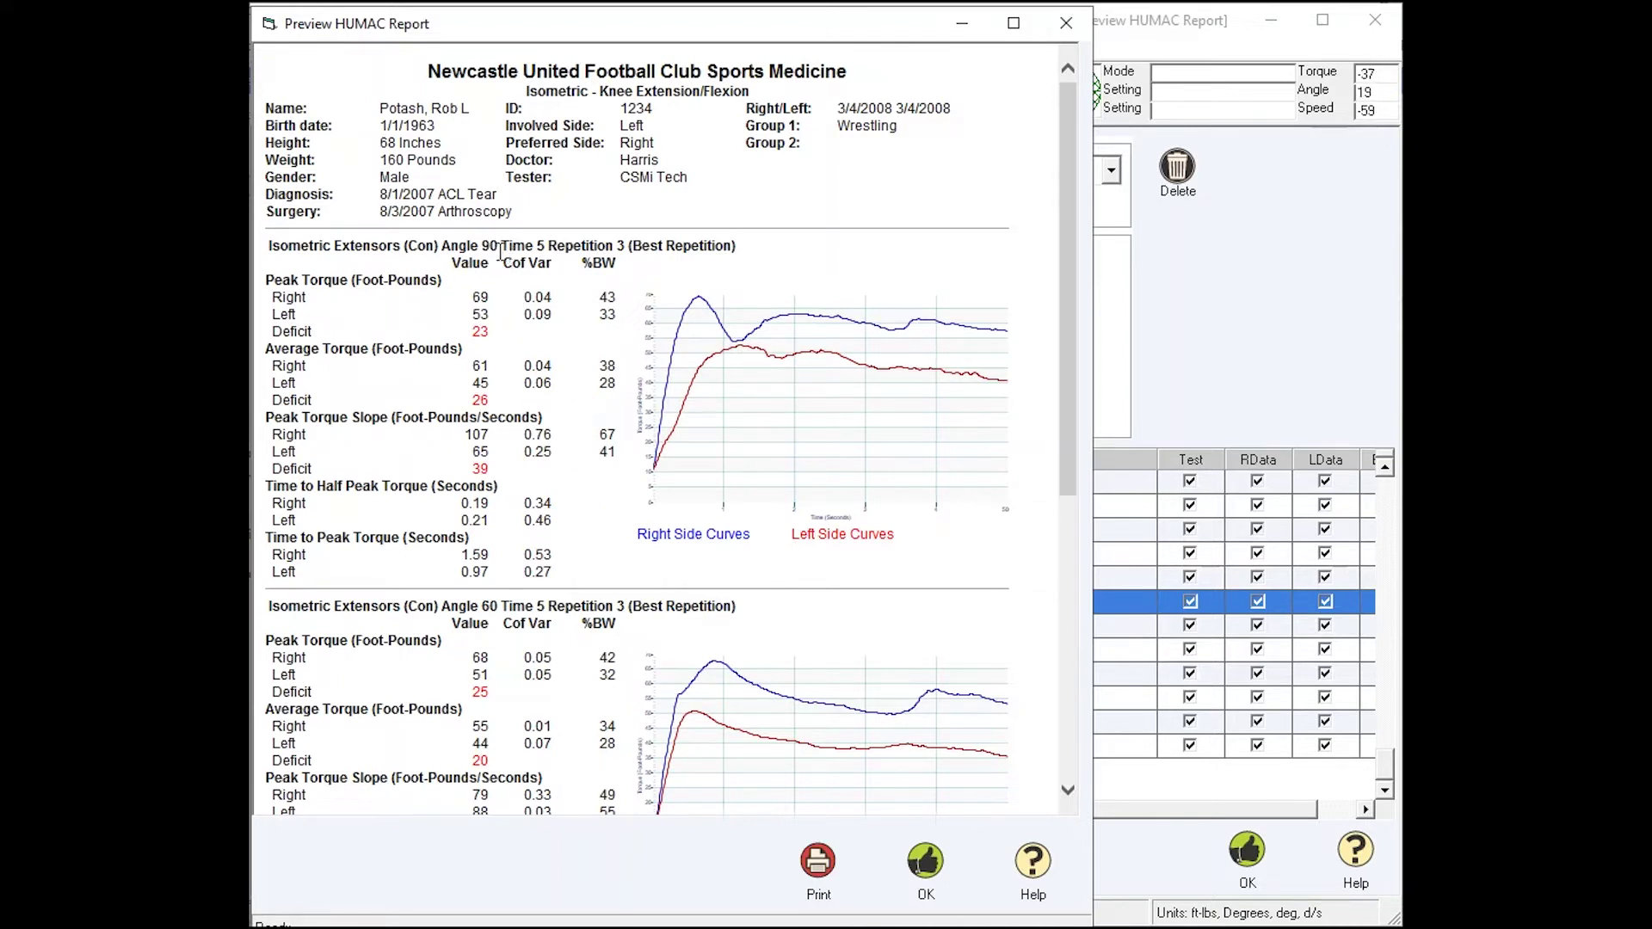
left_click_drag(507, 604, 470, 602)
scroll(473, 607, "down", 5)
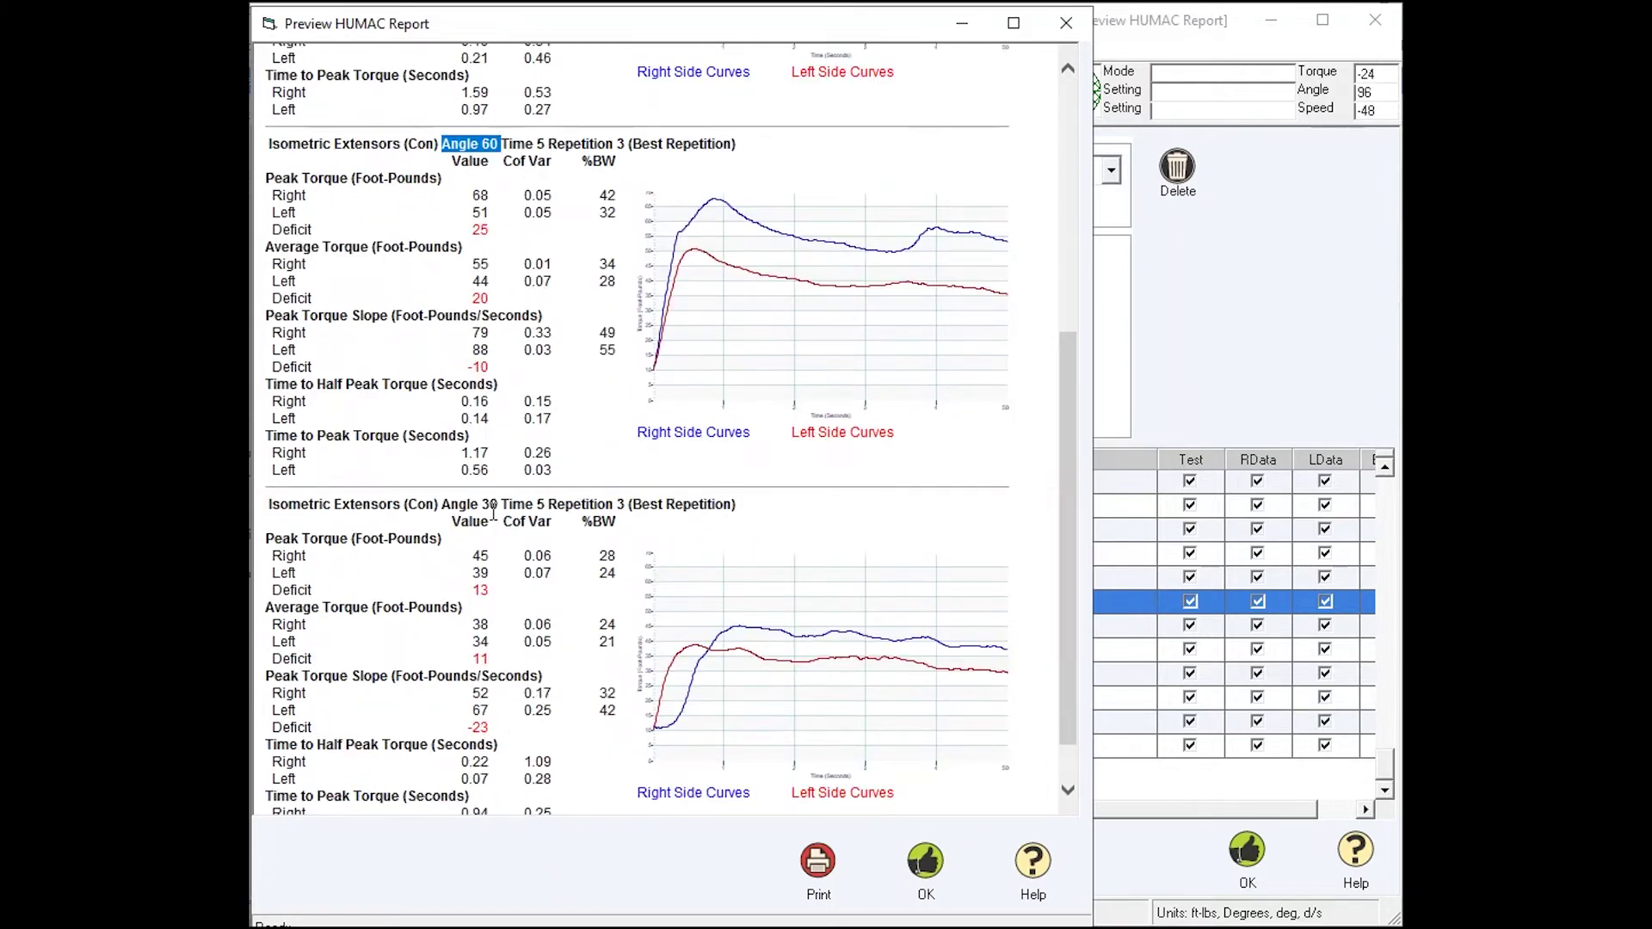
left_click_drag(497, 508, 442, 507)
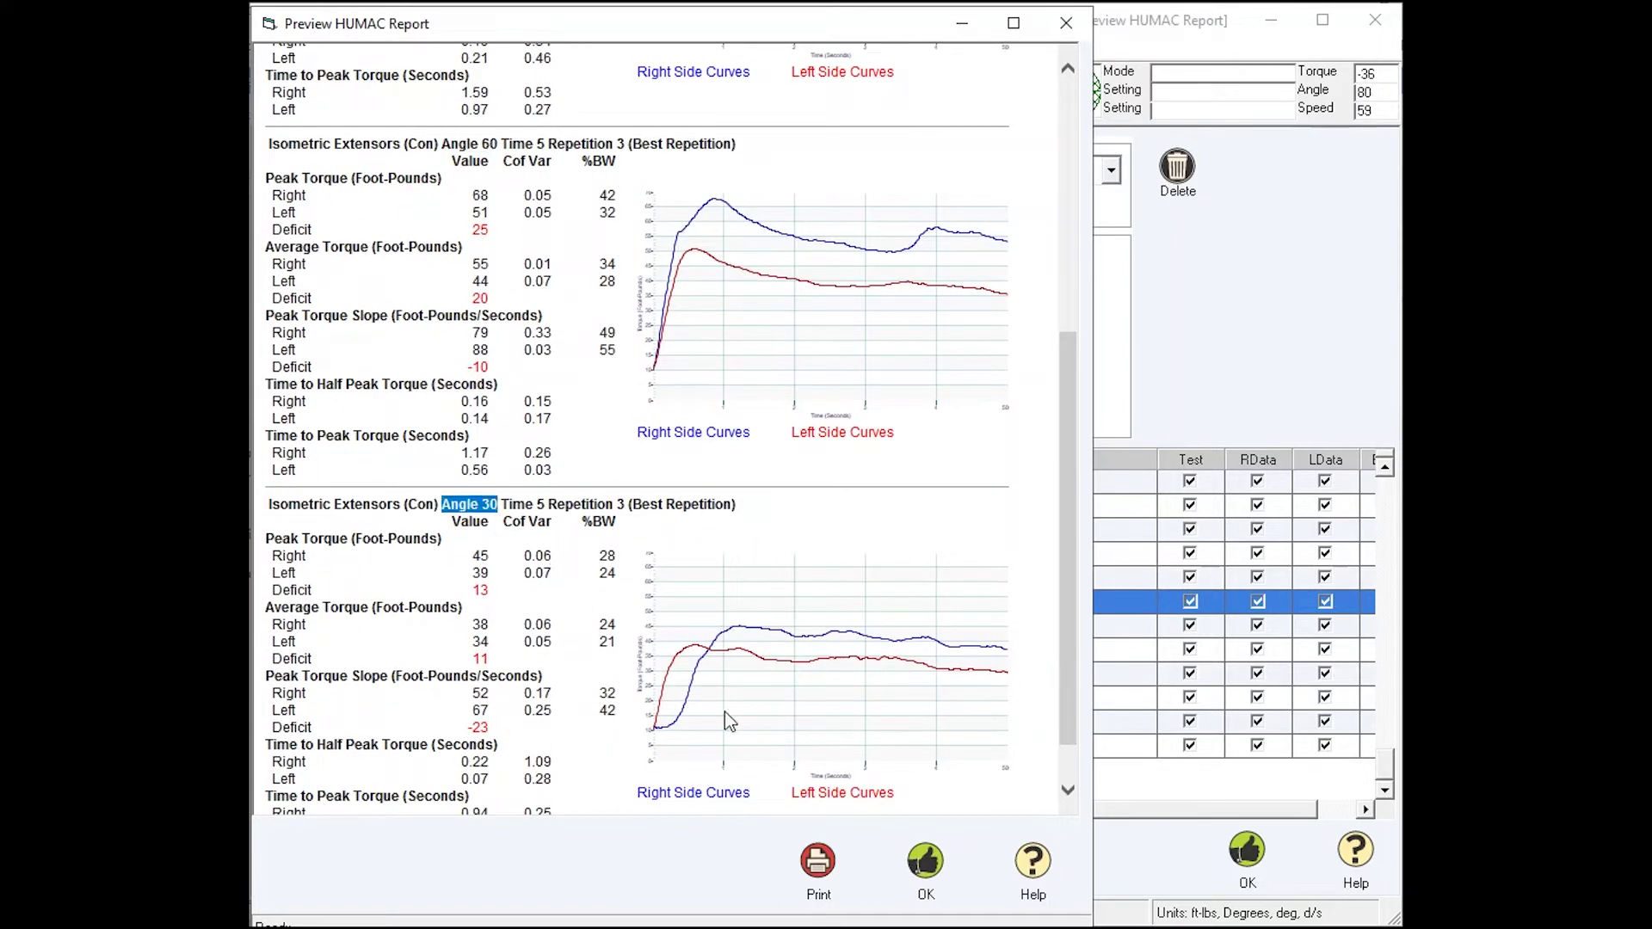
left_click(922, 860)
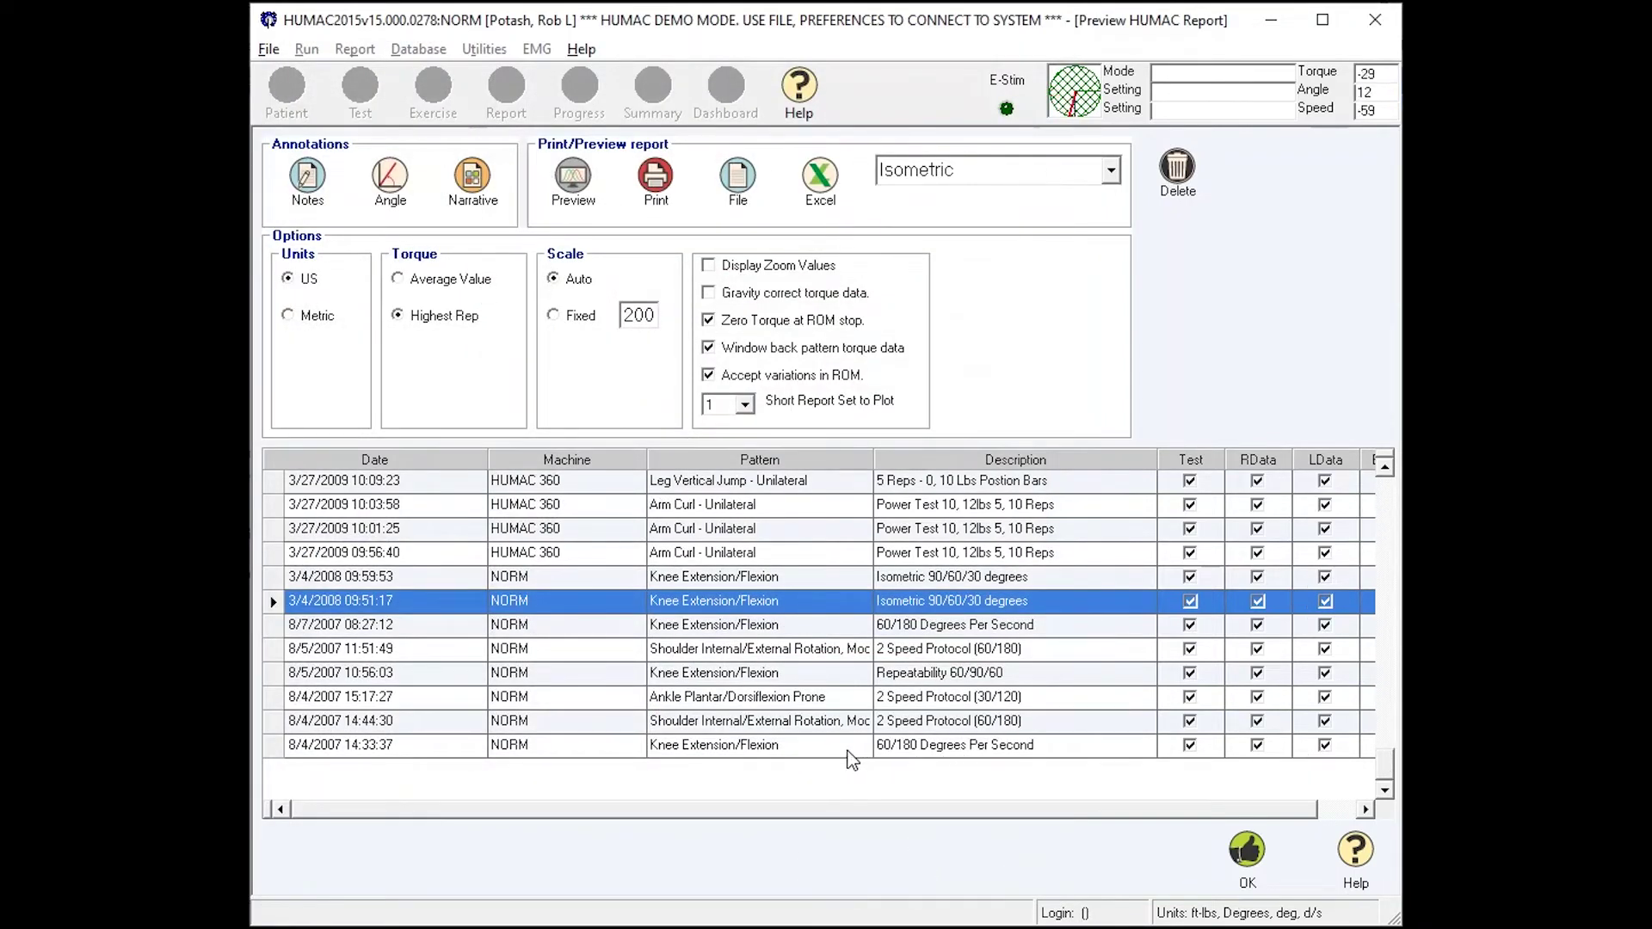
Preview the Short Form Torque vs. Position report for the 8/4/2007 14:33:37 60/180 knee test.
left_click(848, 751)
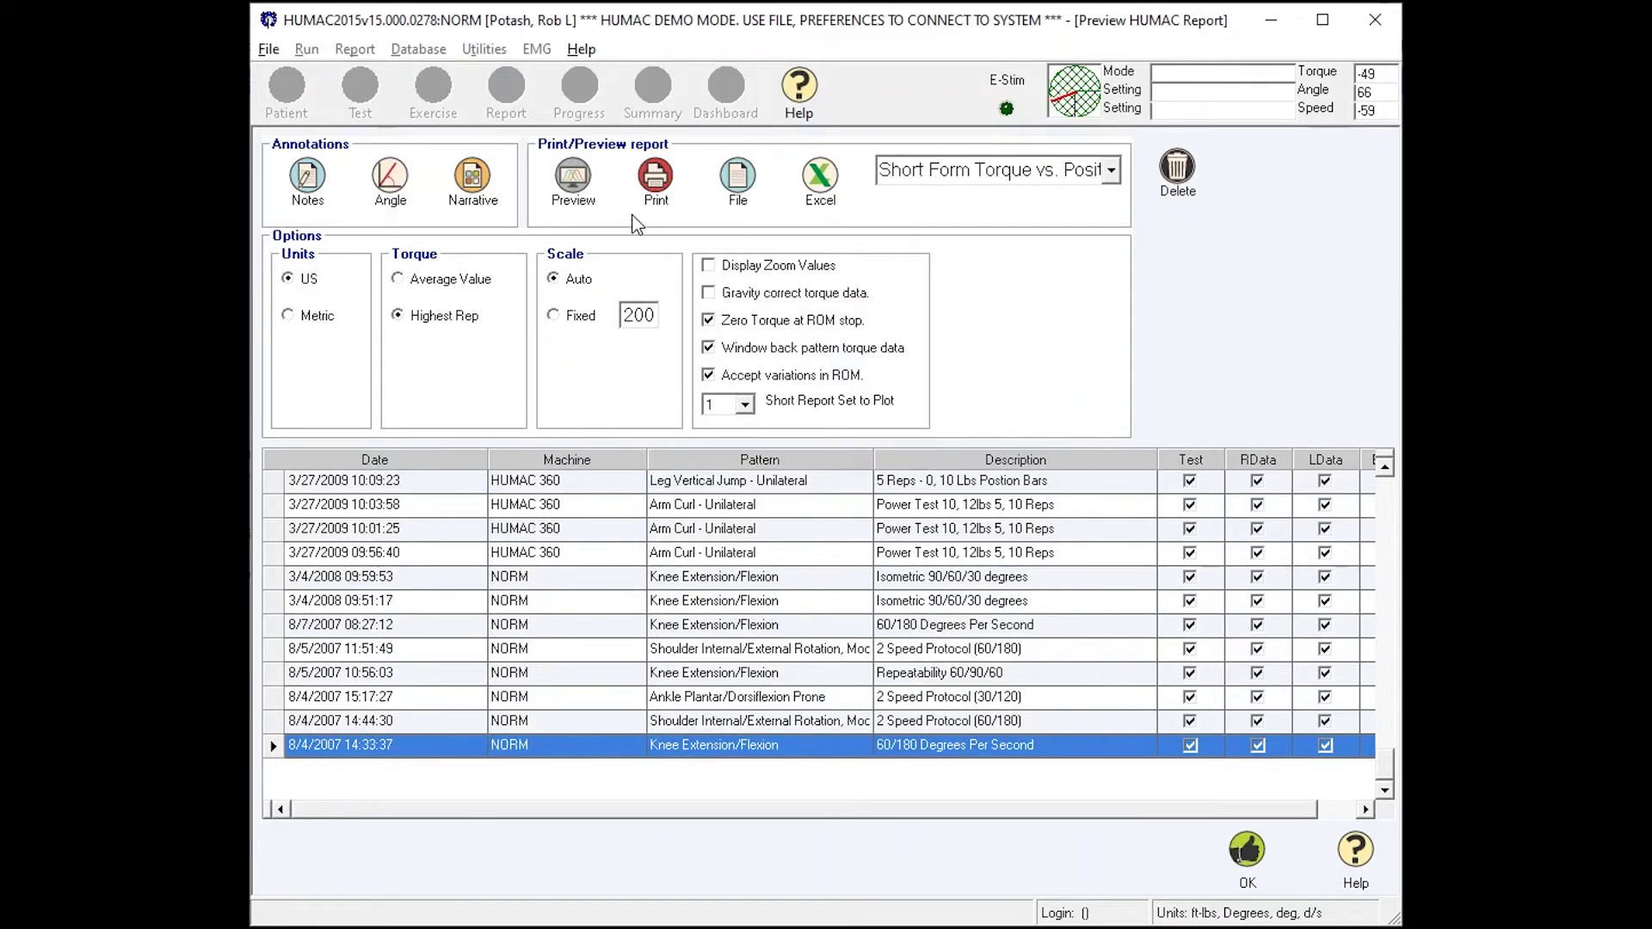
left_click(573, 178)
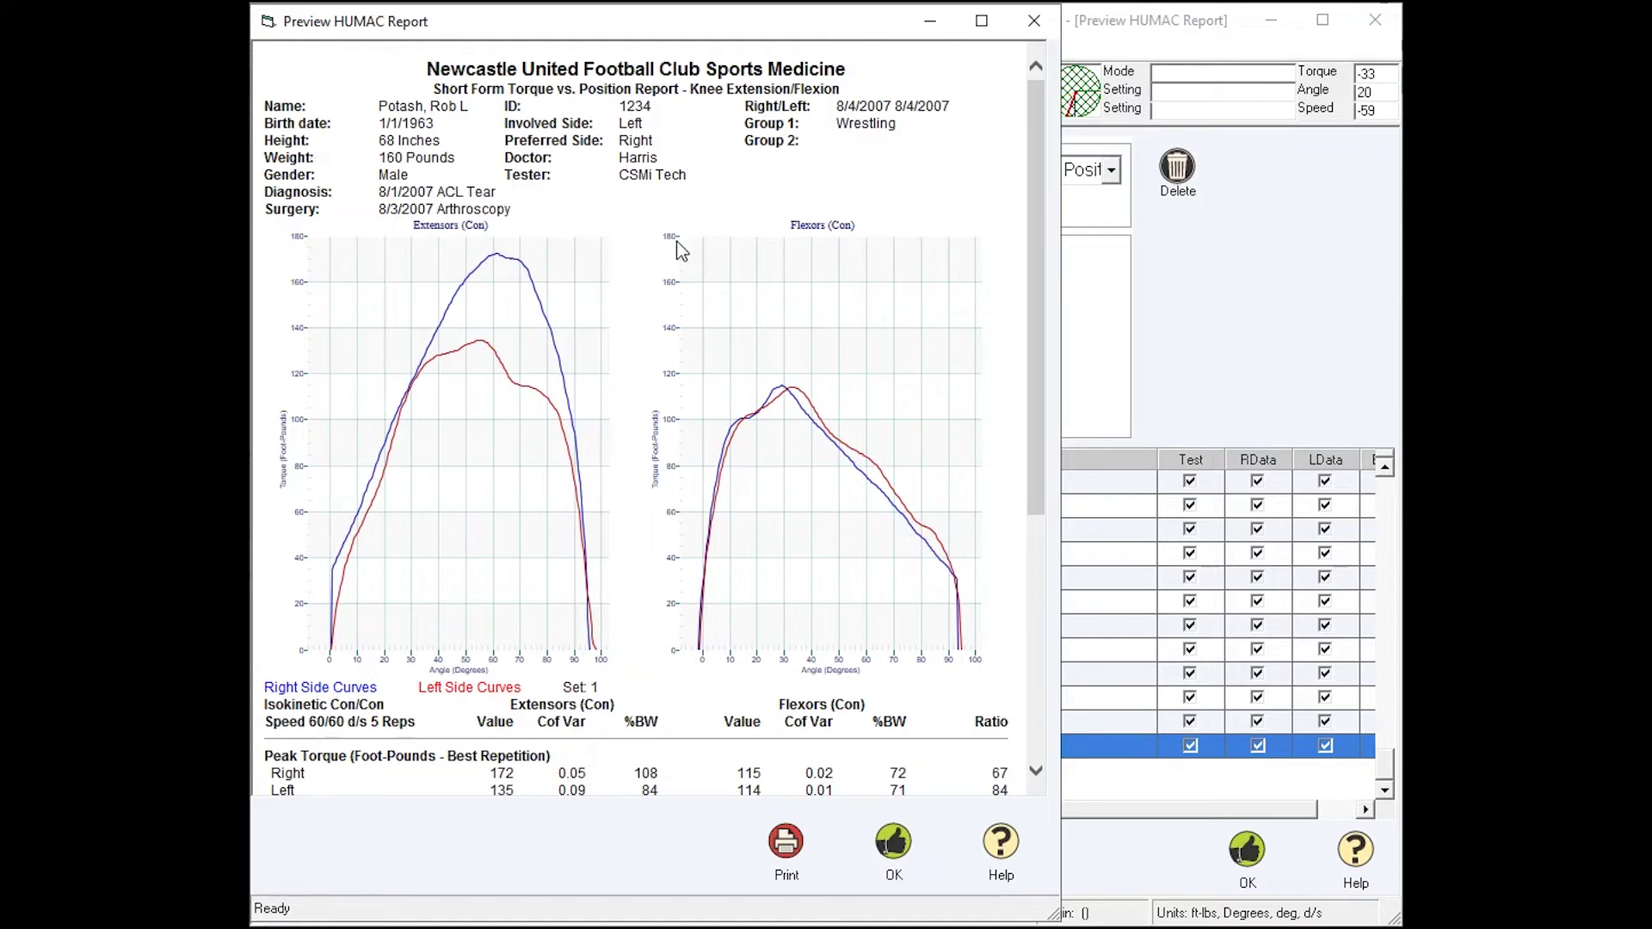
scroll(675, 249, "down", 4)
scroll(656, 291, "up", 3)
scroll(655, 292, "up", 1)
Review the report's Speed 180/180 d/s 15 Reps section, then close the preview.
scroll(586, 456, "down", 5)
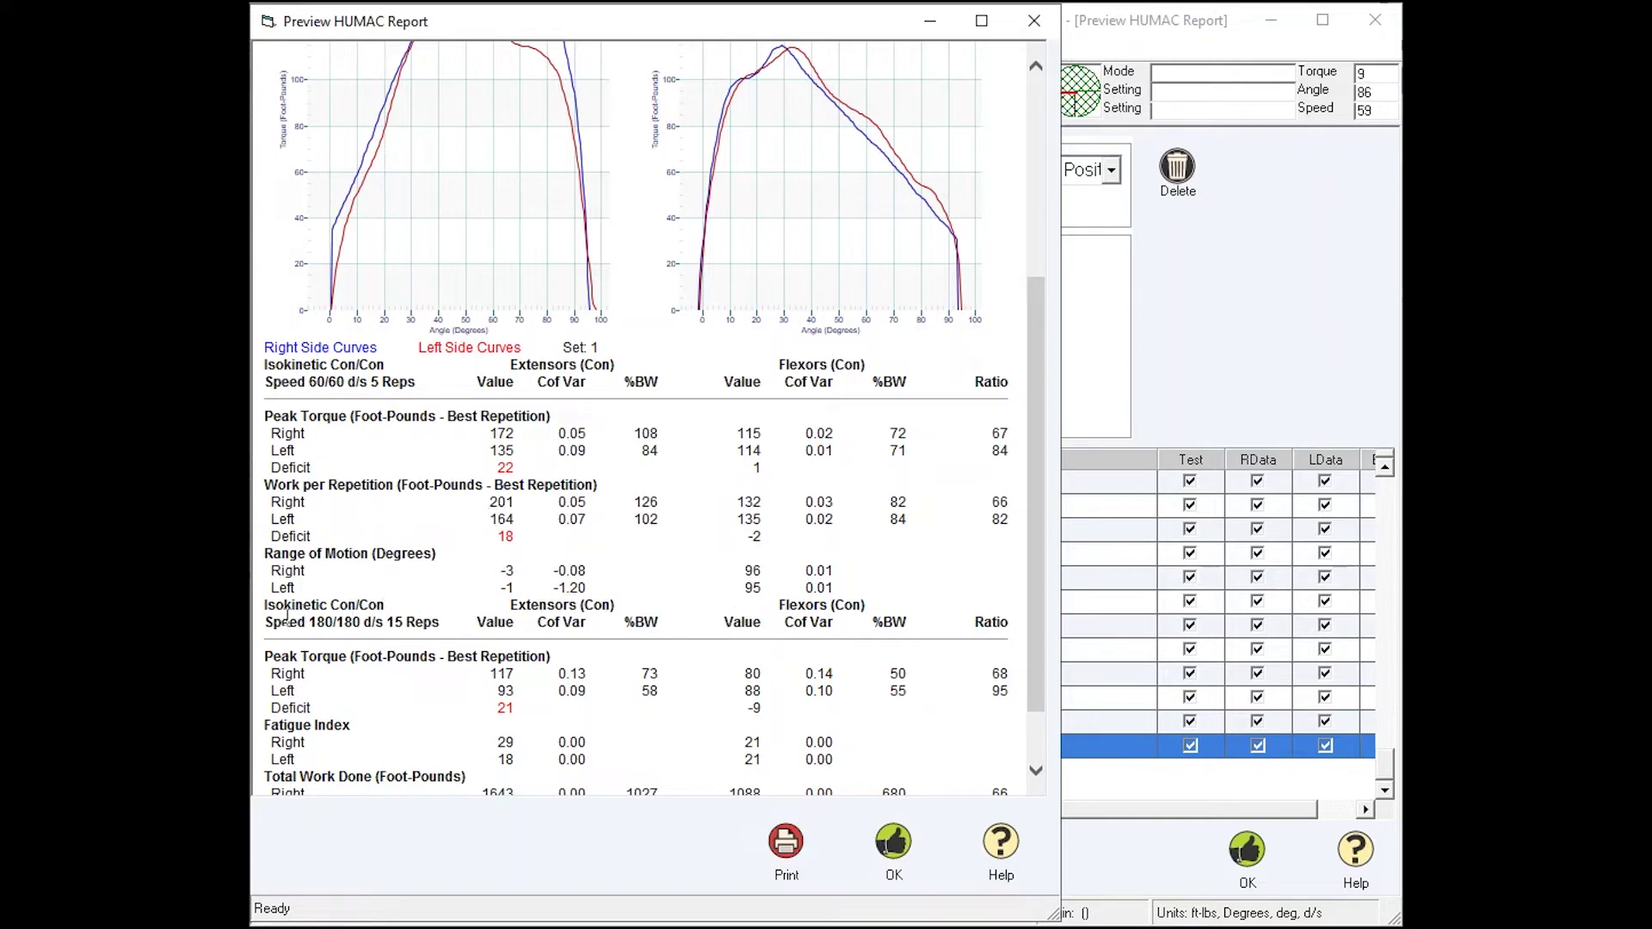
left_click_drag(268, 619, 437, 623)
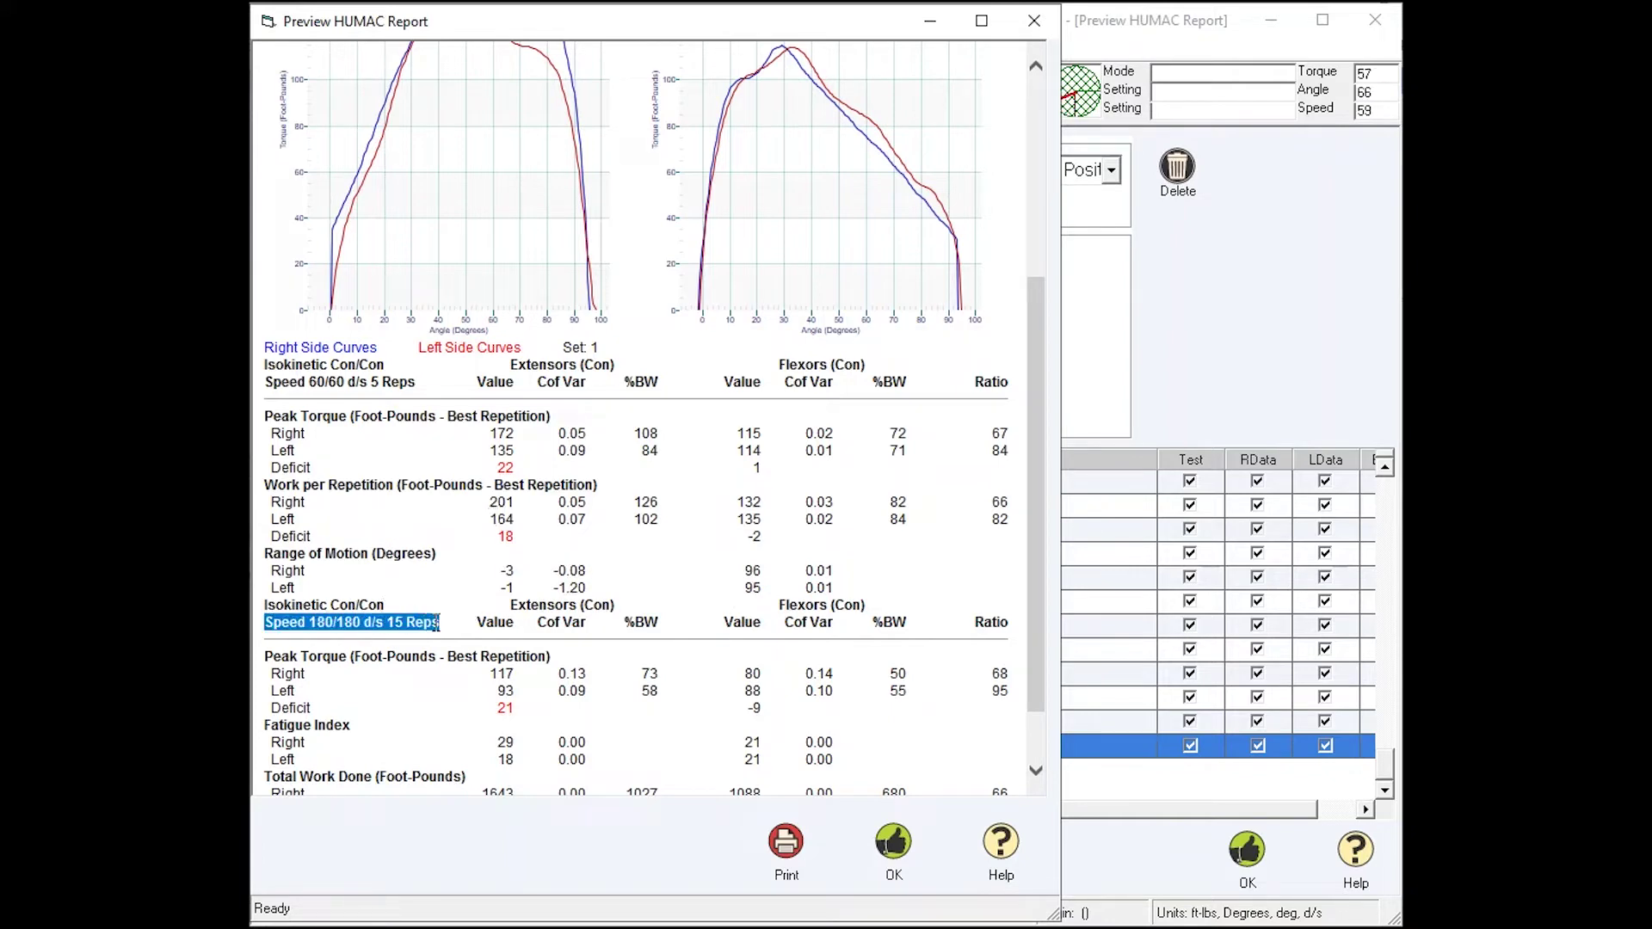
scroll(581, 609, "up", 3)
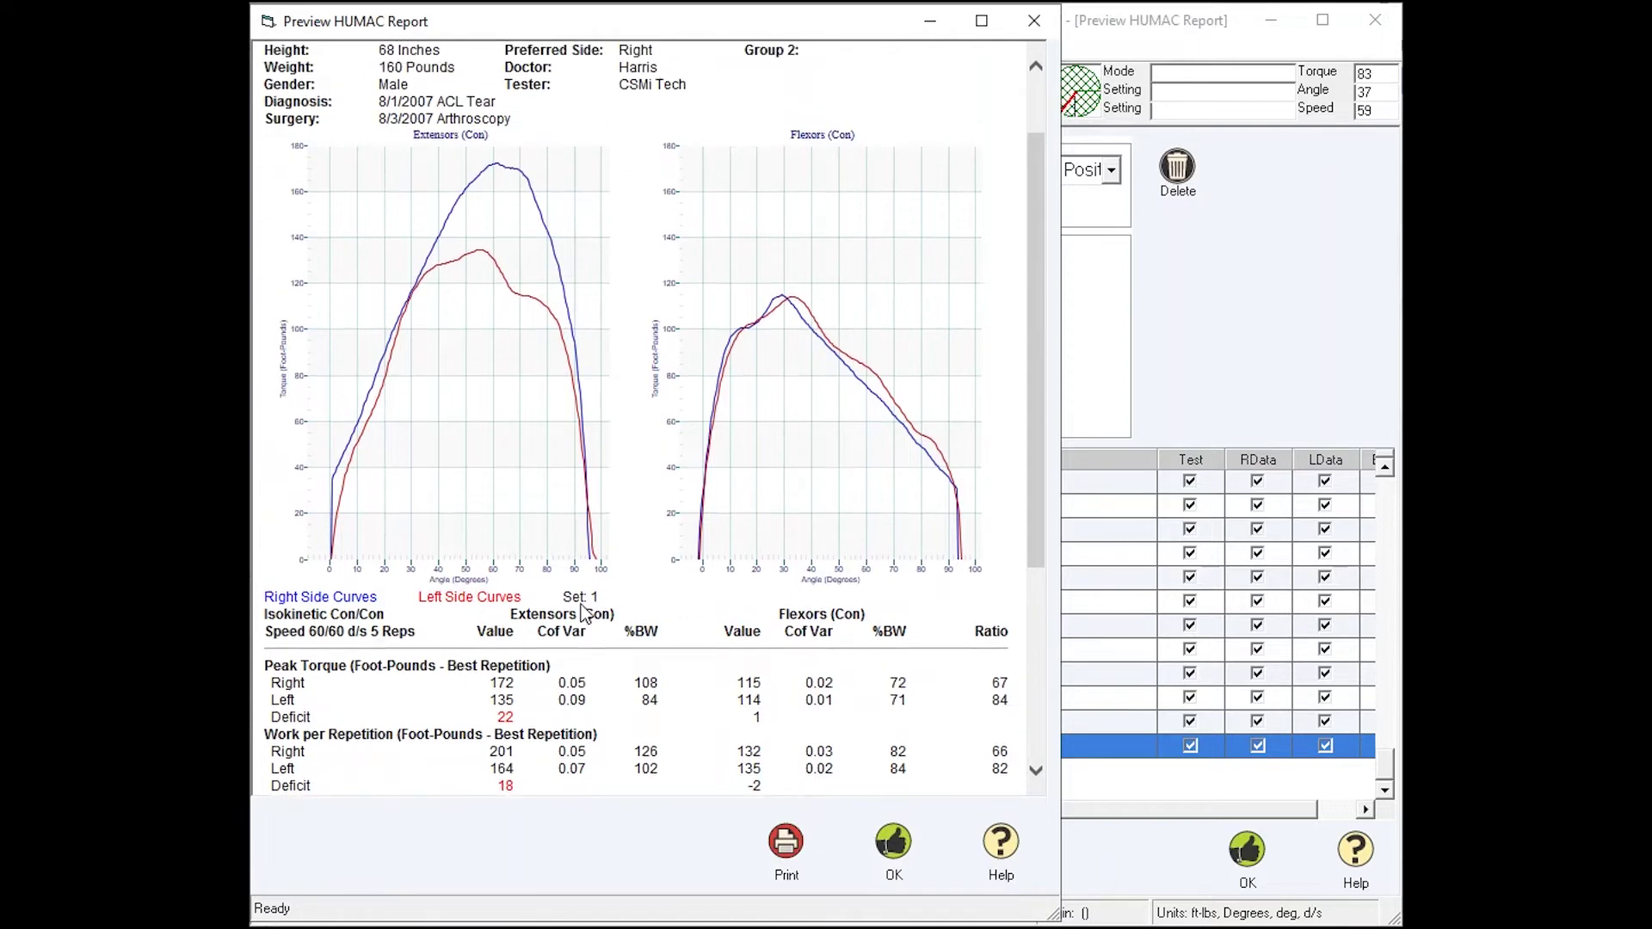
scroll(582, 609, "up", 2)
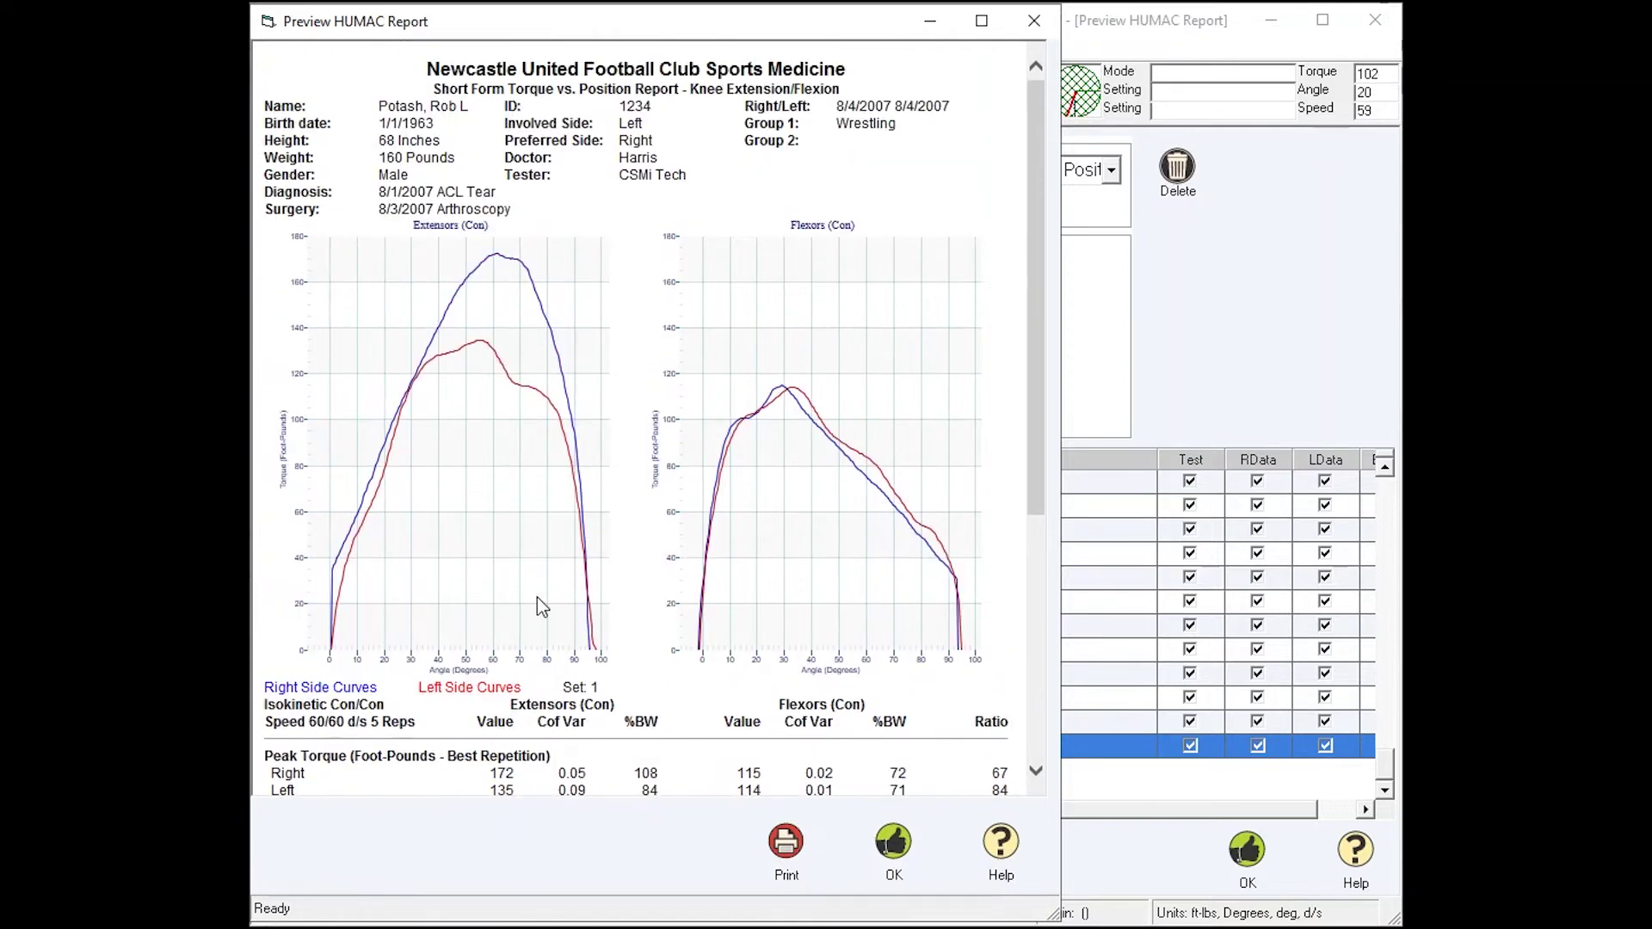
scroll(536, 602, "down", 5)
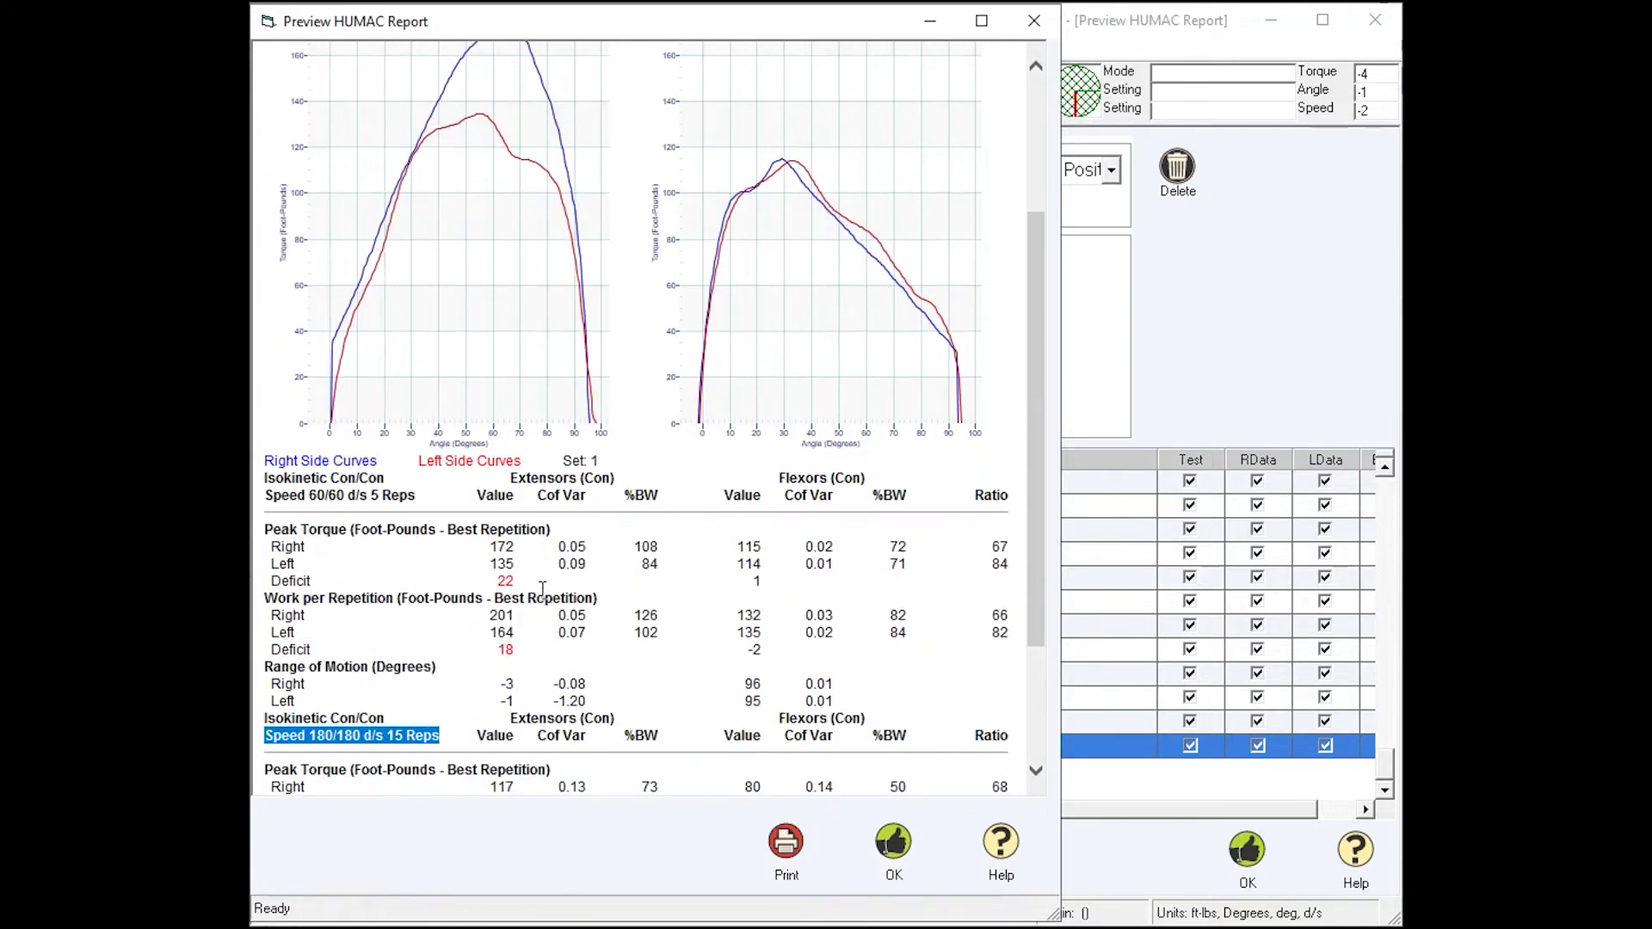
scroll(543, 590, "up", 5)
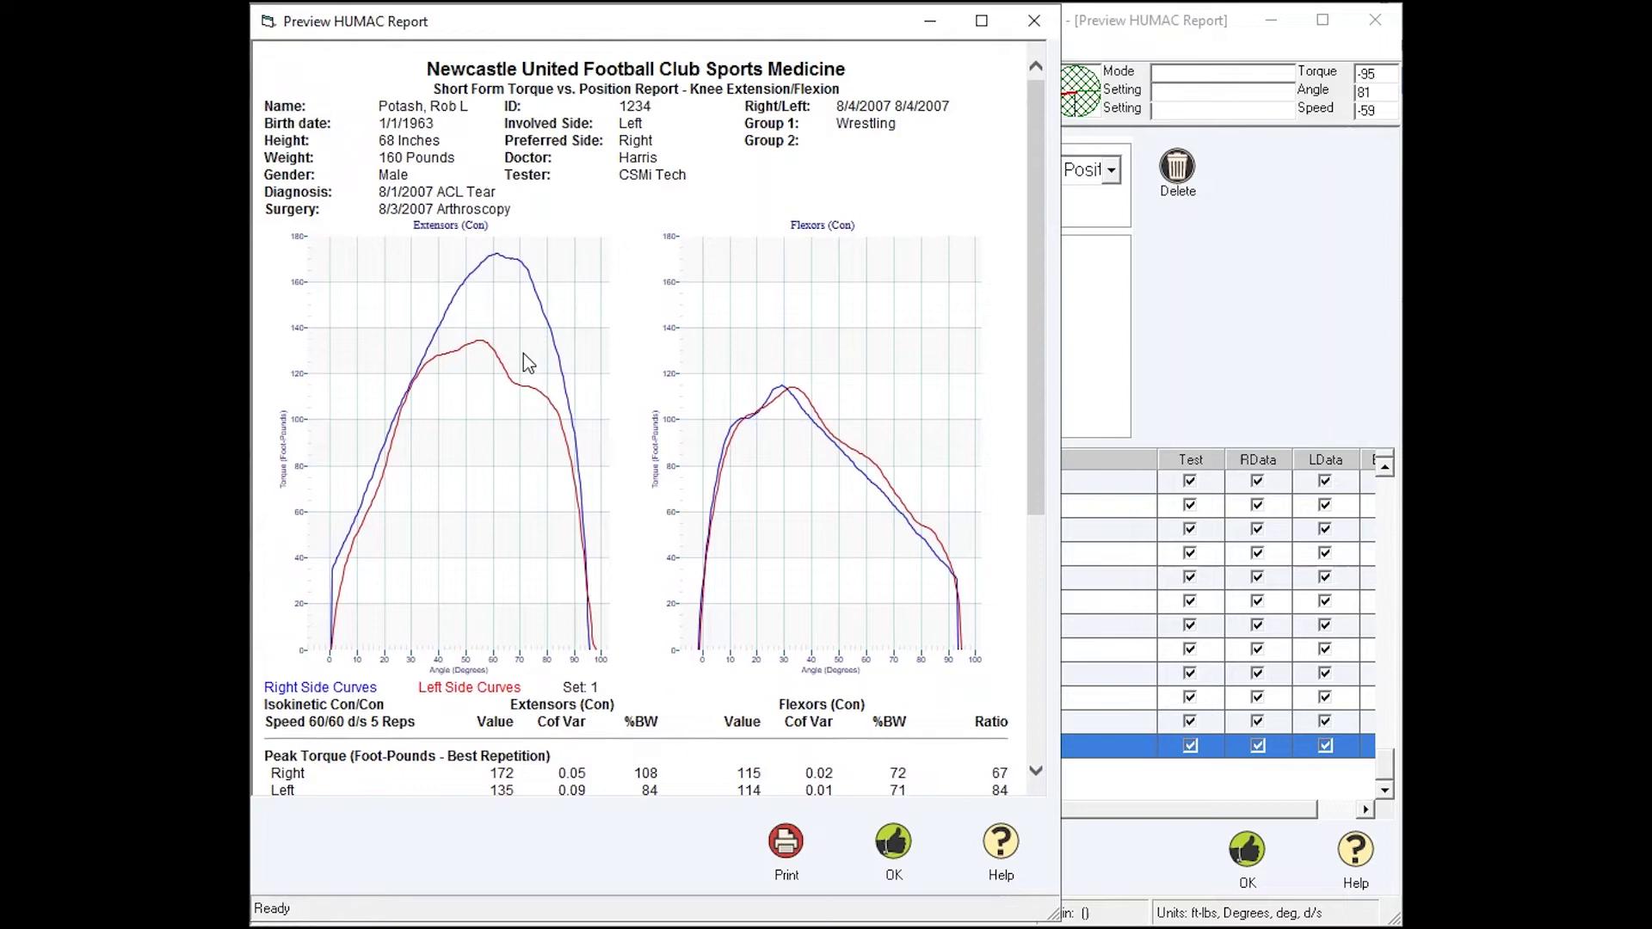
left_click(894, 843)
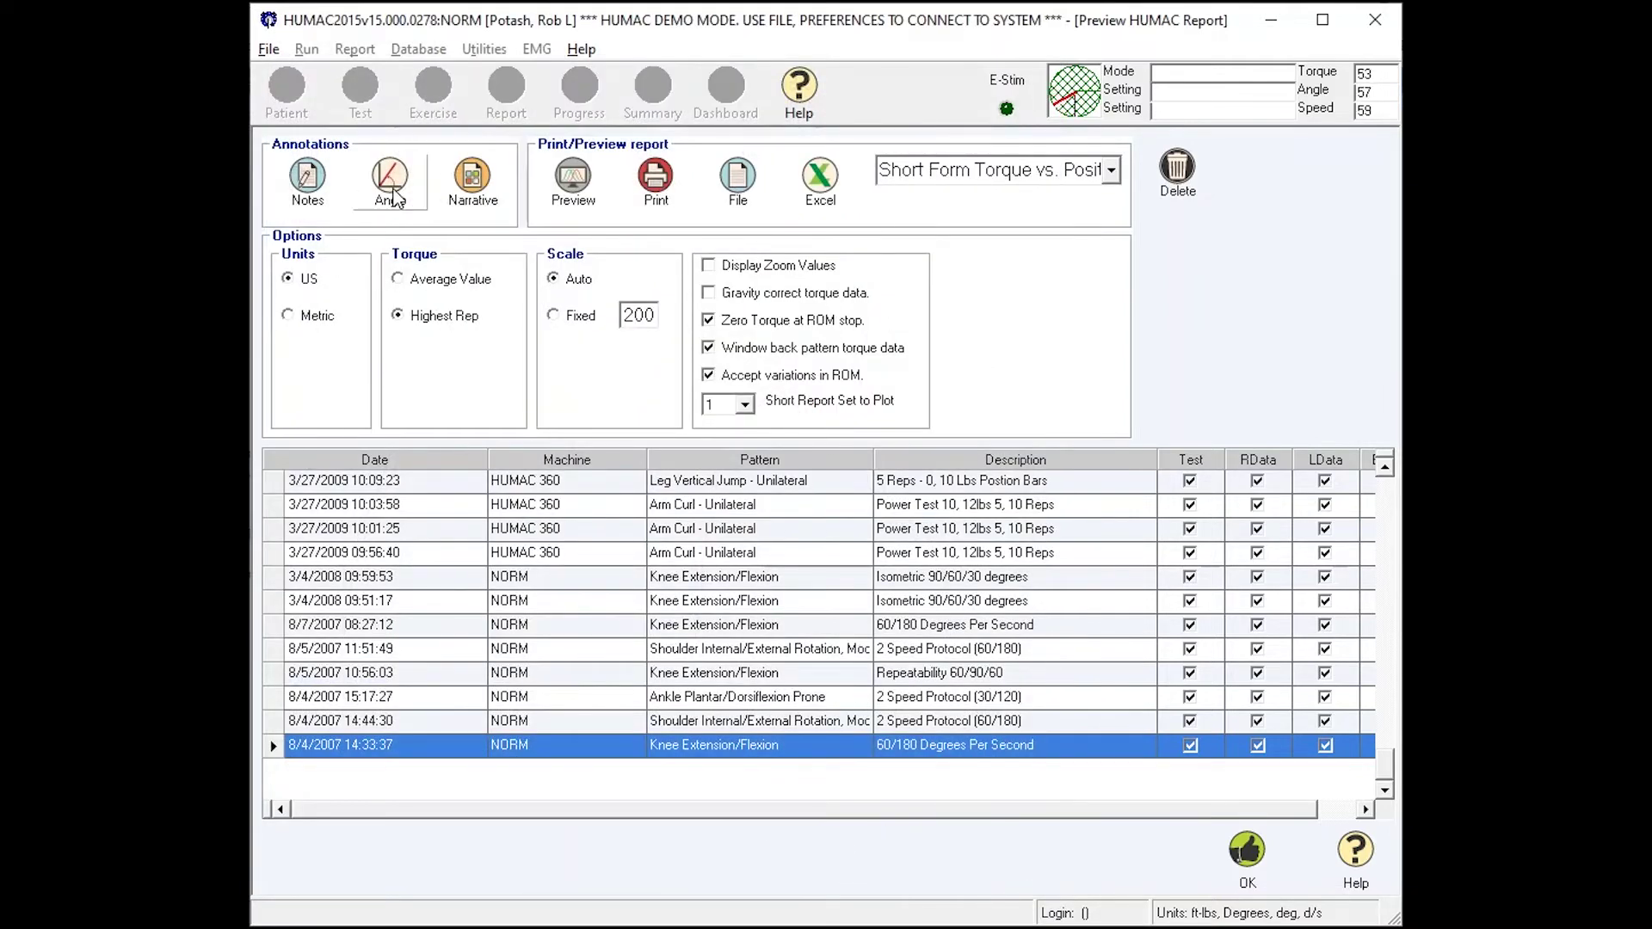
Open the Select Angles for Report dialog from the Annotations panel's Angle button.
left_click(394, 203)
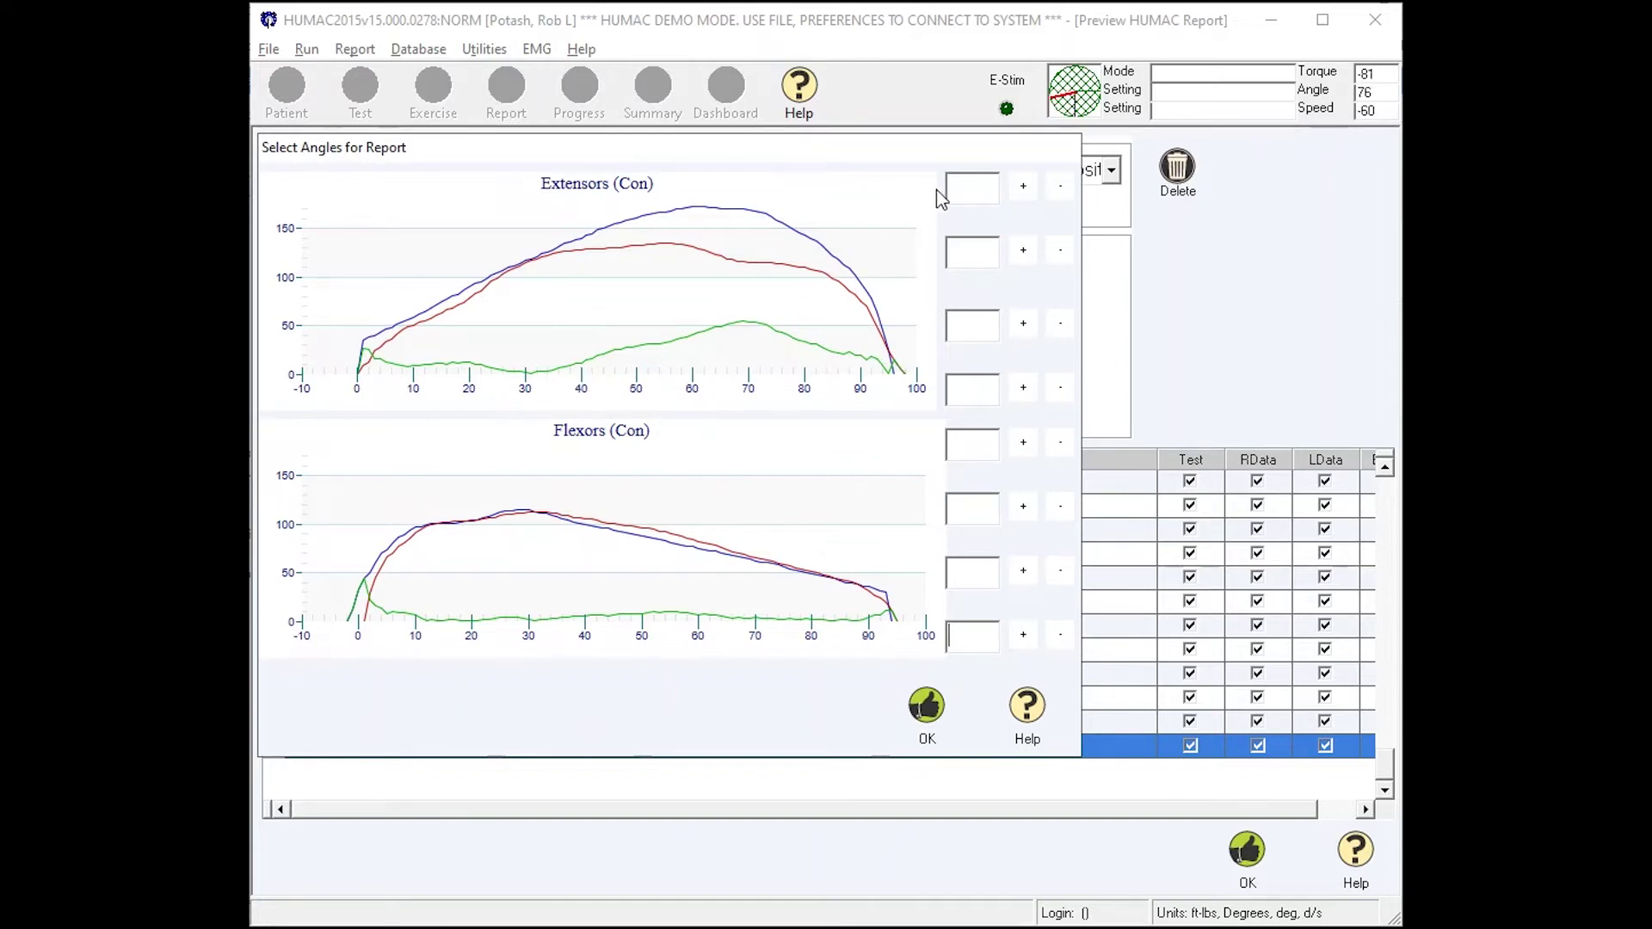
Enter extensor report angles of 30, 70 and 95 degrees and confirm them.
left_click(970, 188)
type("30")
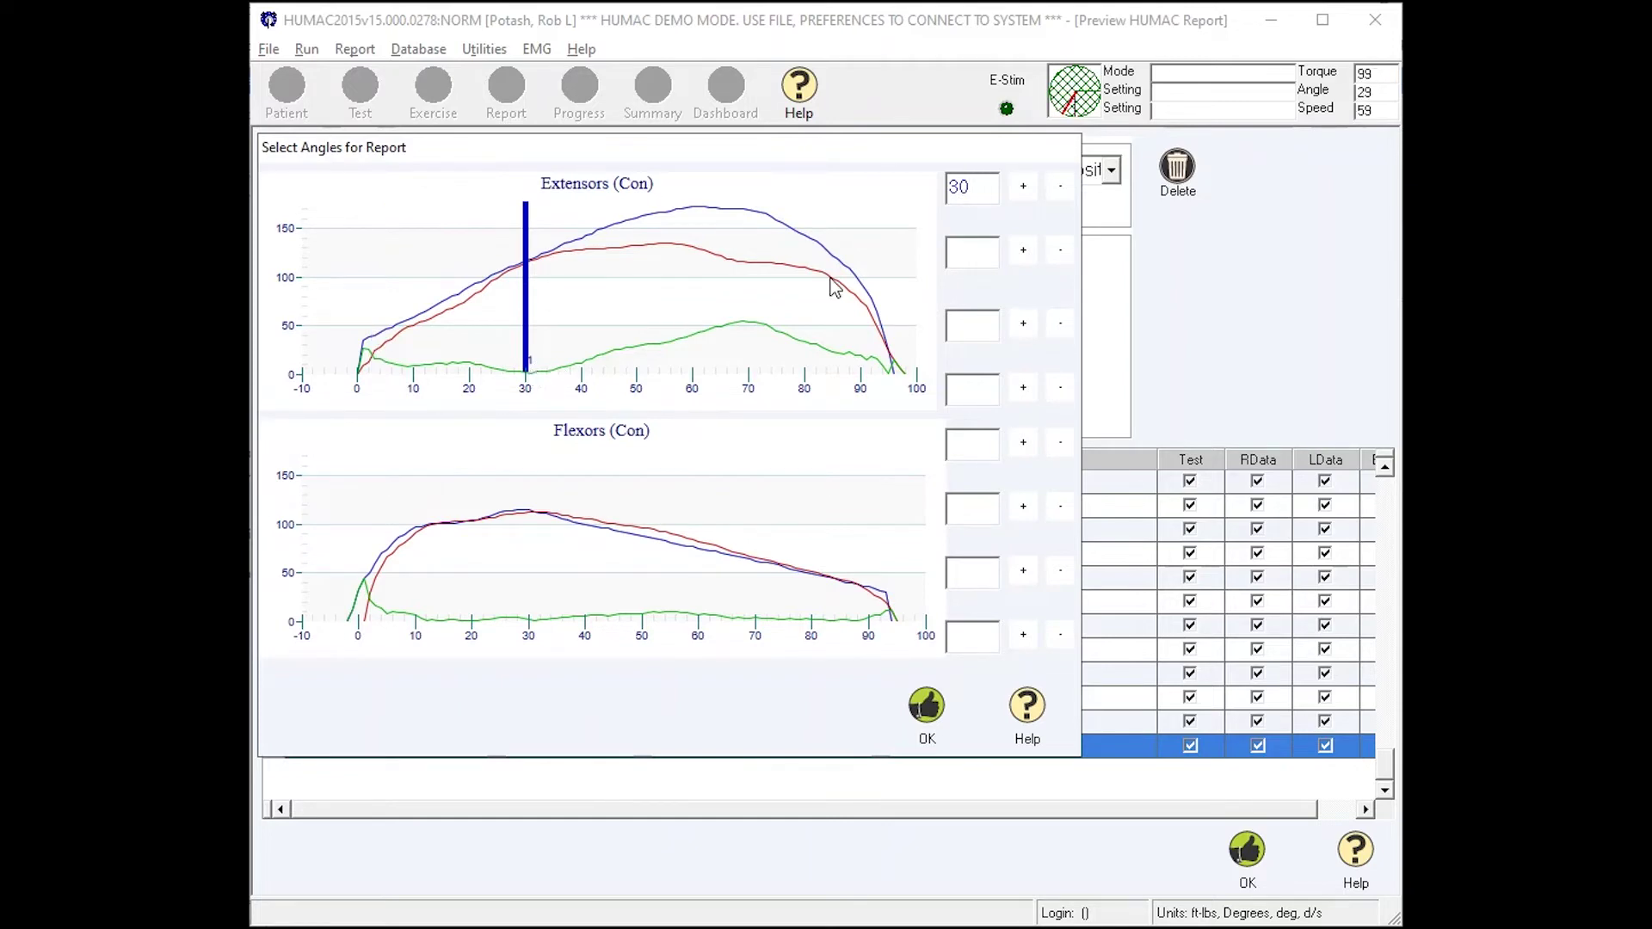
left_click(1061, 188)
left_click(1023, 187)
left_click(976, 252)
type("70")
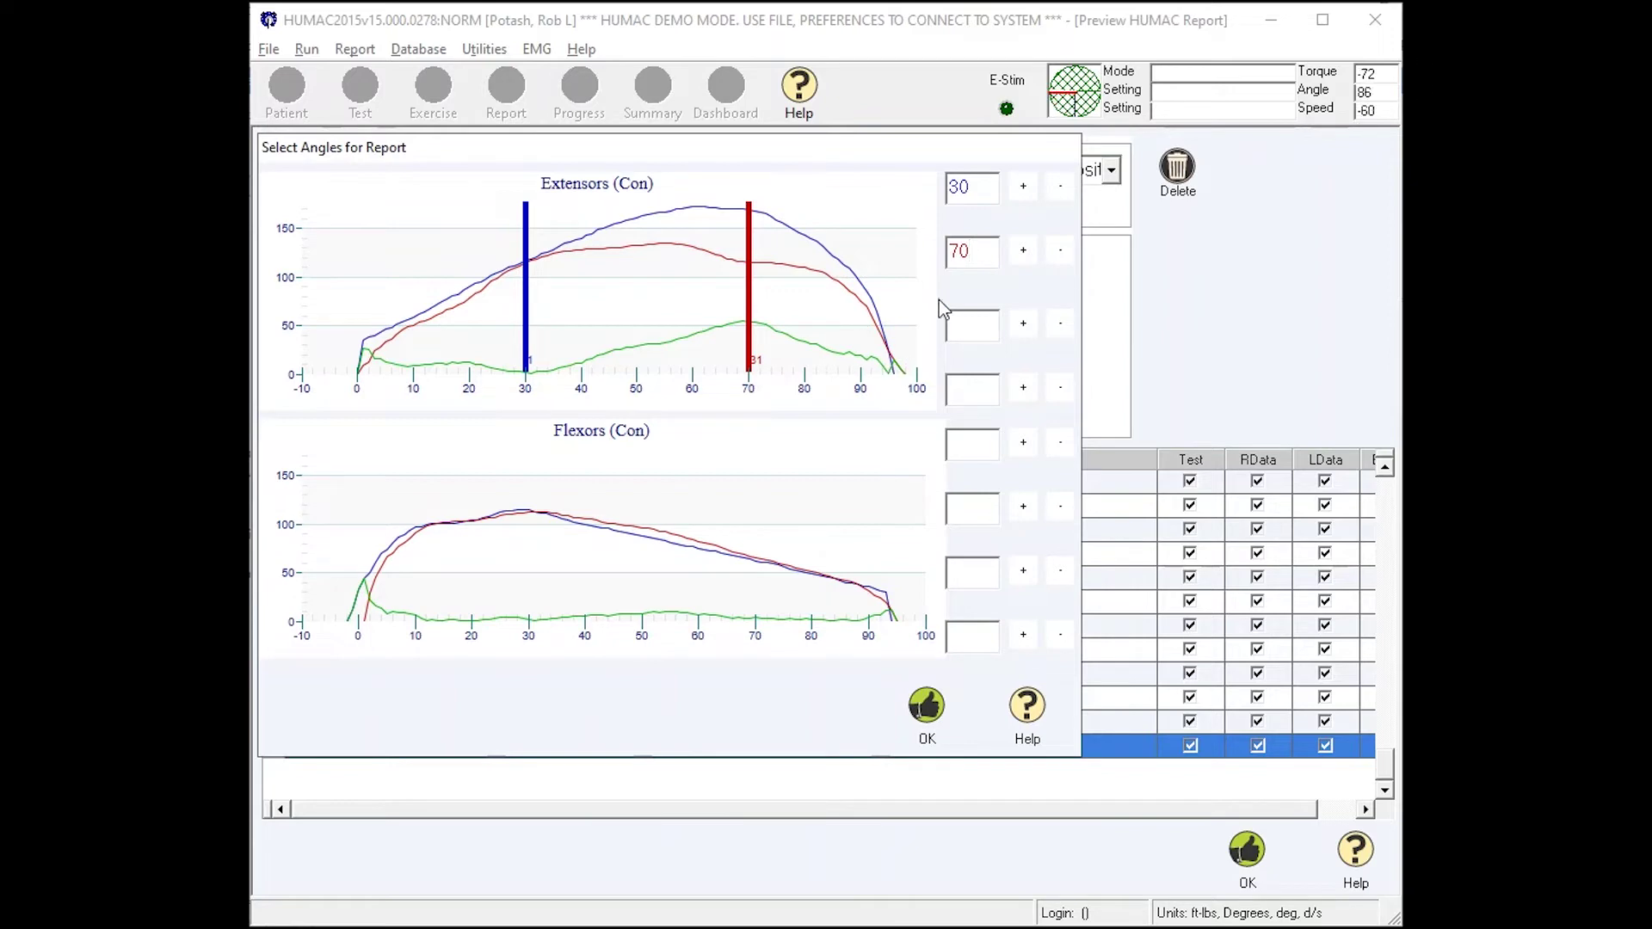
left_click(965, 318)
type("95")
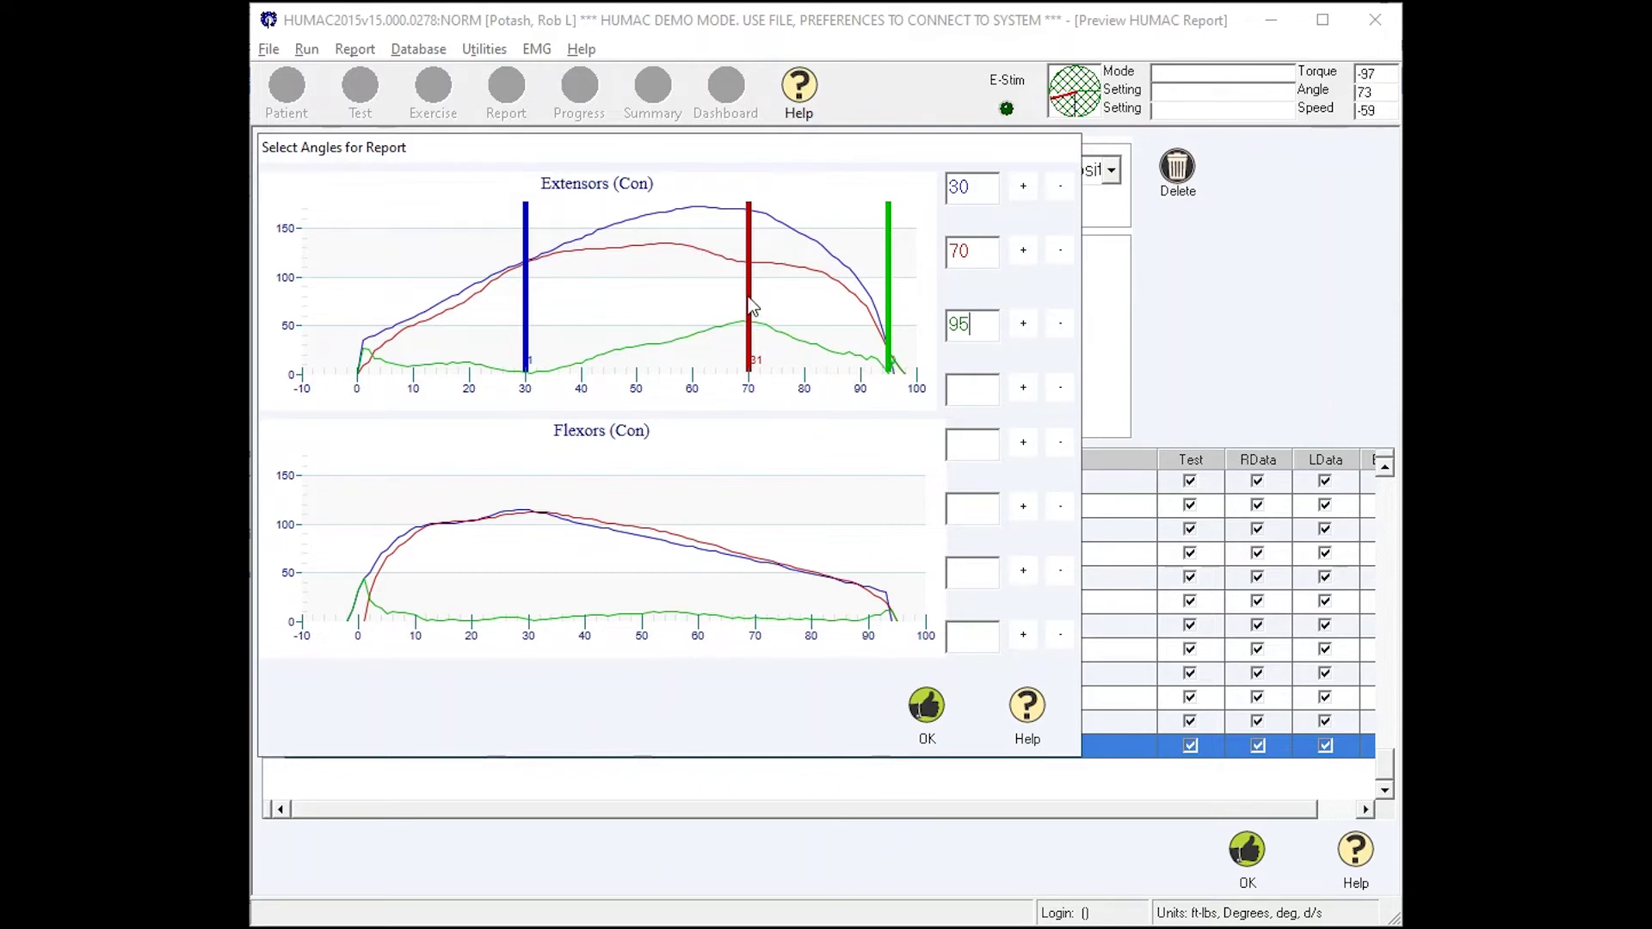
left_click(926, 705)
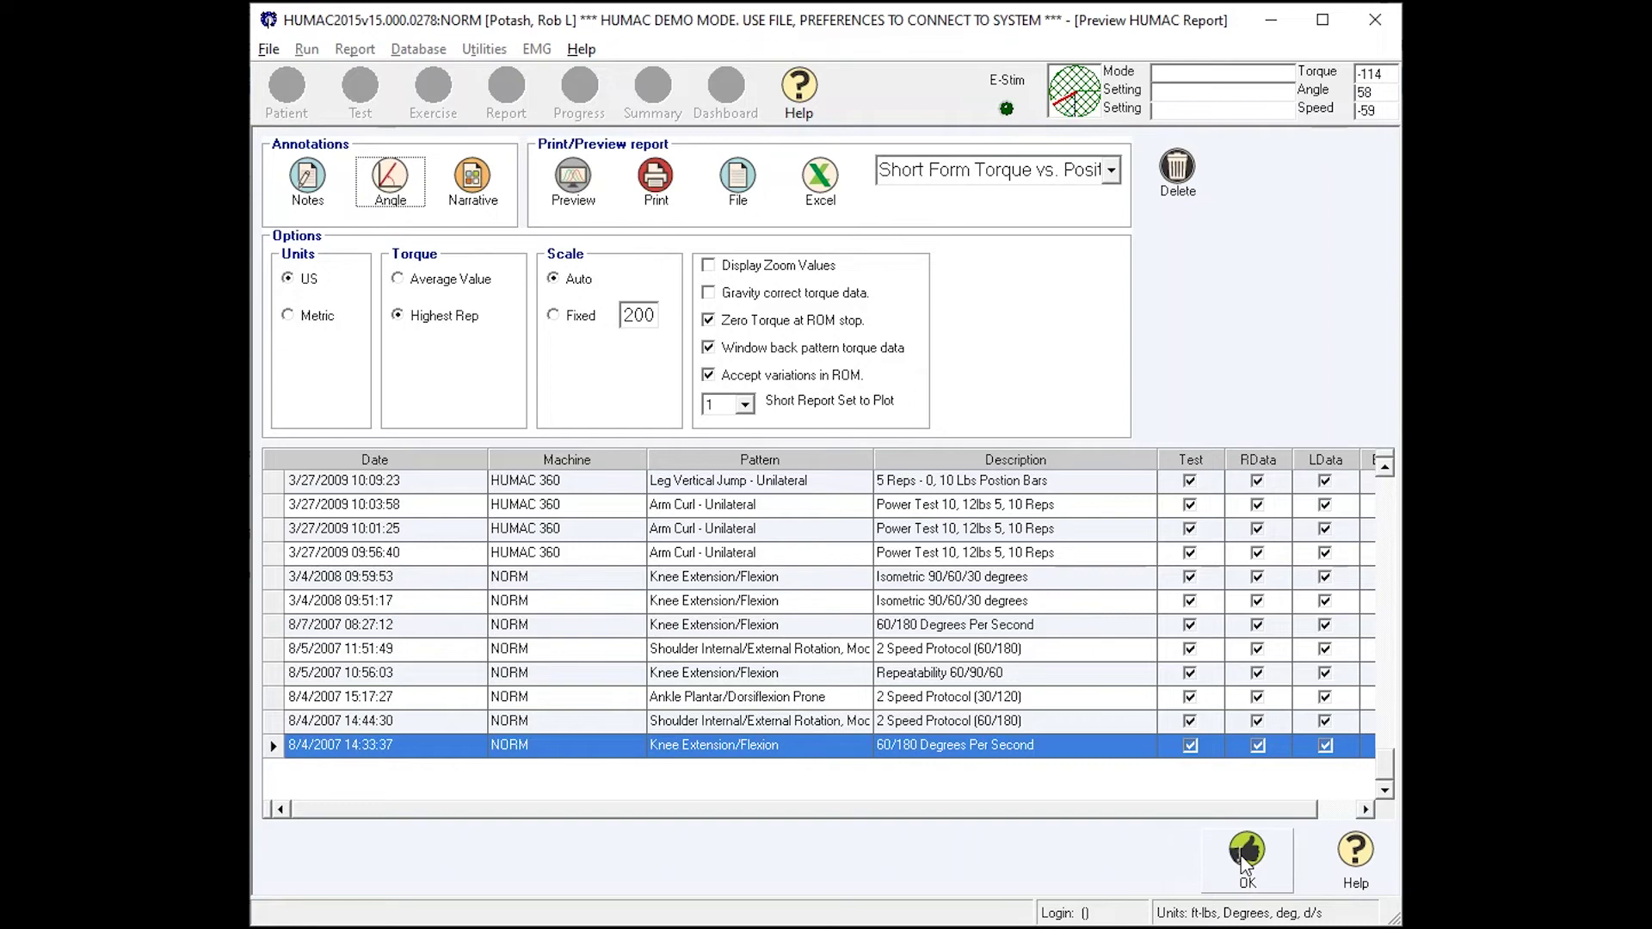
In the progress report screen, set 8/4/2007 14:33:37 as initial and 8/7/2007 08:27:12 as follow-up.
left_click(1244, 856)
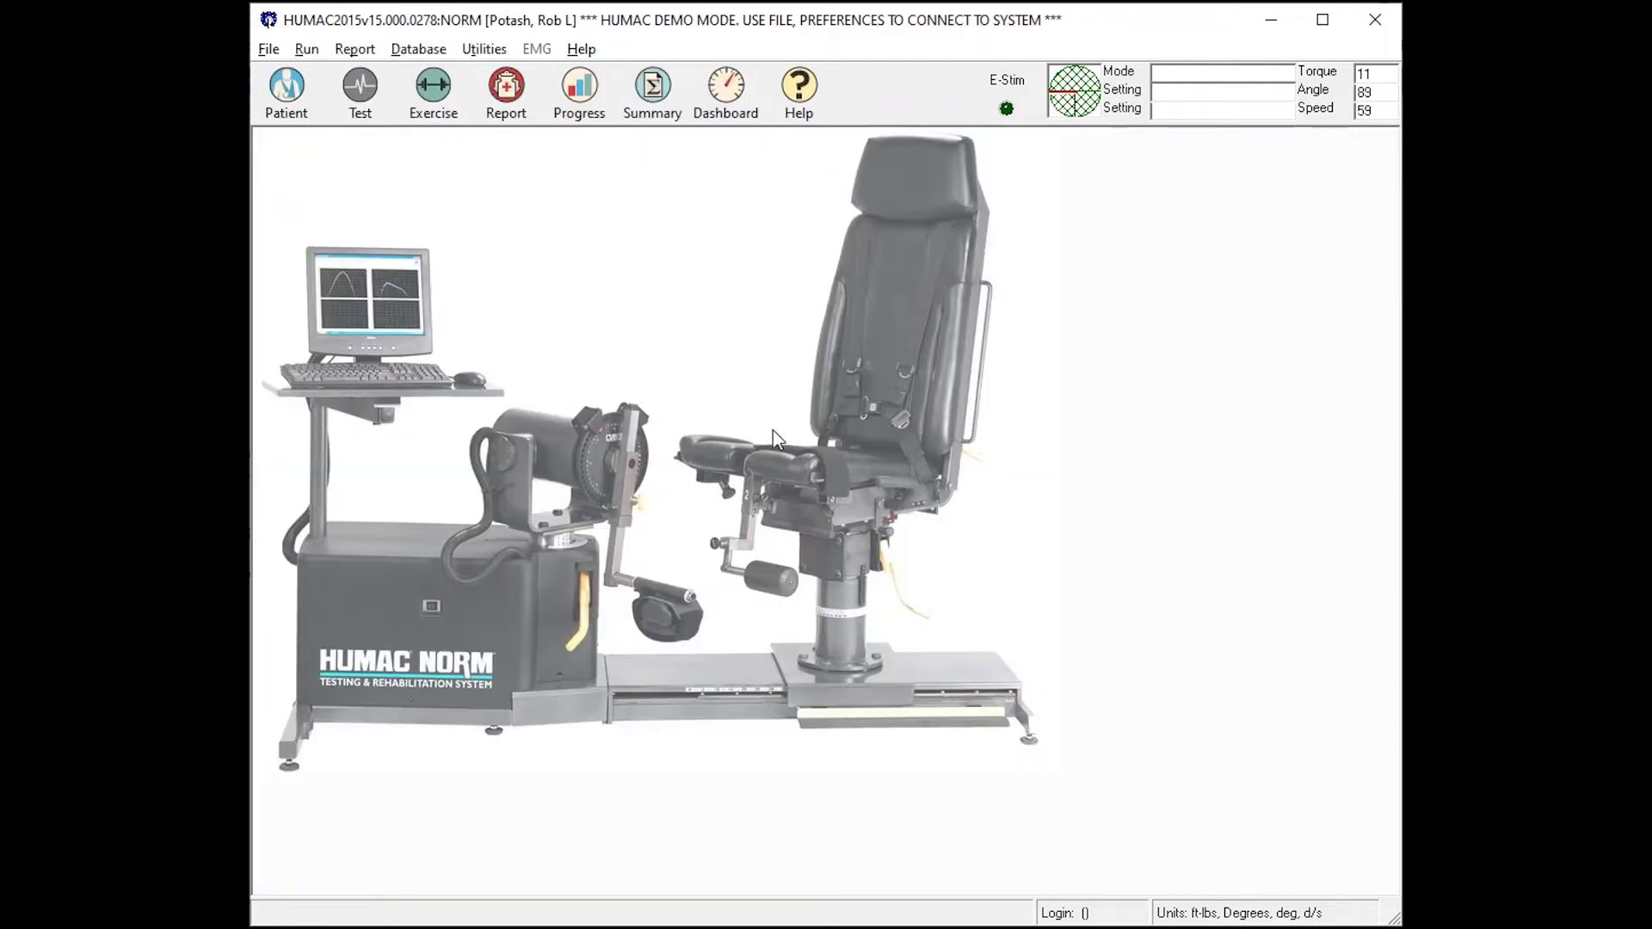
left_click(573, 93)
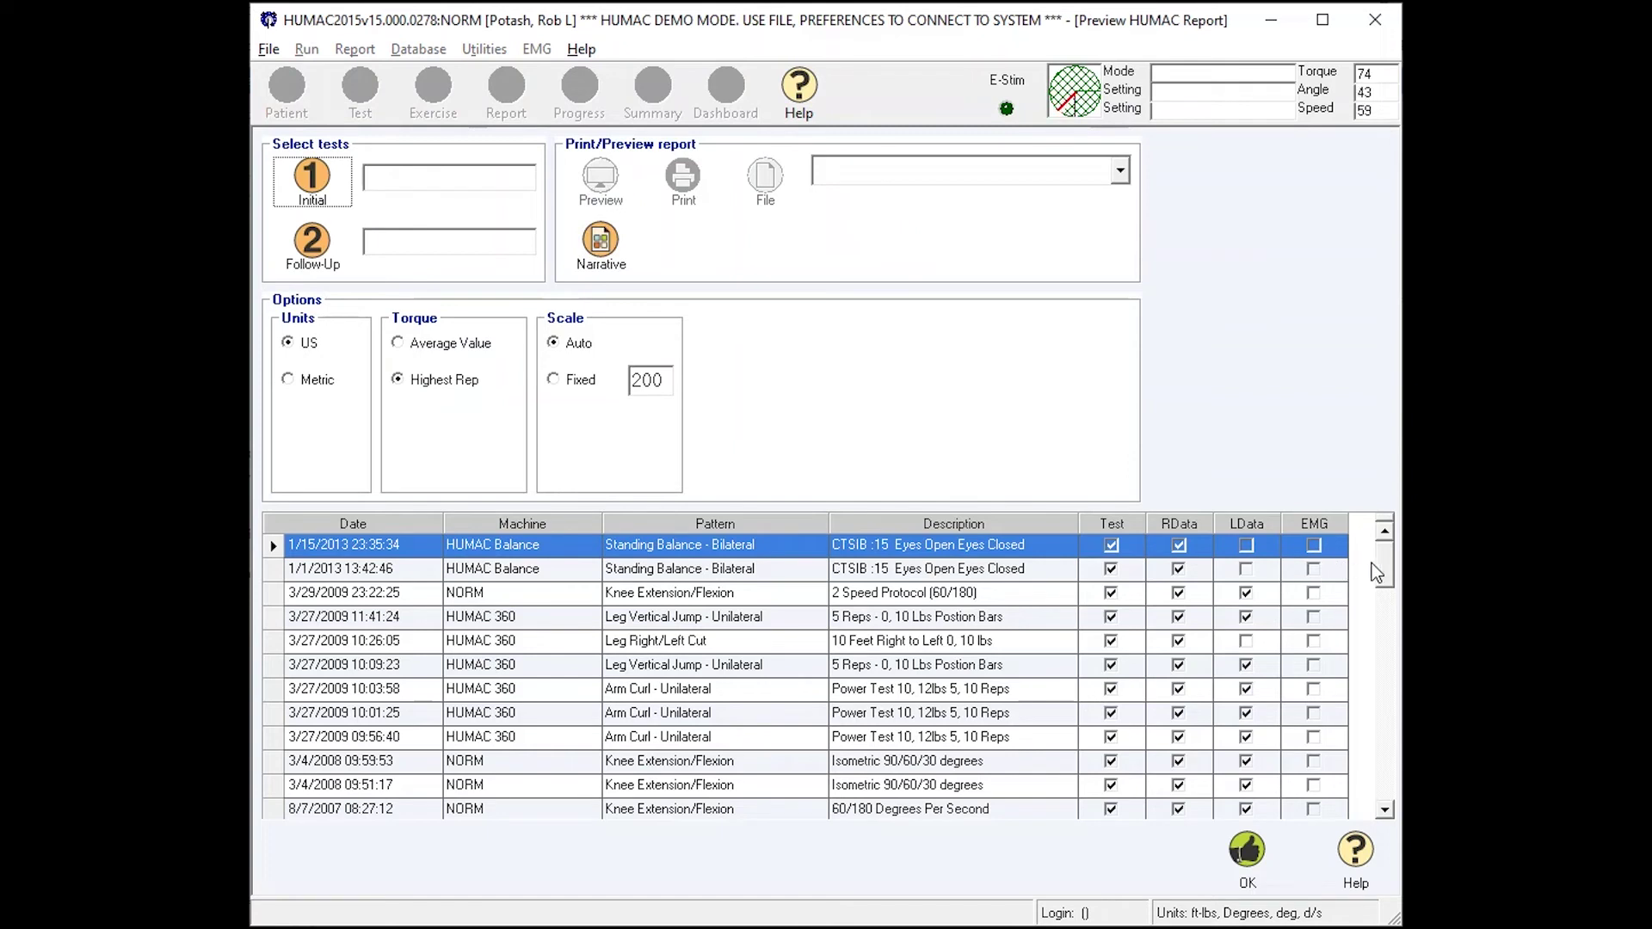
left_click_drag(1380, 565, 1345, 799)
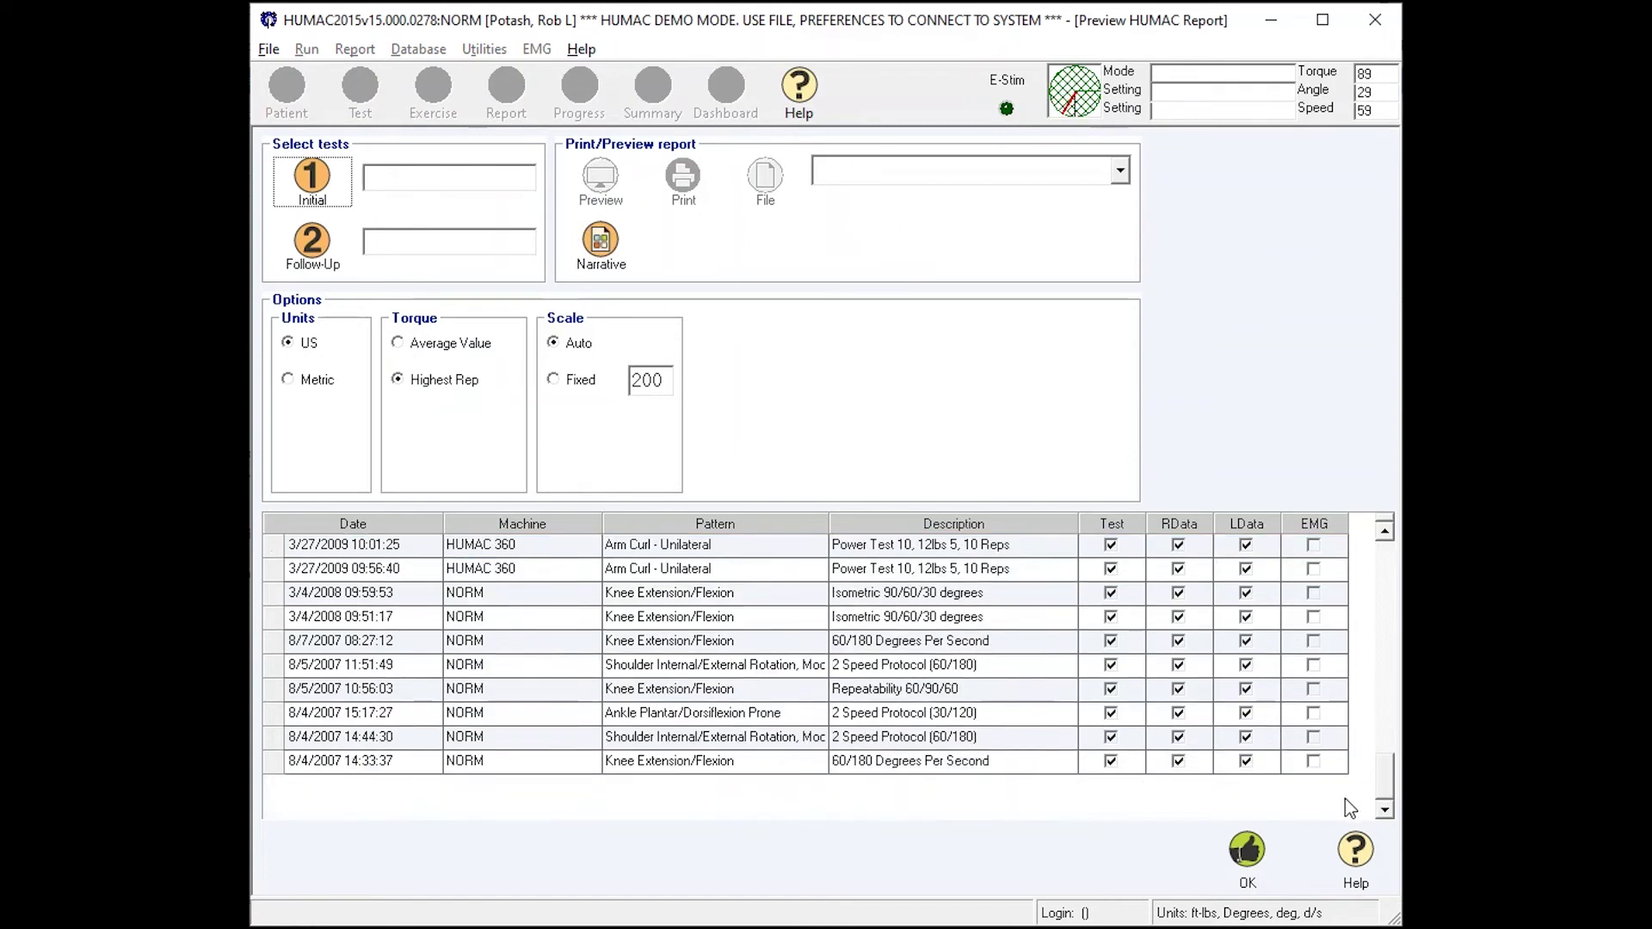
left_click(906, 765)
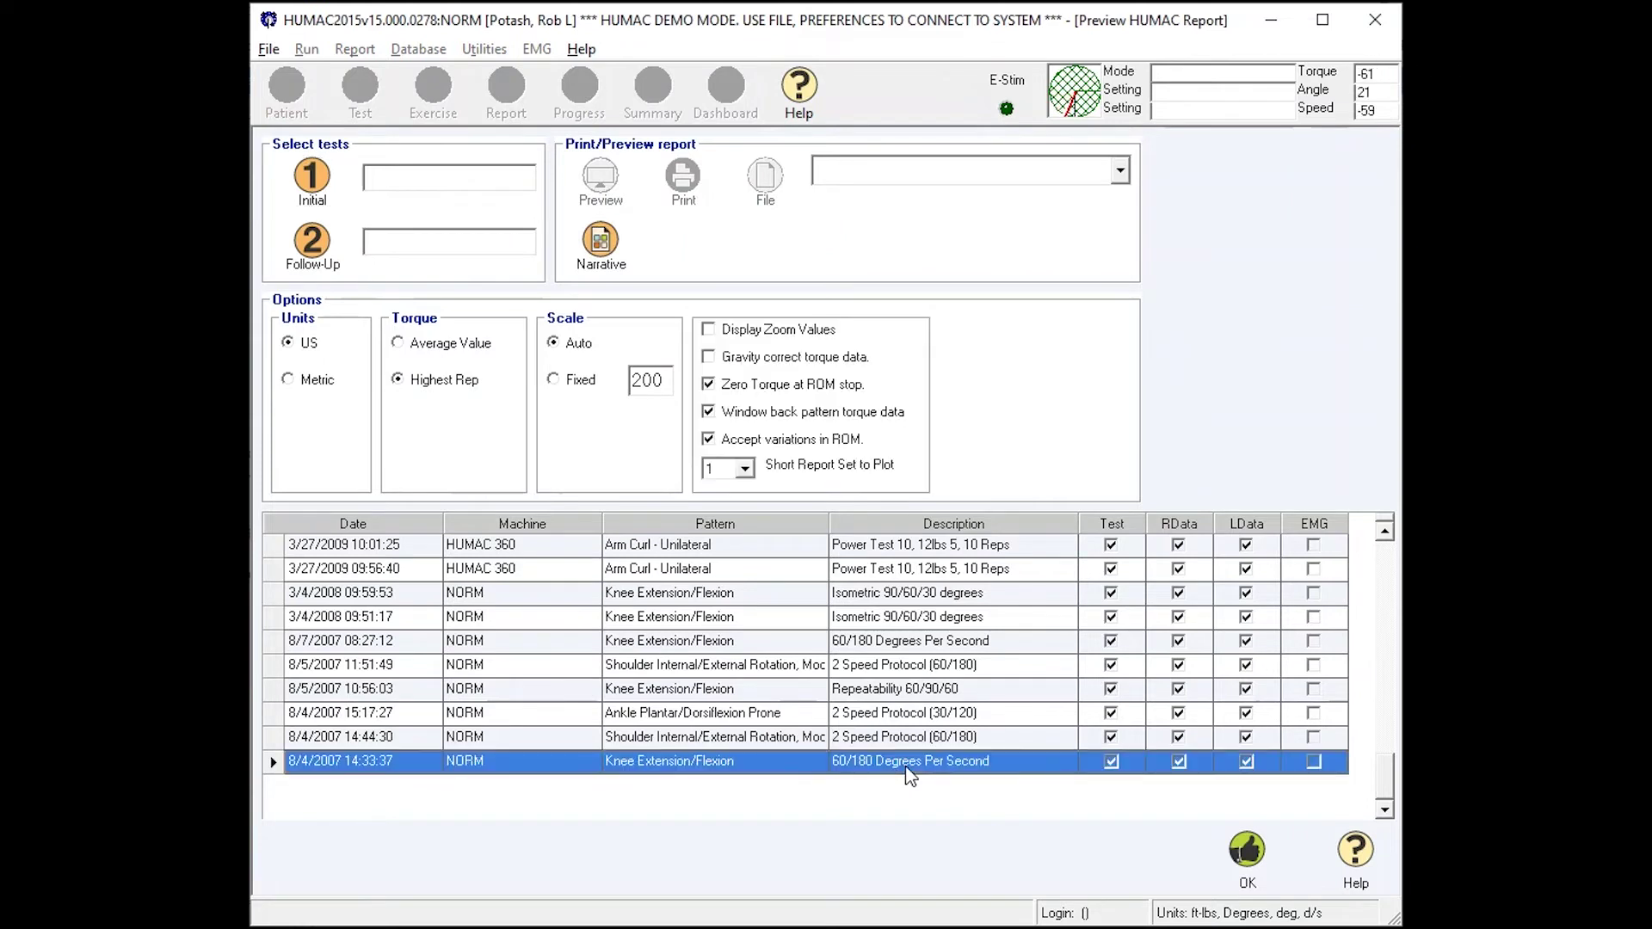
left_click(317, 179)
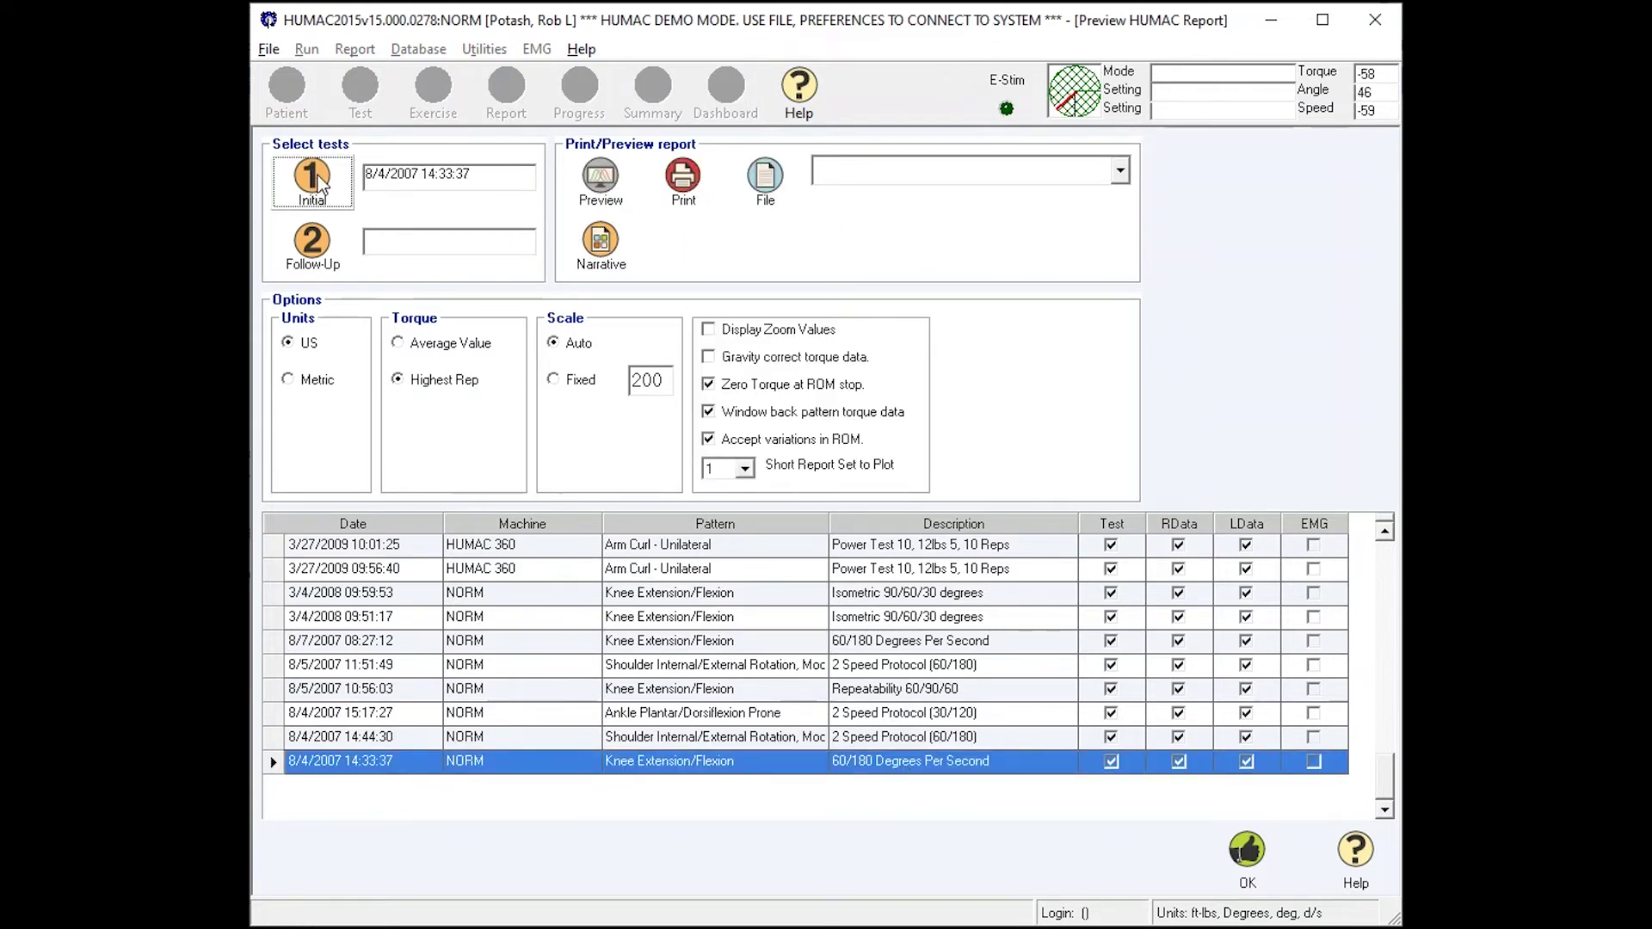
left_click(880, 645)
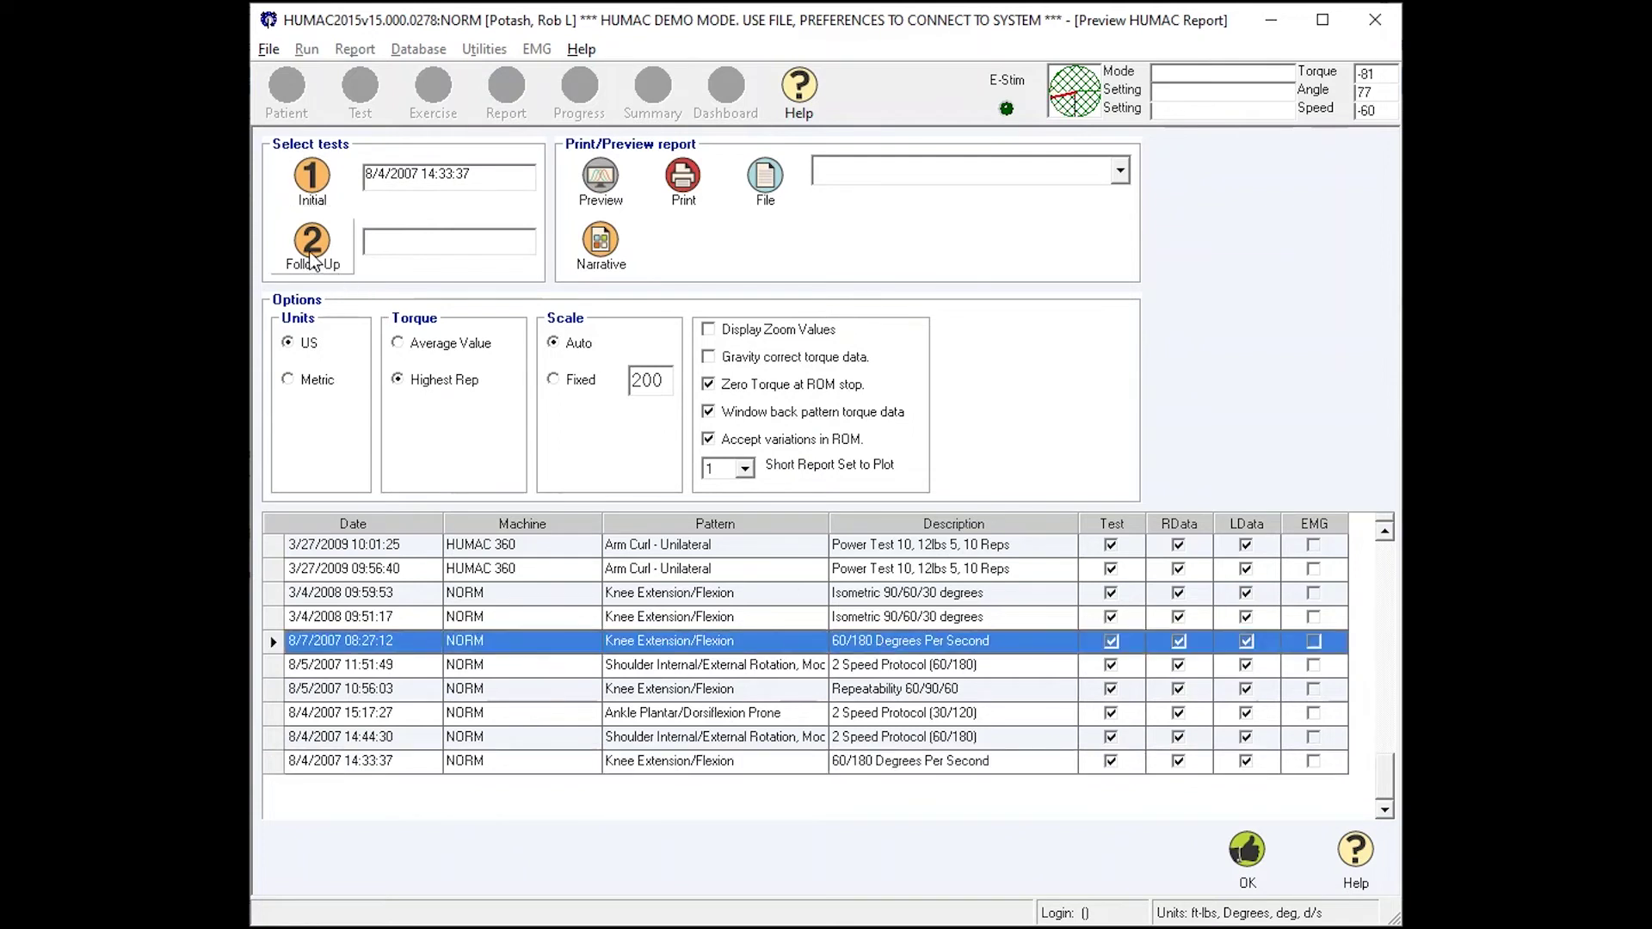
left_click(312, 249)
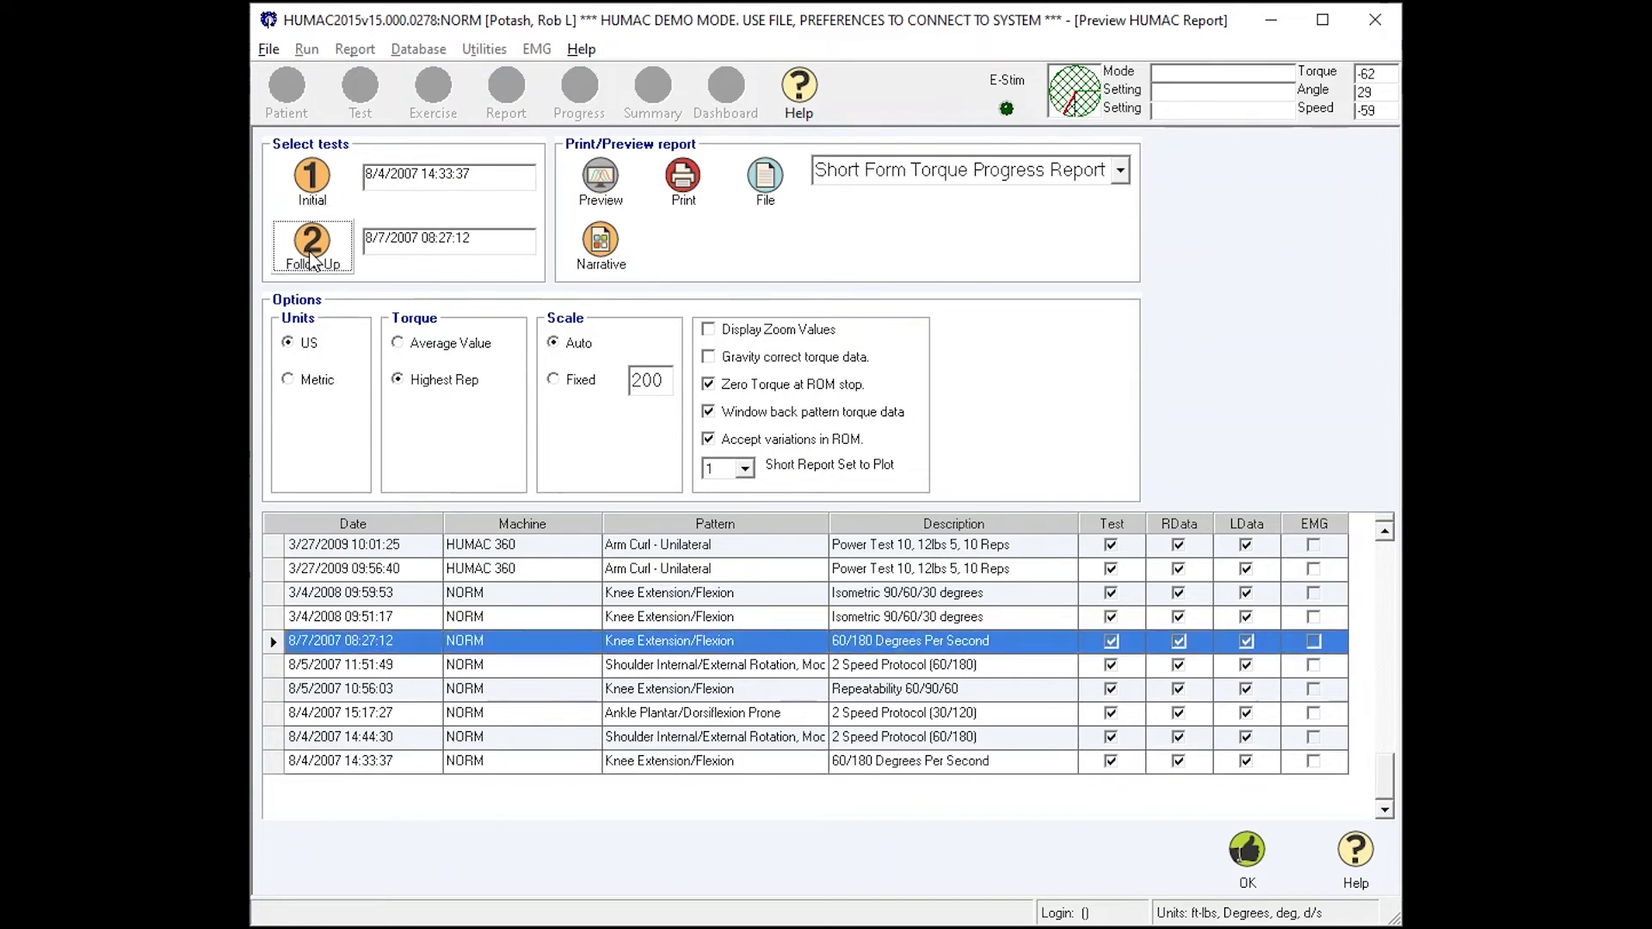
Preview the torque progress report and highlight the Right/Left peak torque rows and both test dates.
left_click(600, 189)
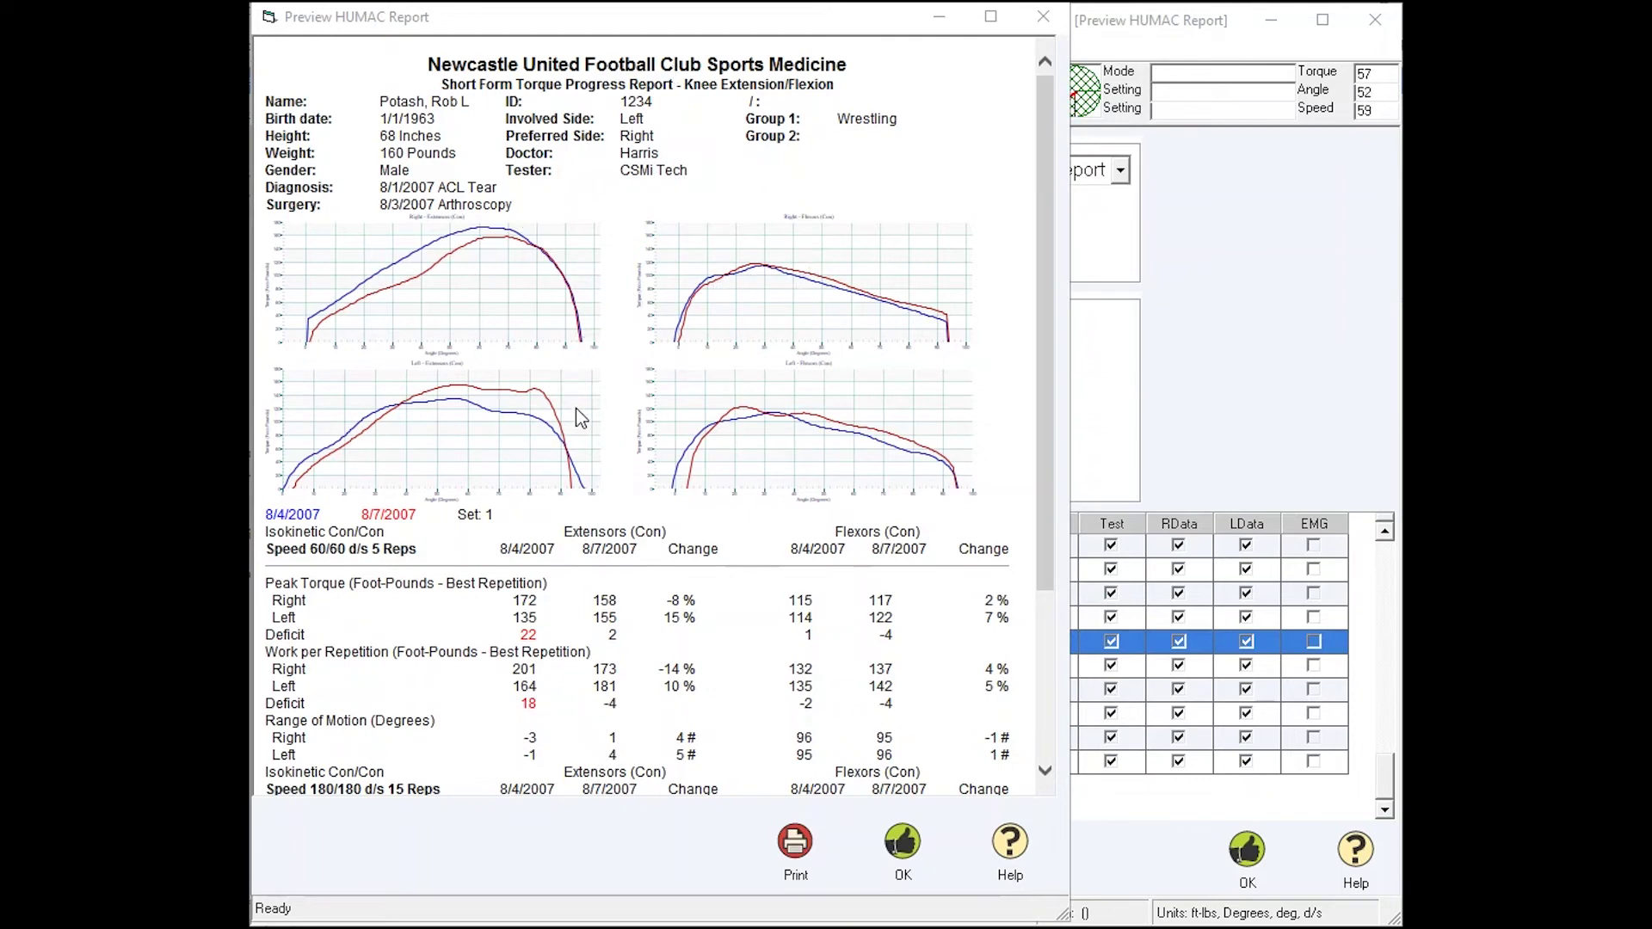
scroll(578, 417, "down", 2)
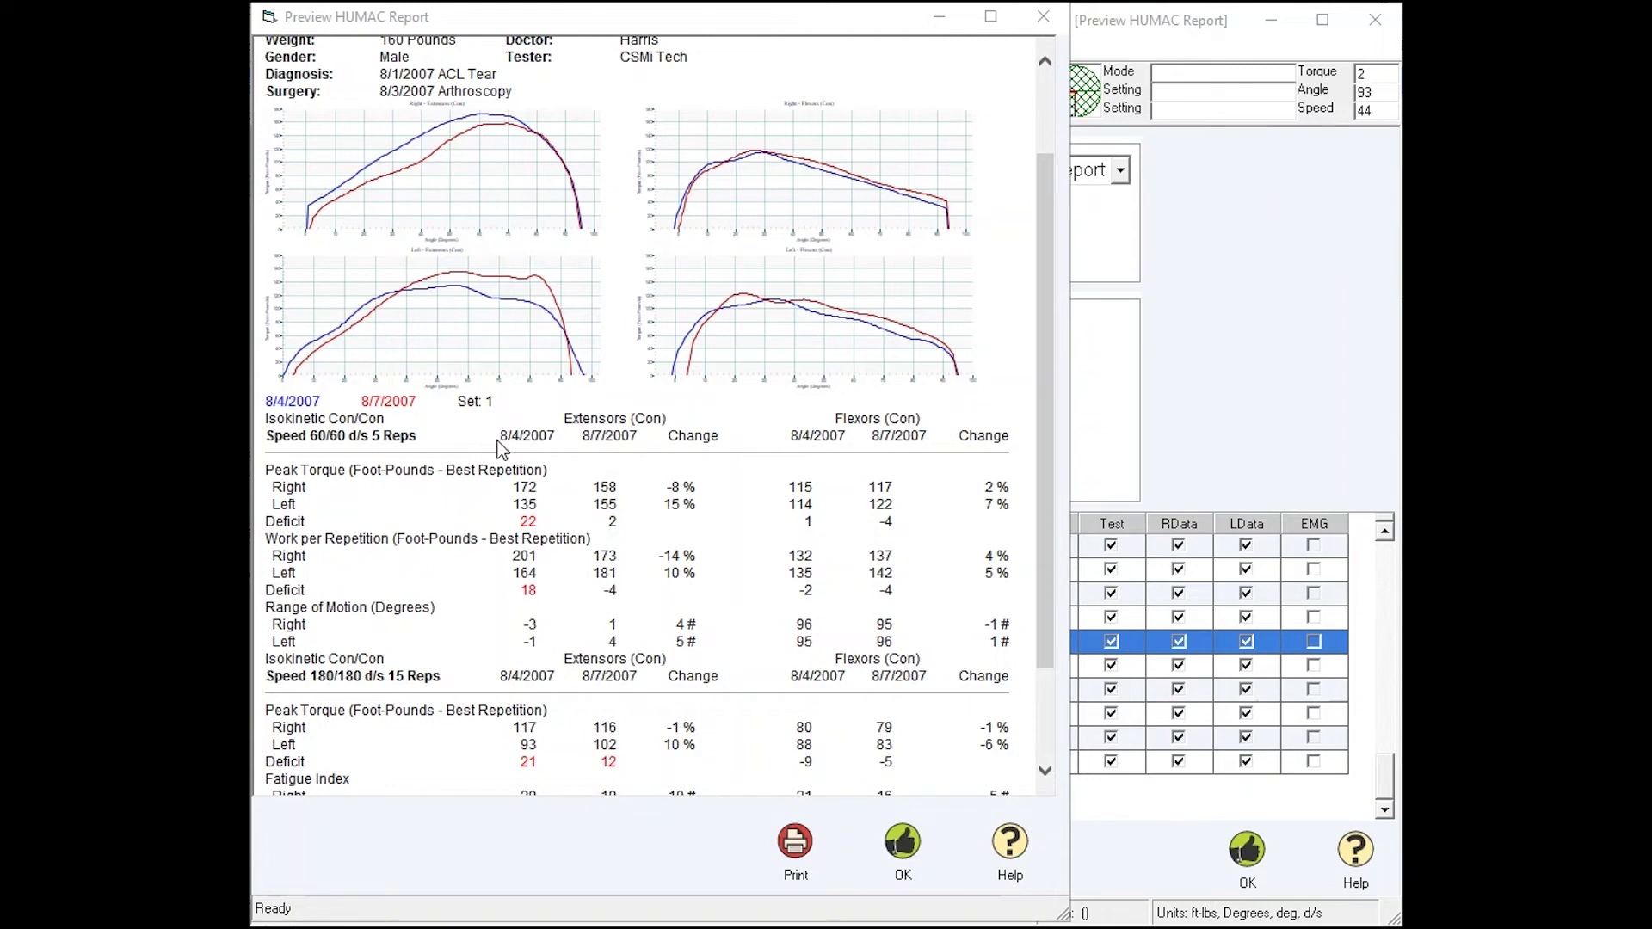
left_click_drag(500, 441, 721, 436)
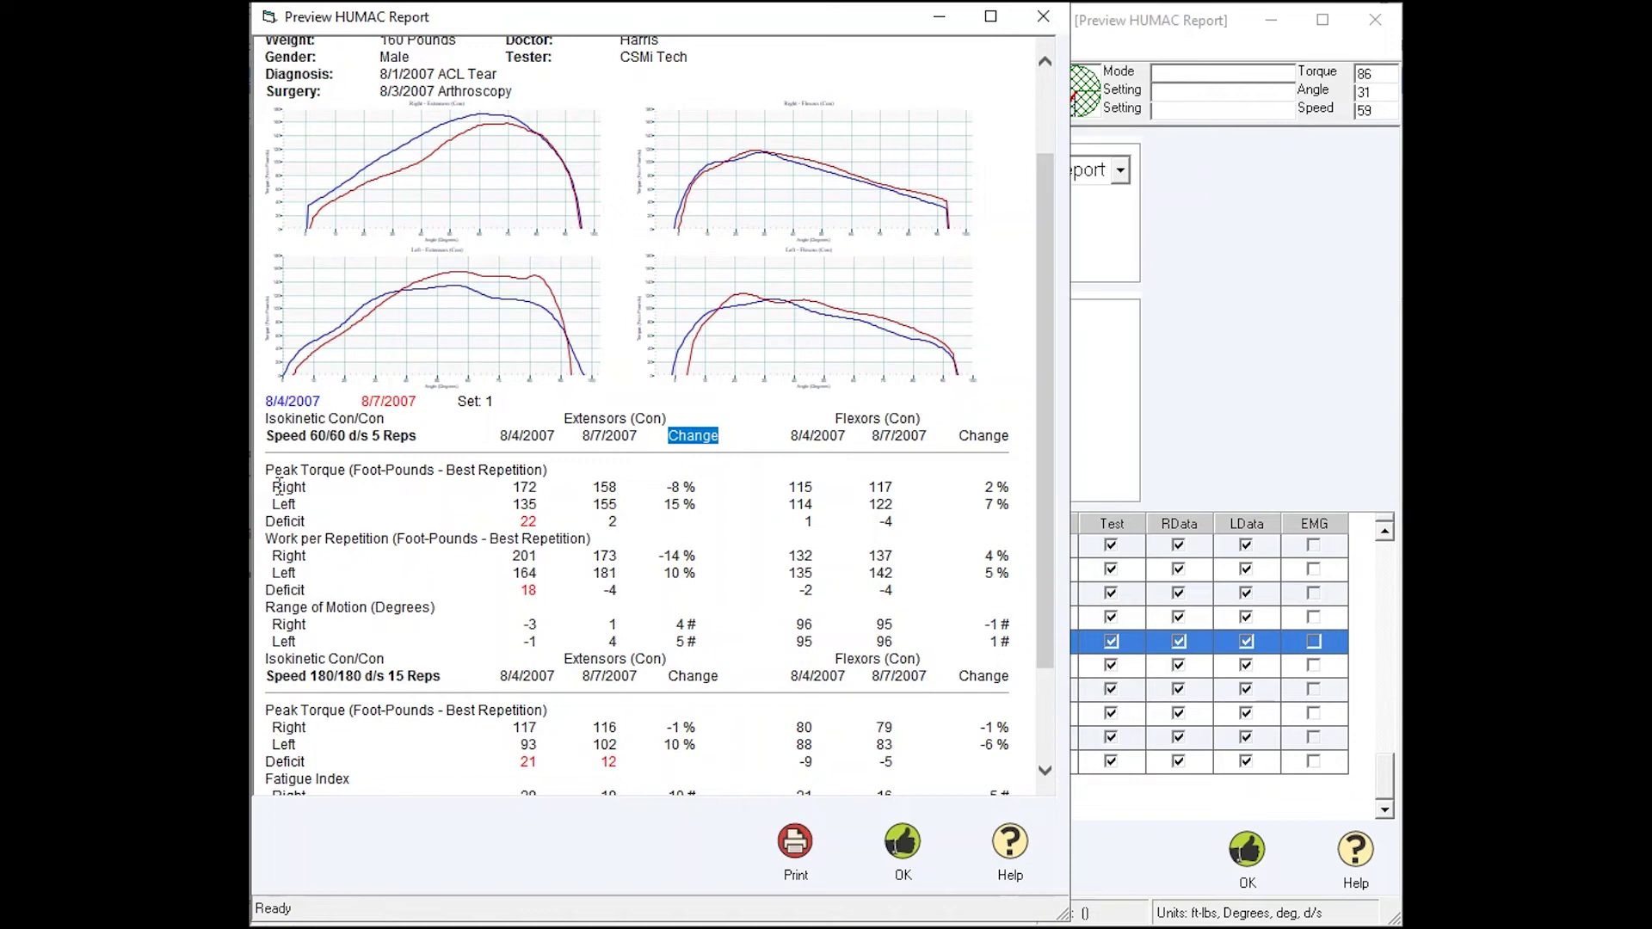
double_click(282, 487)
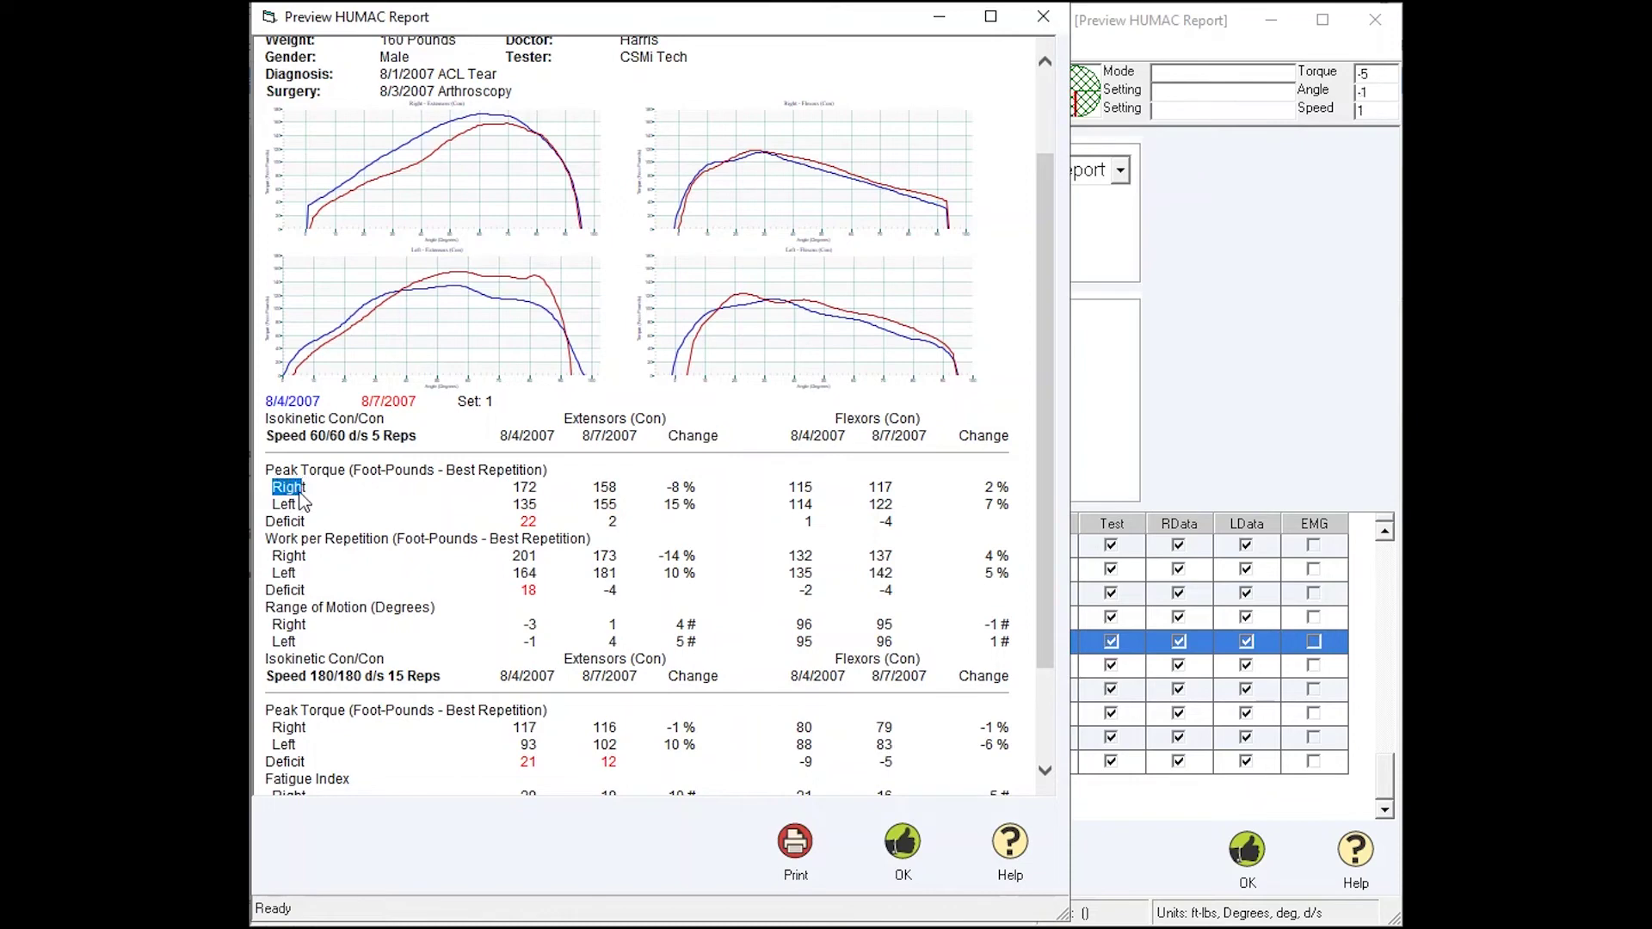
double_click(290, 504)
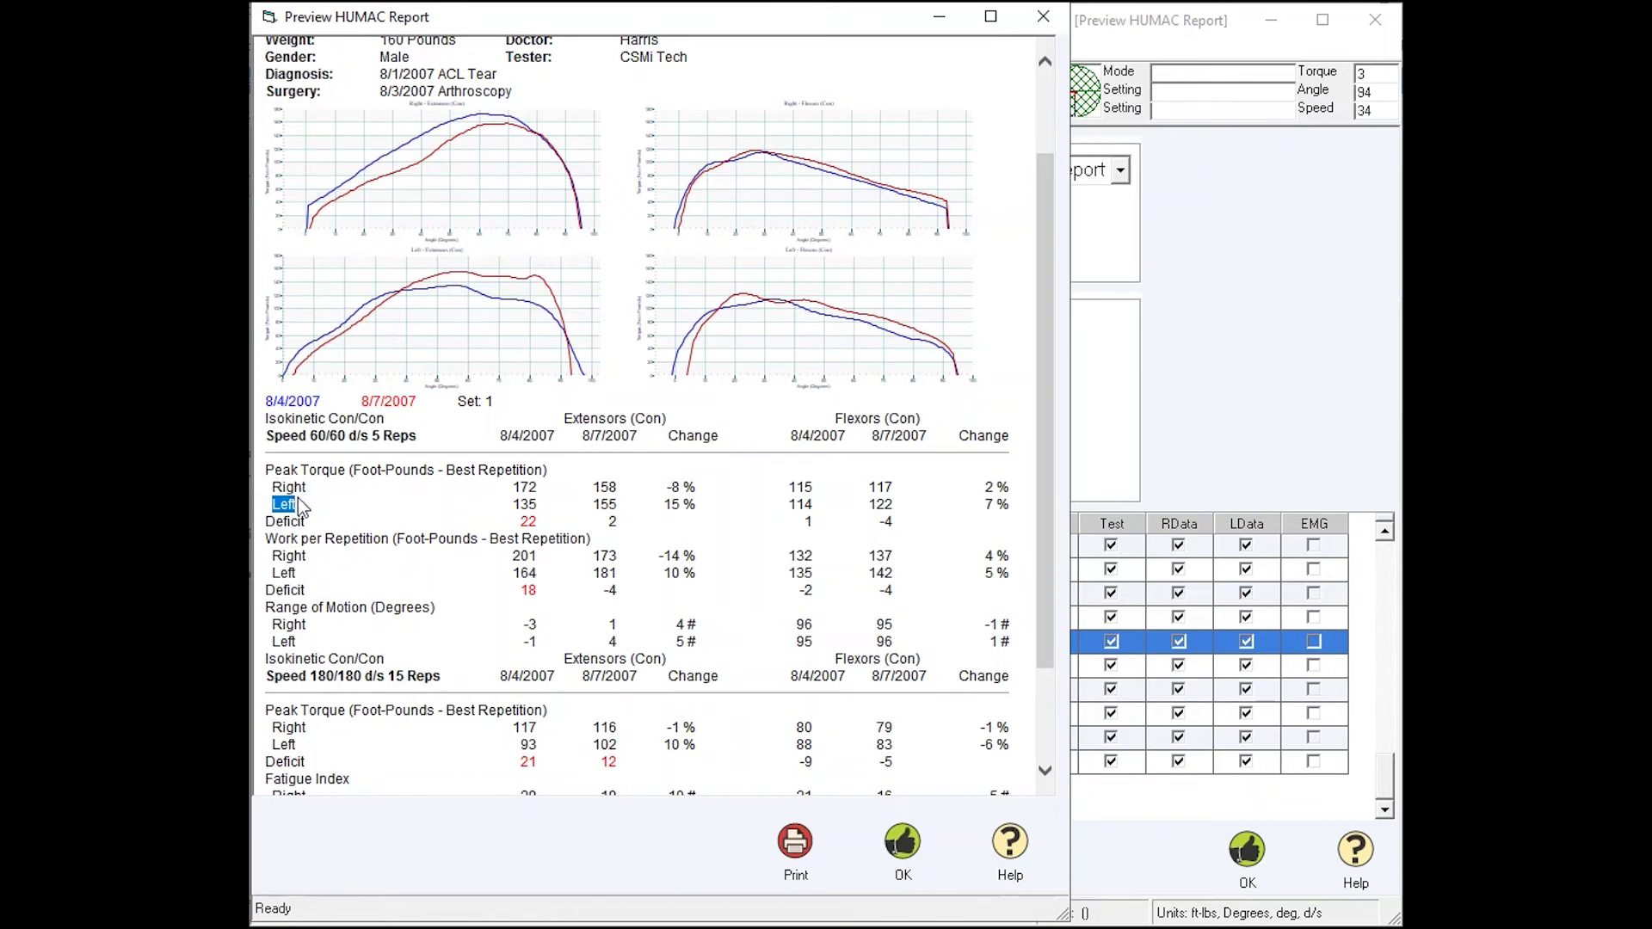
double_click(509, 437)
double_click(593, 437)
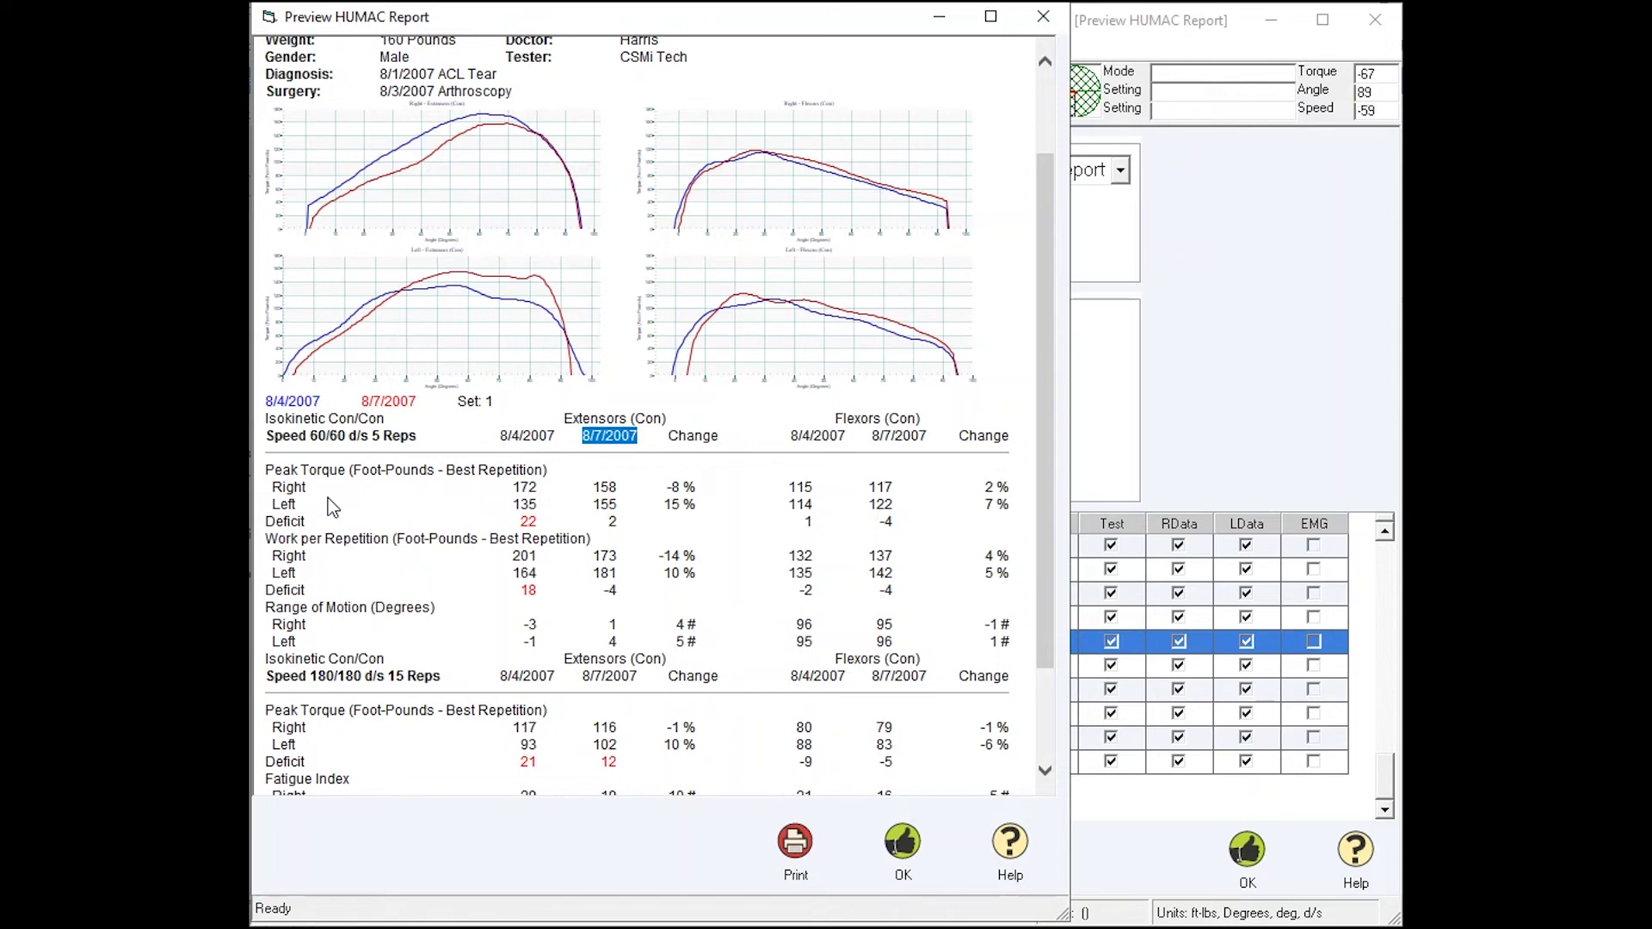
Highlight the red extensor deficit 22 and work per repetition heading, then close the report.
double_click(530, 523)
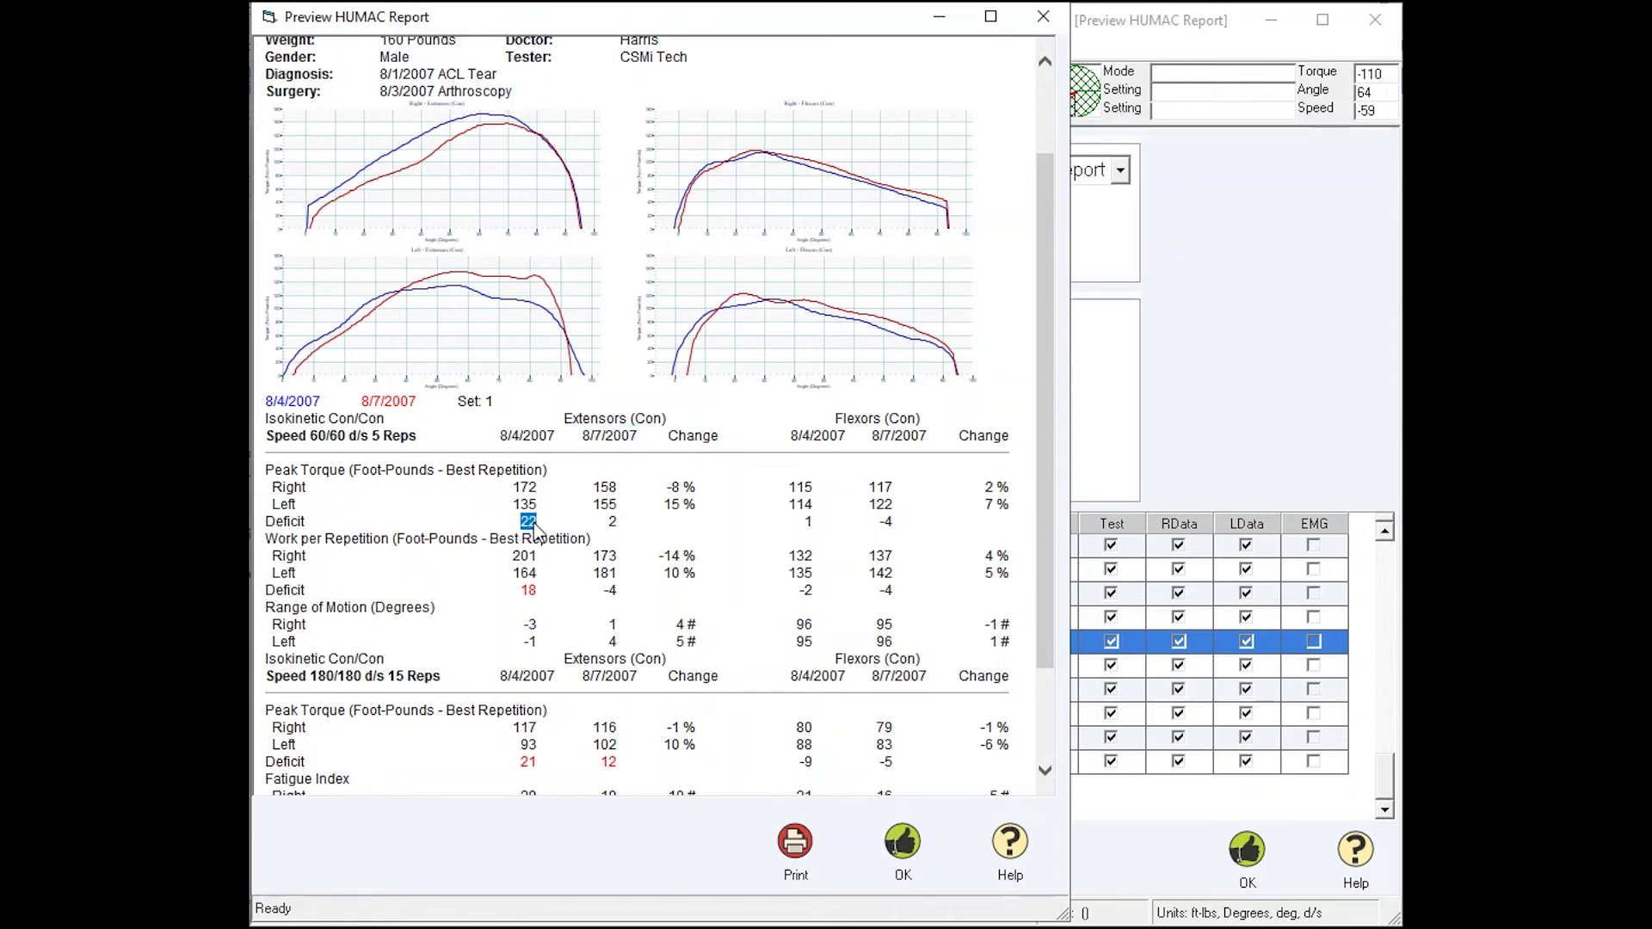
left_click(609, 531)
left_click(566, 528)
double_click(528, 522)
double_click(343, 535)
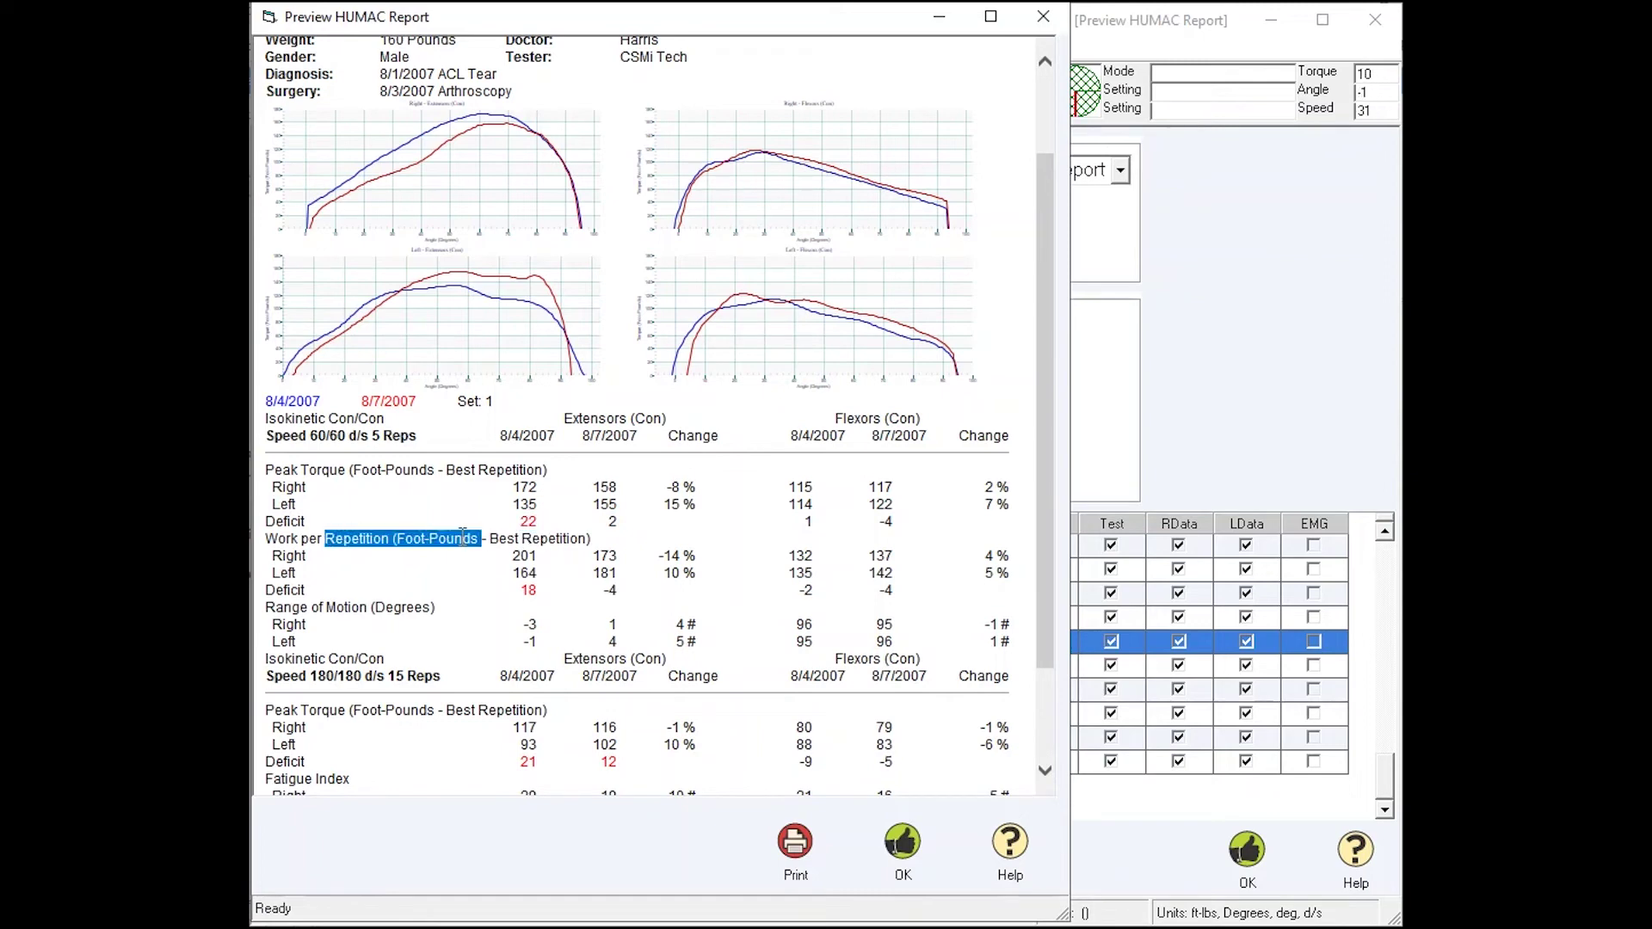
left_click(449, 599)
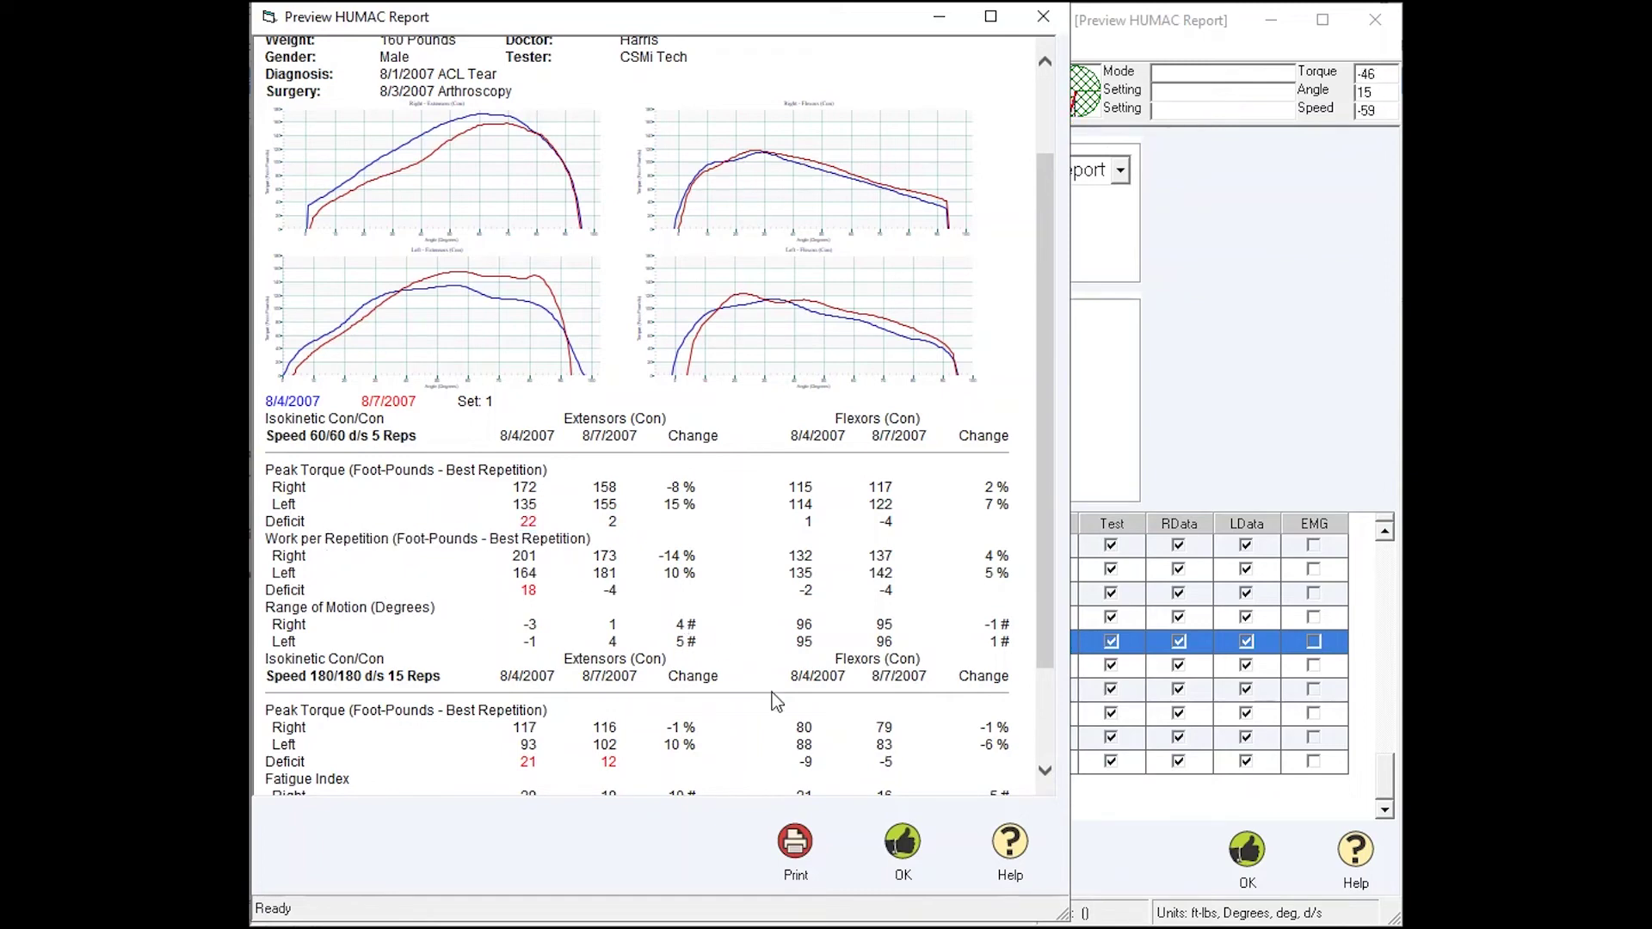
left_click(905, 846)
left_click(1256, 867)
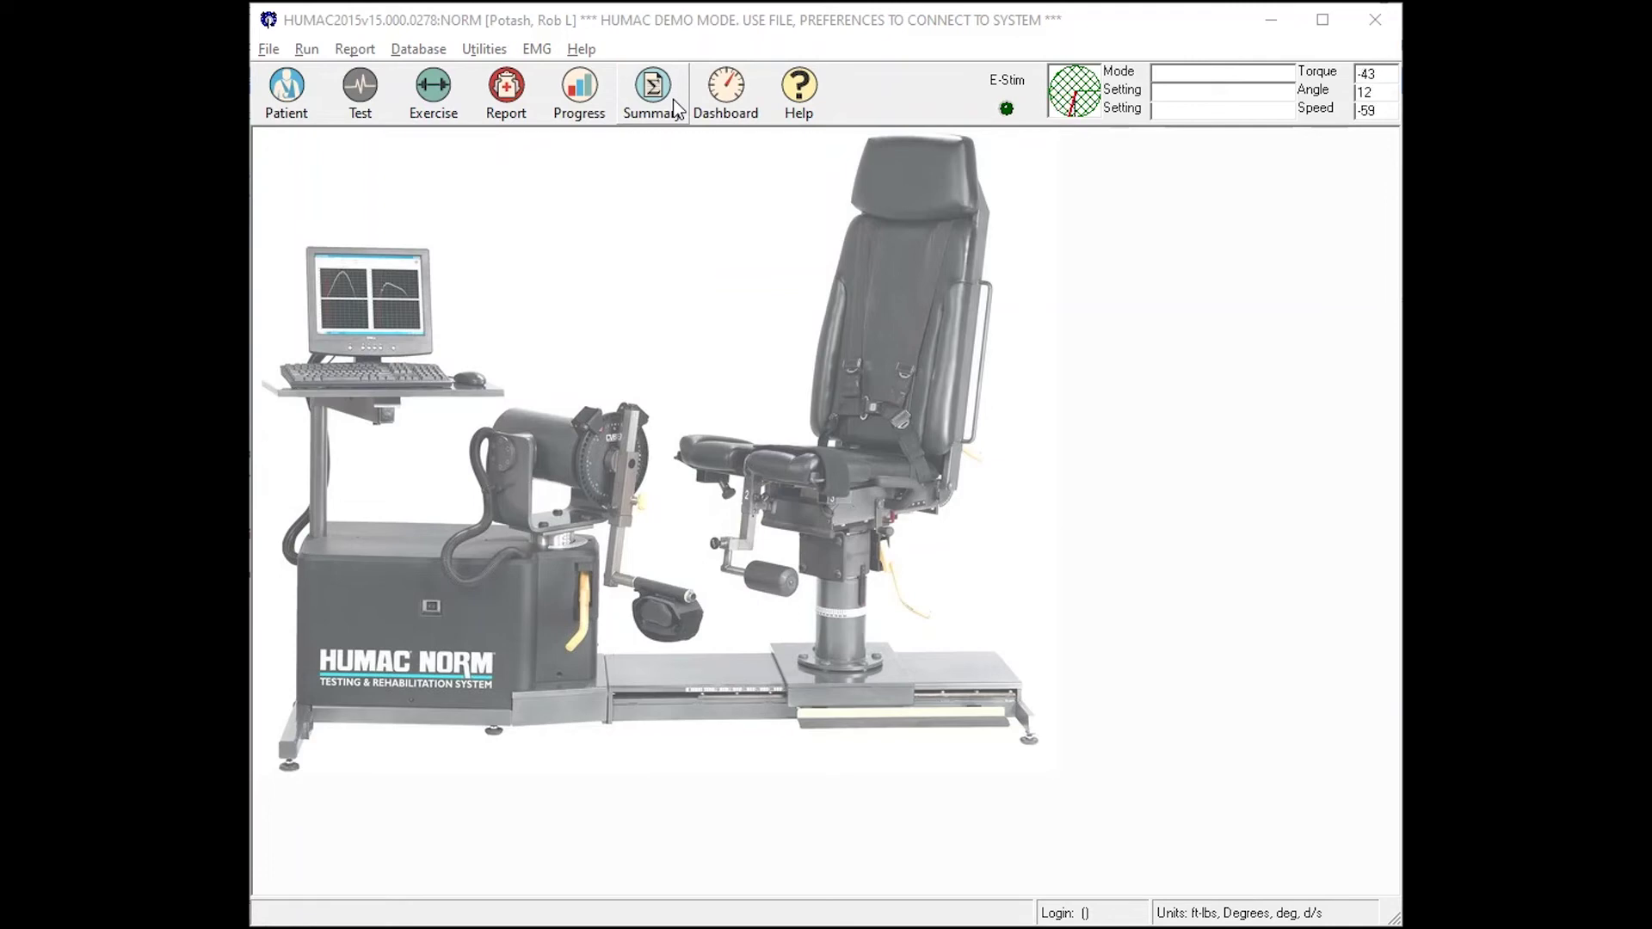
Add group summary NC for Knee Extension/Flexion with the 2 Speed Protocol (60/180) and select it.
left_click(674, 101)
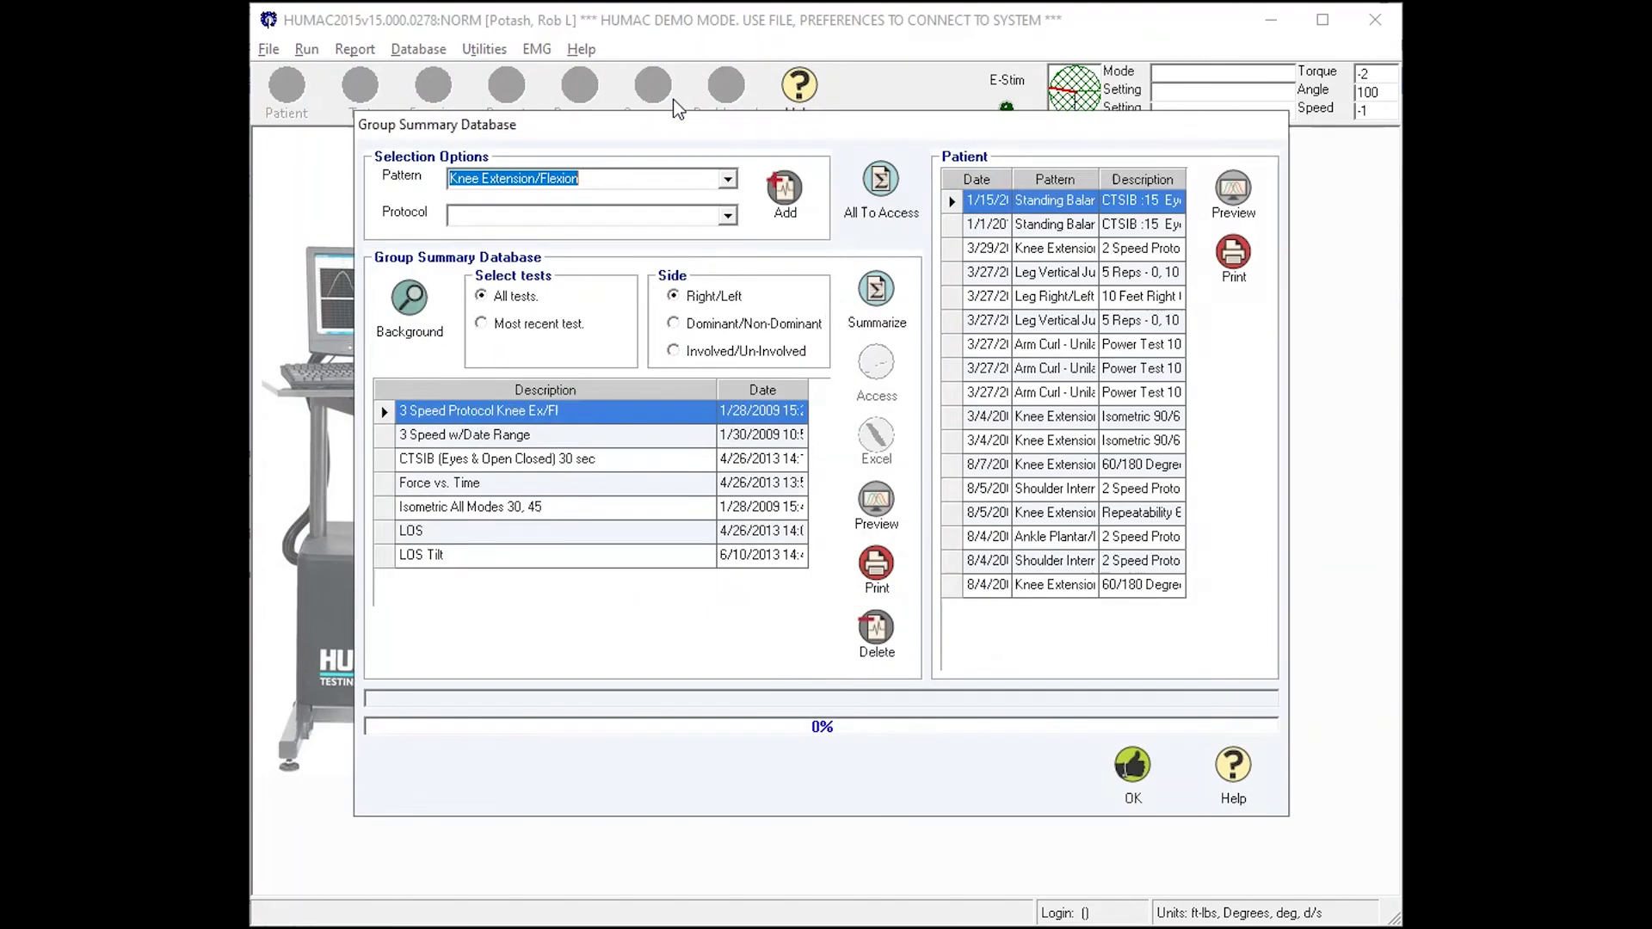
left_click(727, 179)
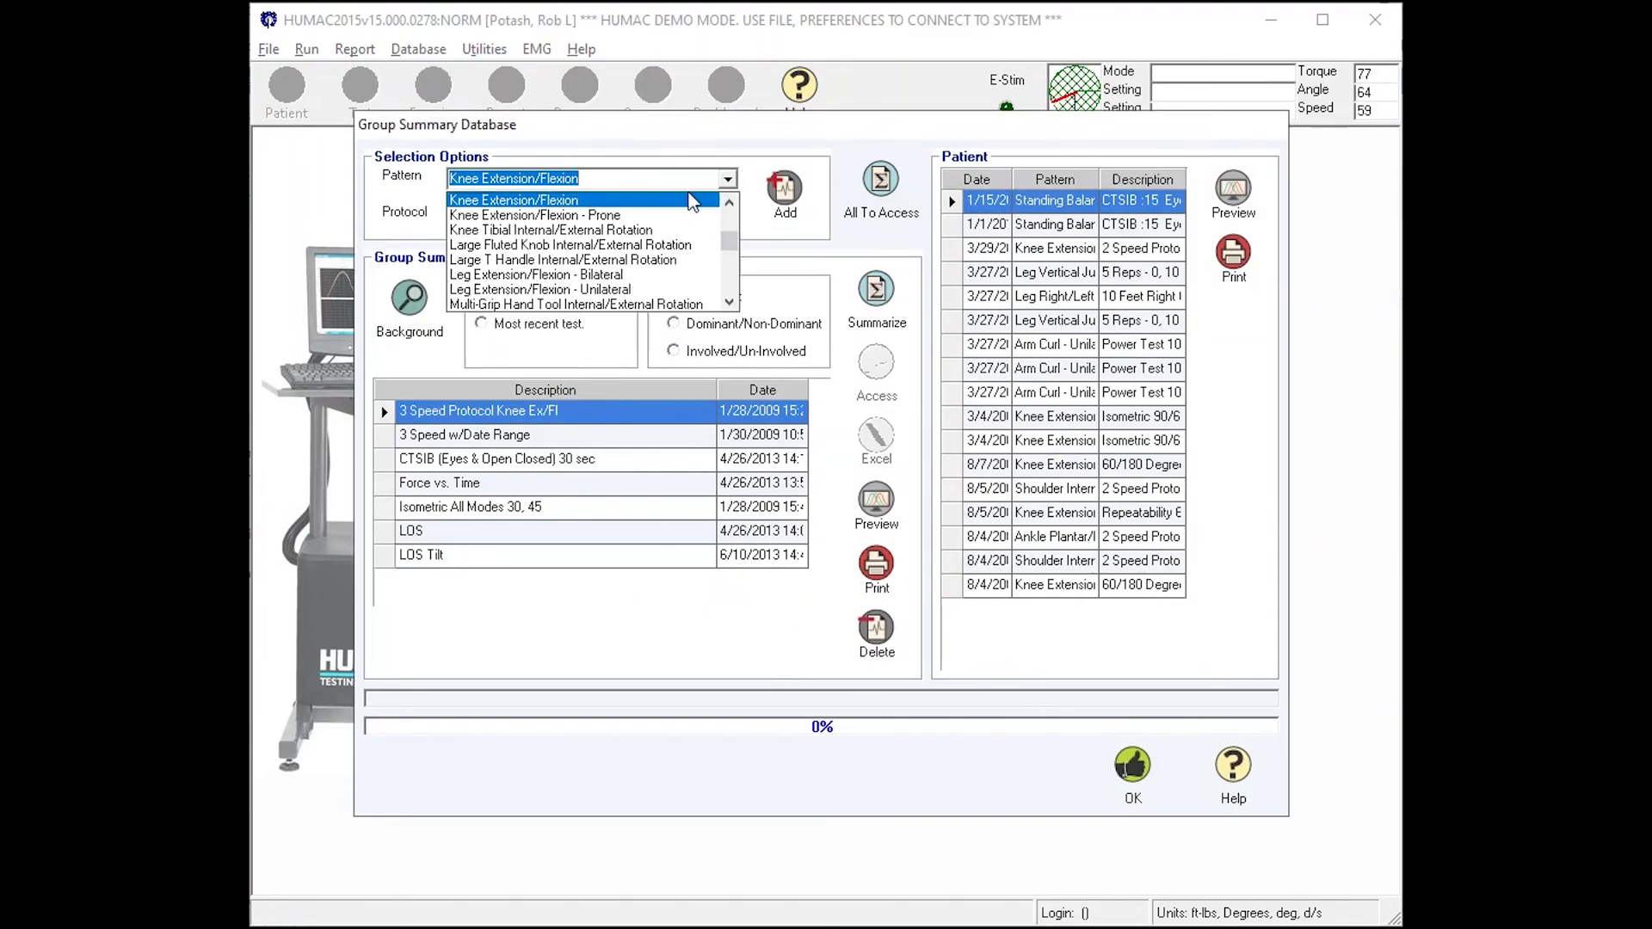
left_click(680, 201)
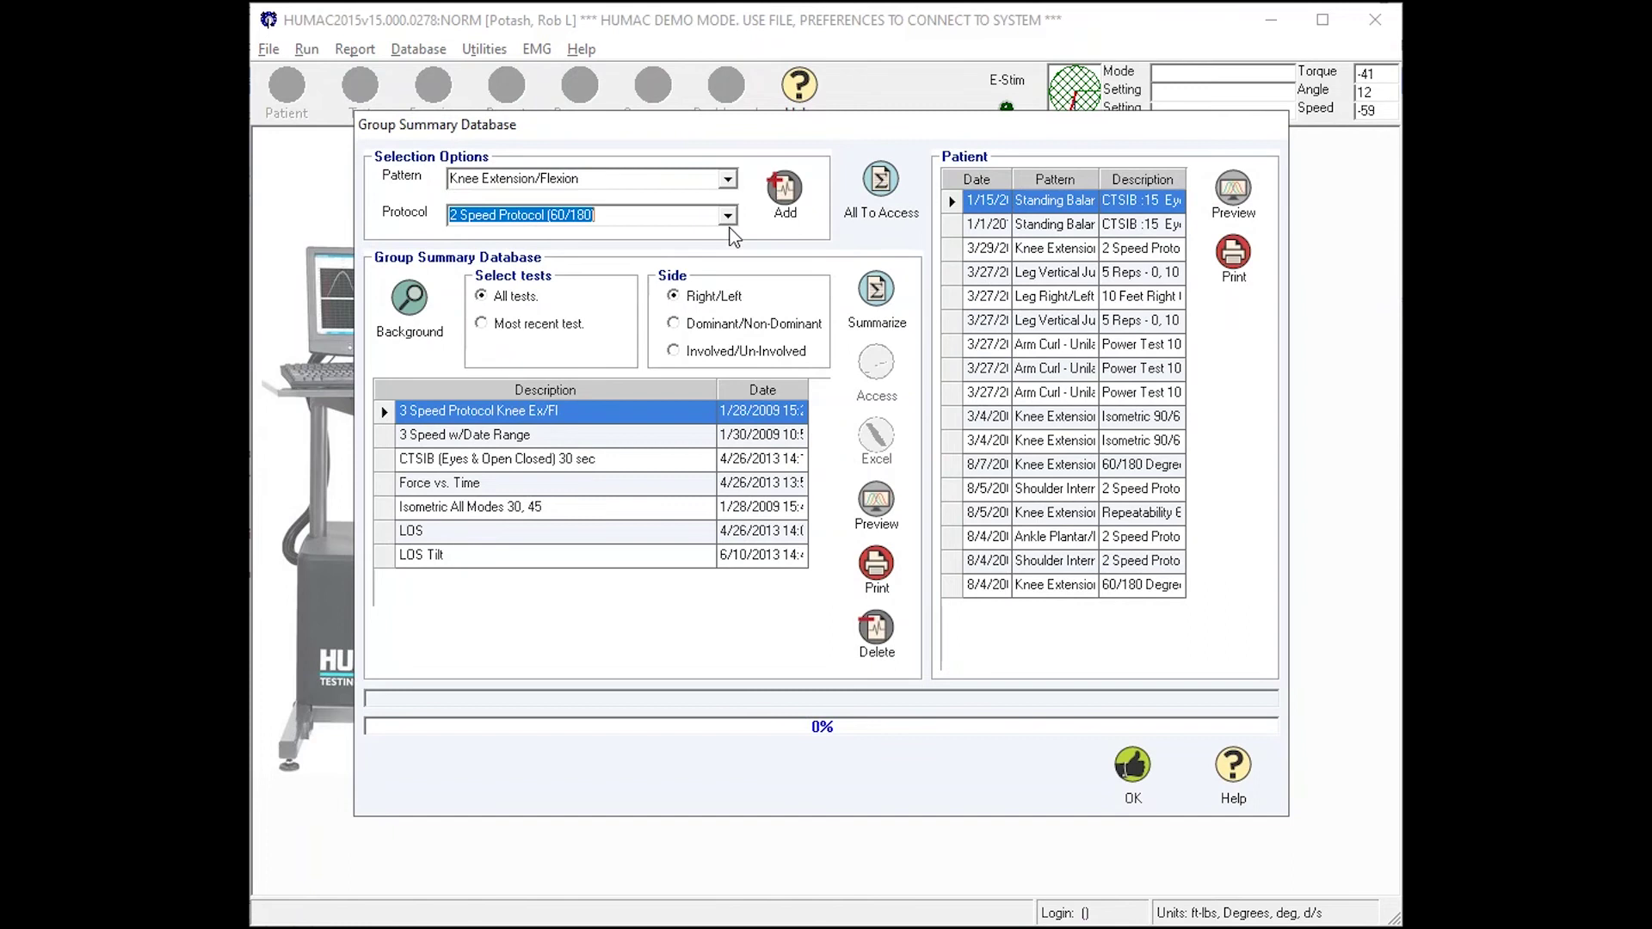
left_click(785, 206)
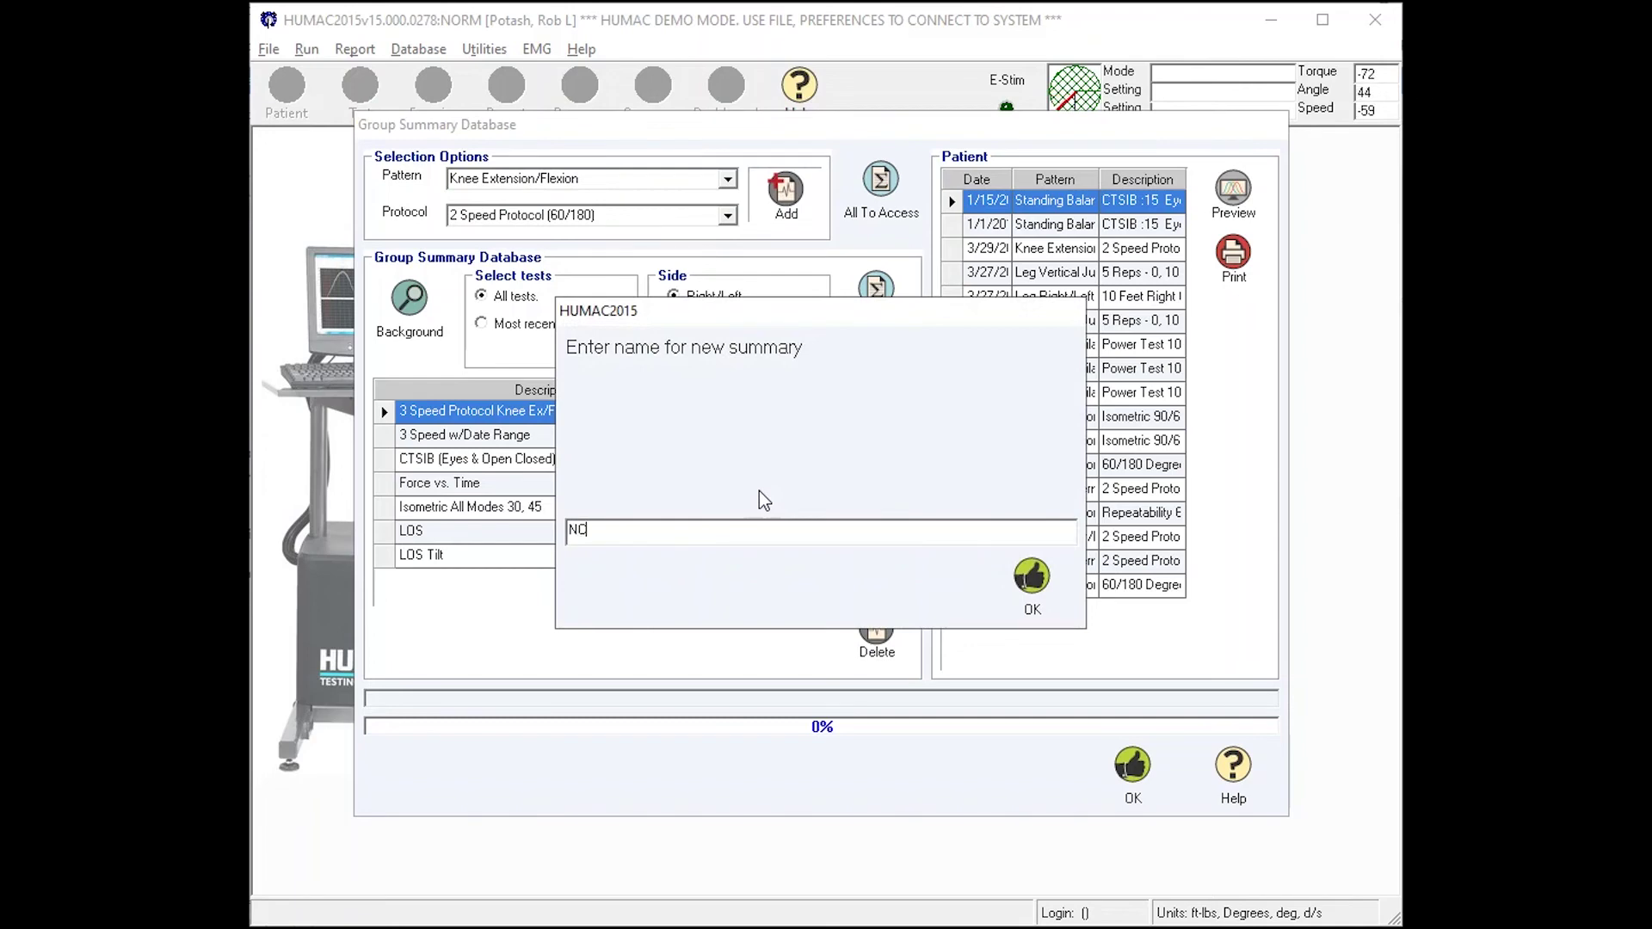
left_click(1030, 576)
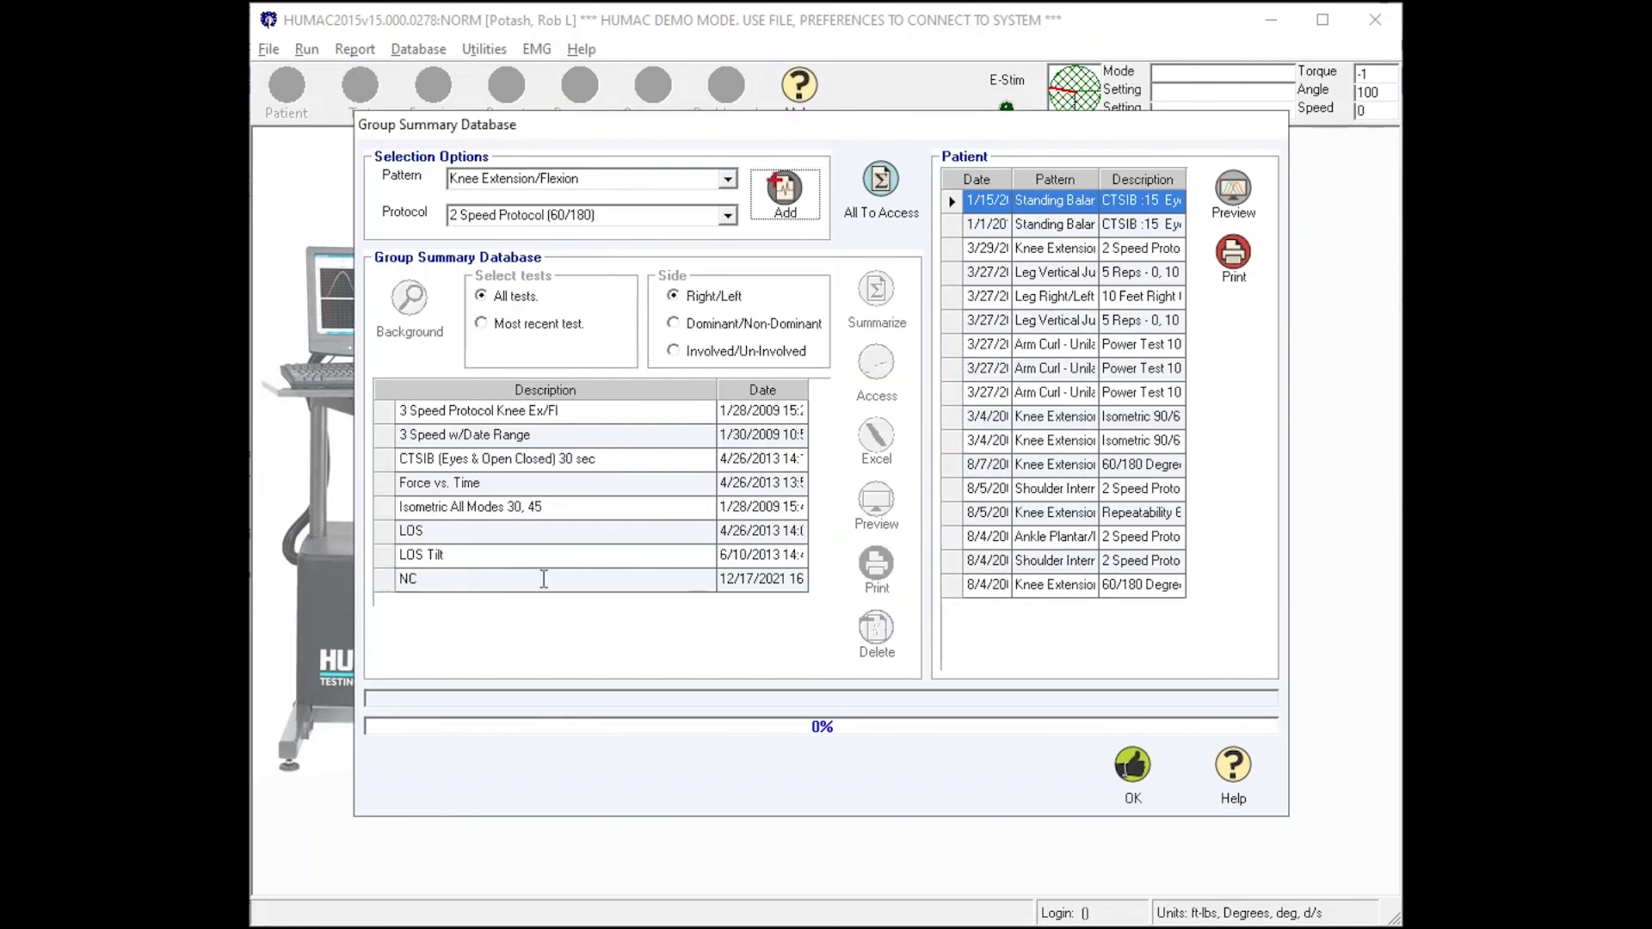
left_click(526, 578)
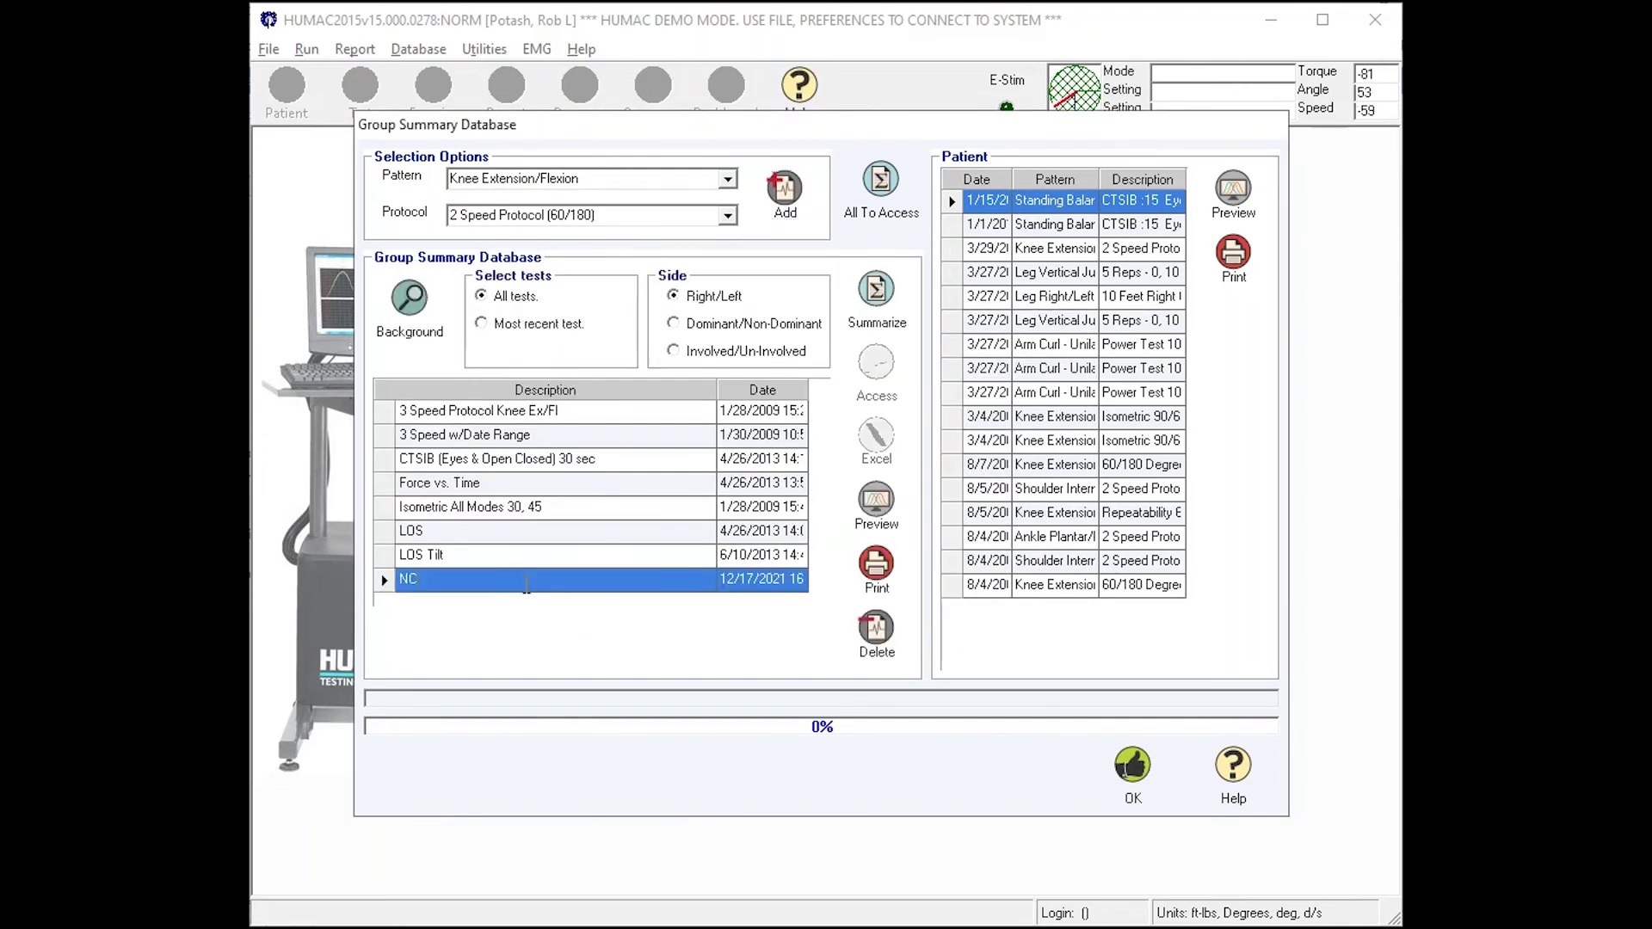
Set the NC filter criteria to ages 45 to 65, males only.
left_click(422, 334)
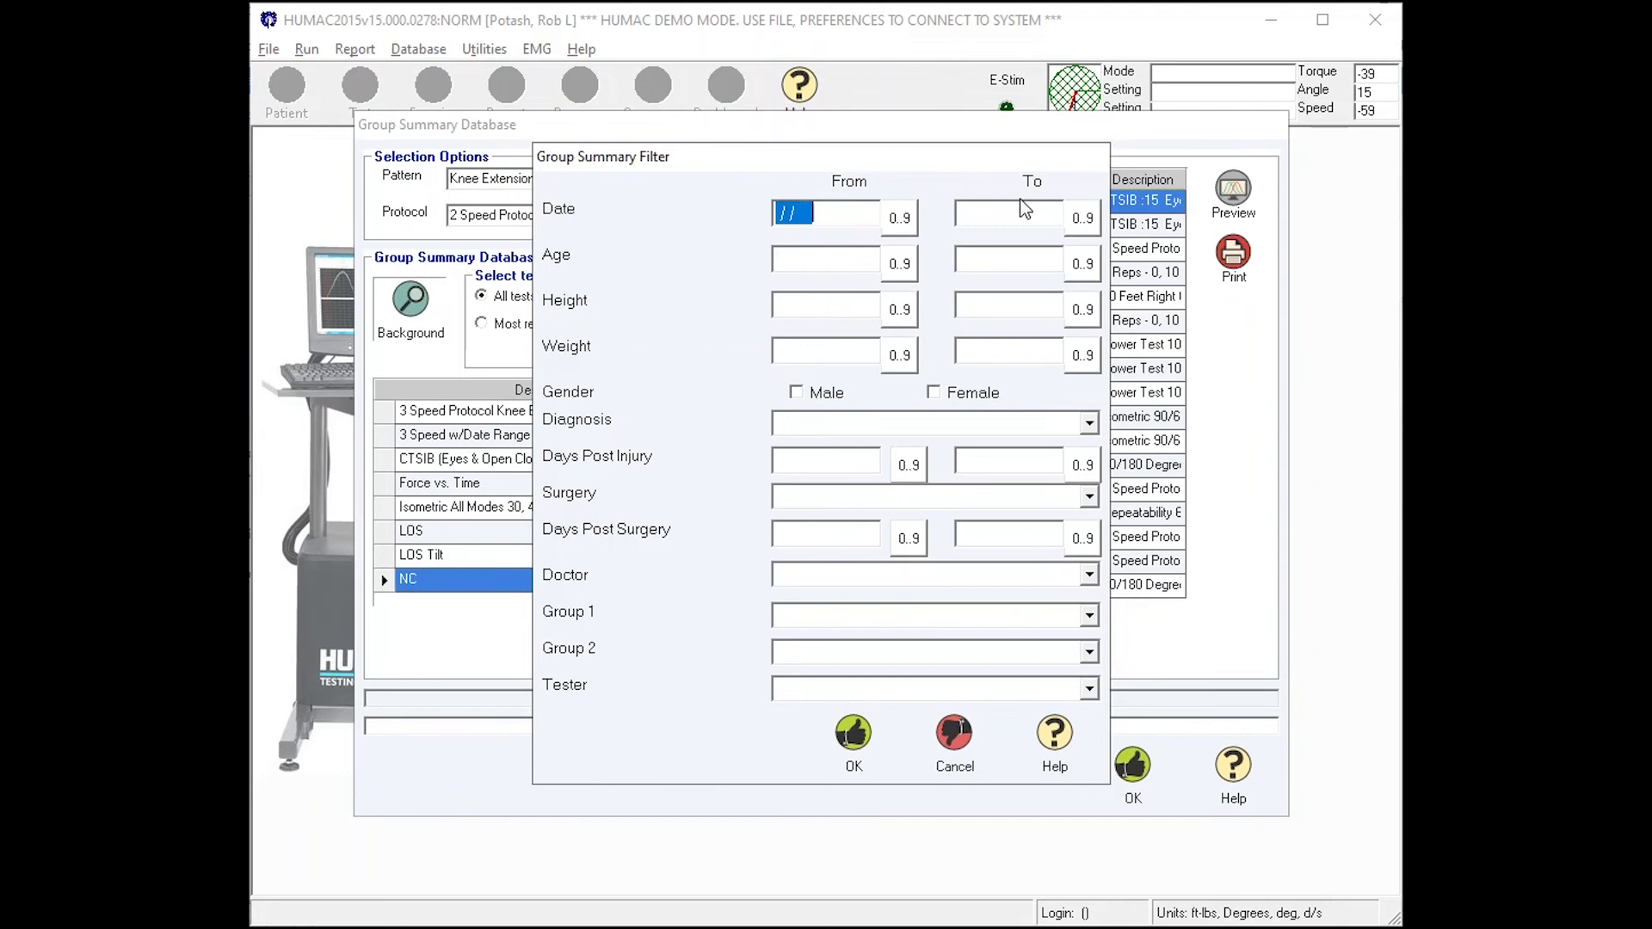
left_click(856, 259)
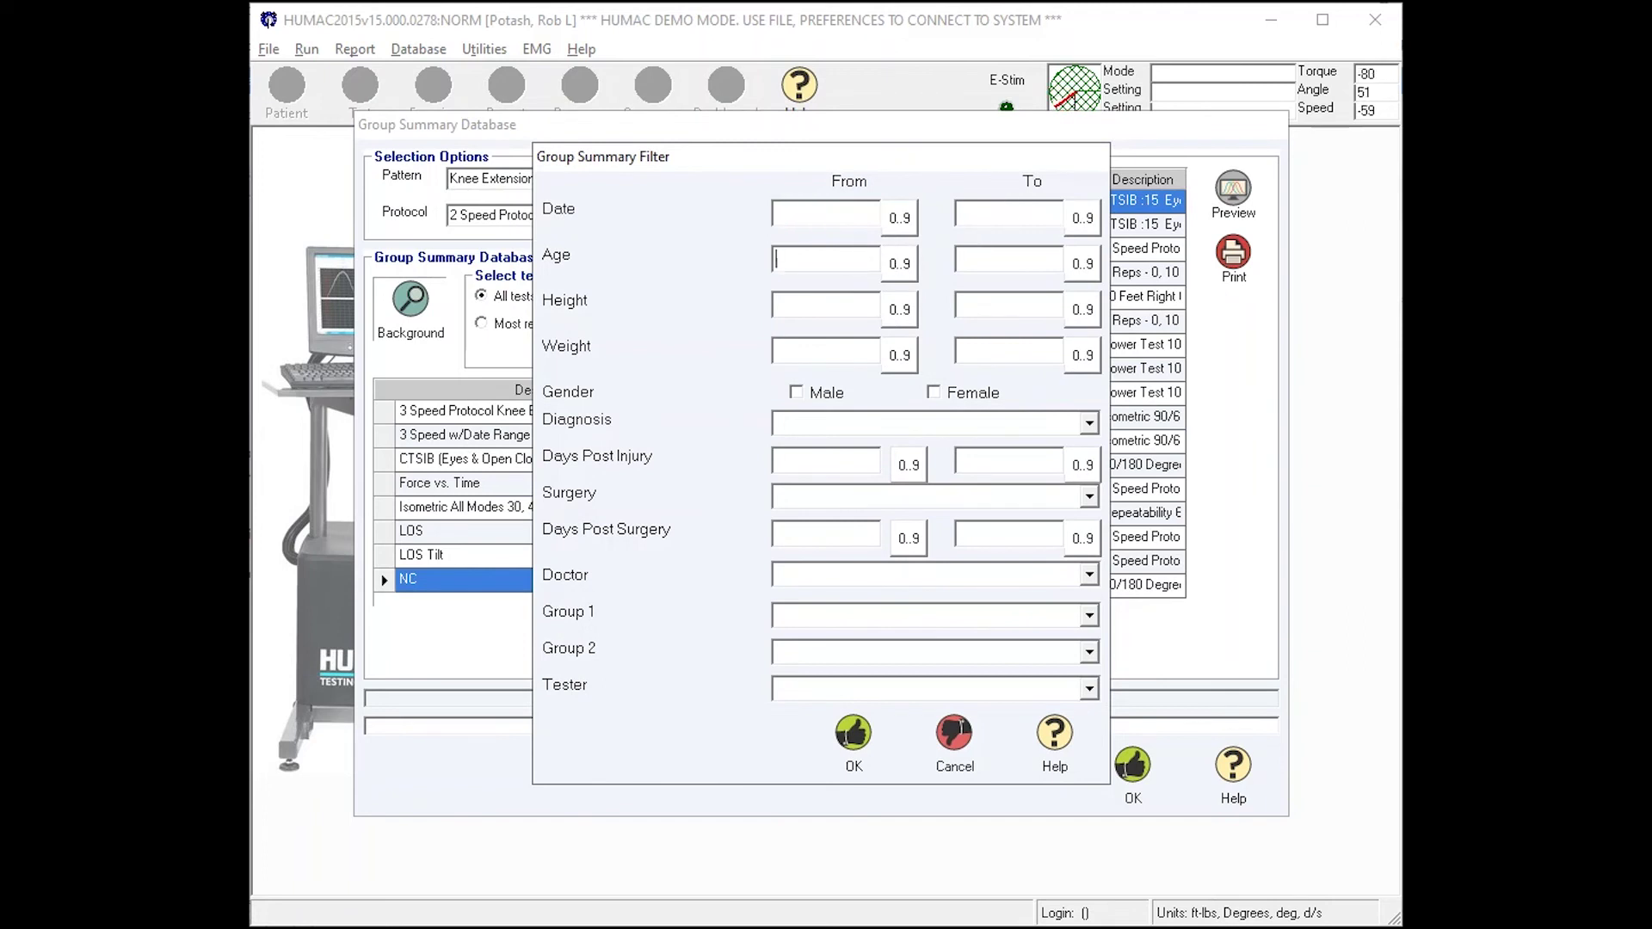
type("45")
key("Tab")
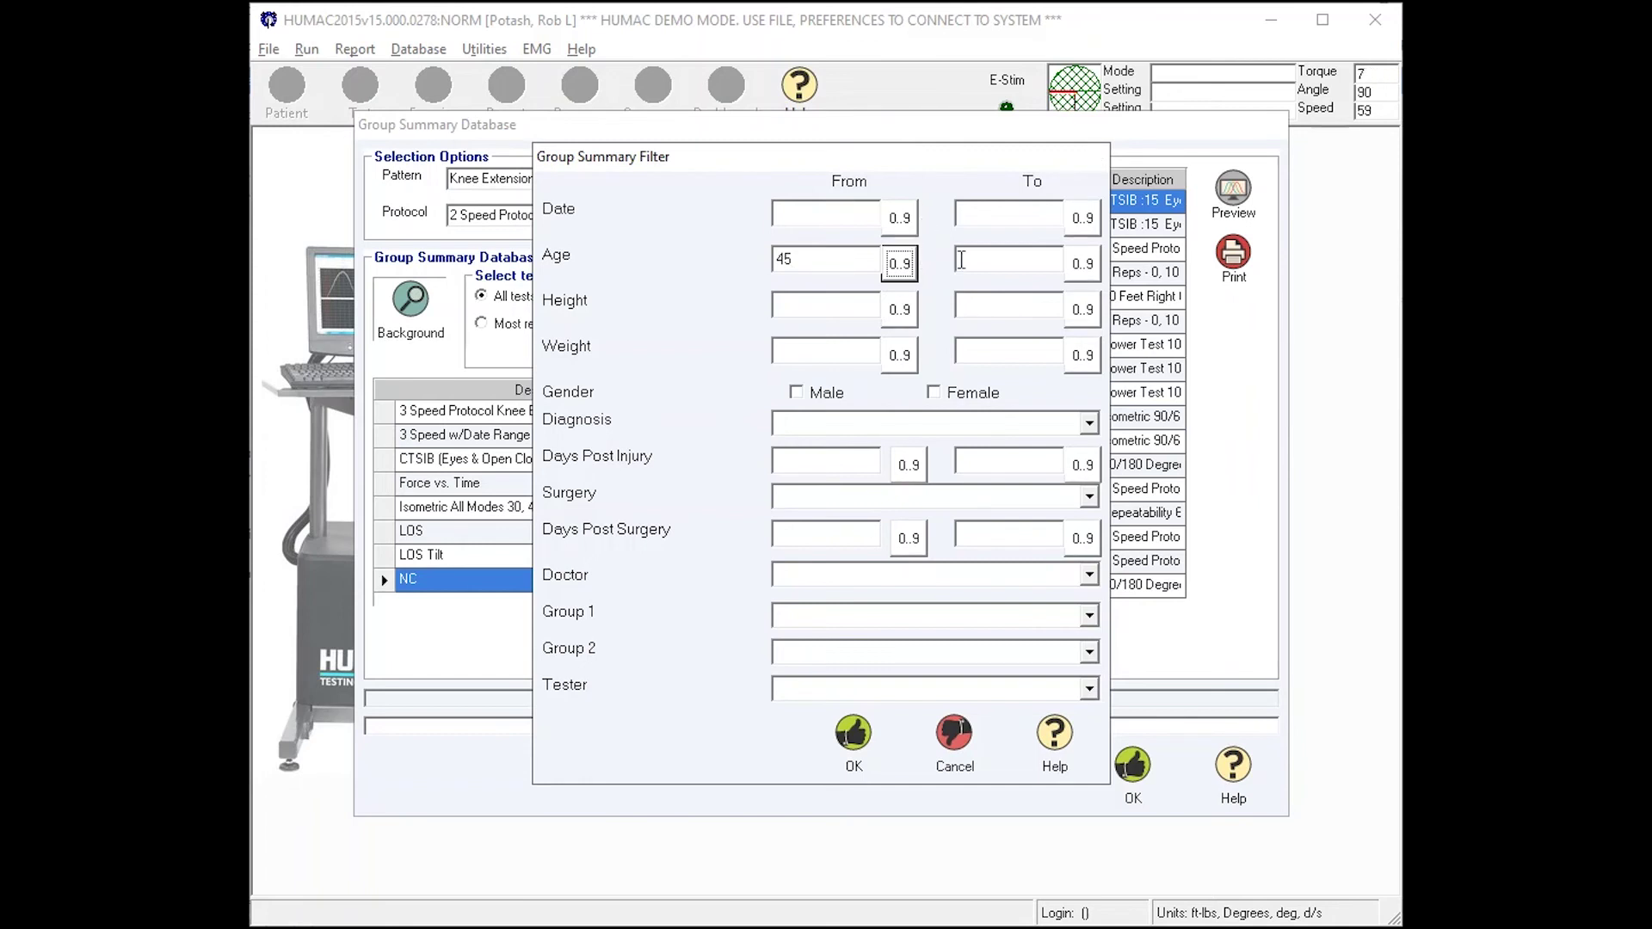
left_click(991, 263)
type("65")
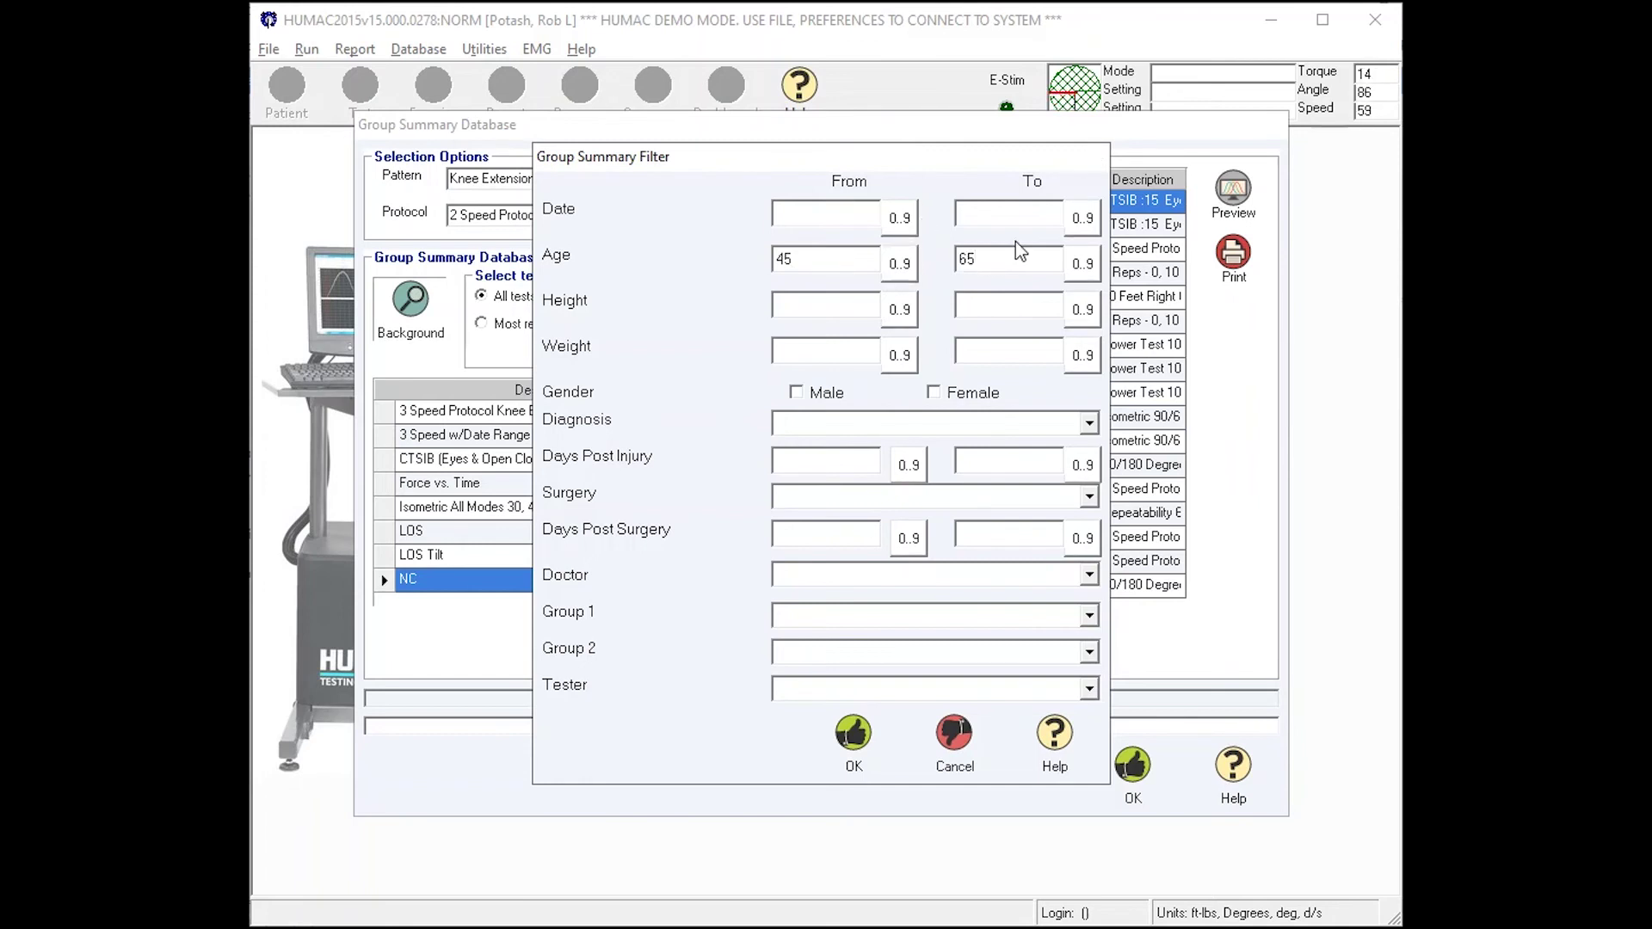
left_click(797, 394)
Choose Wrestling as Group 1 and apply the filter criteria.
left_click(1089, 615)
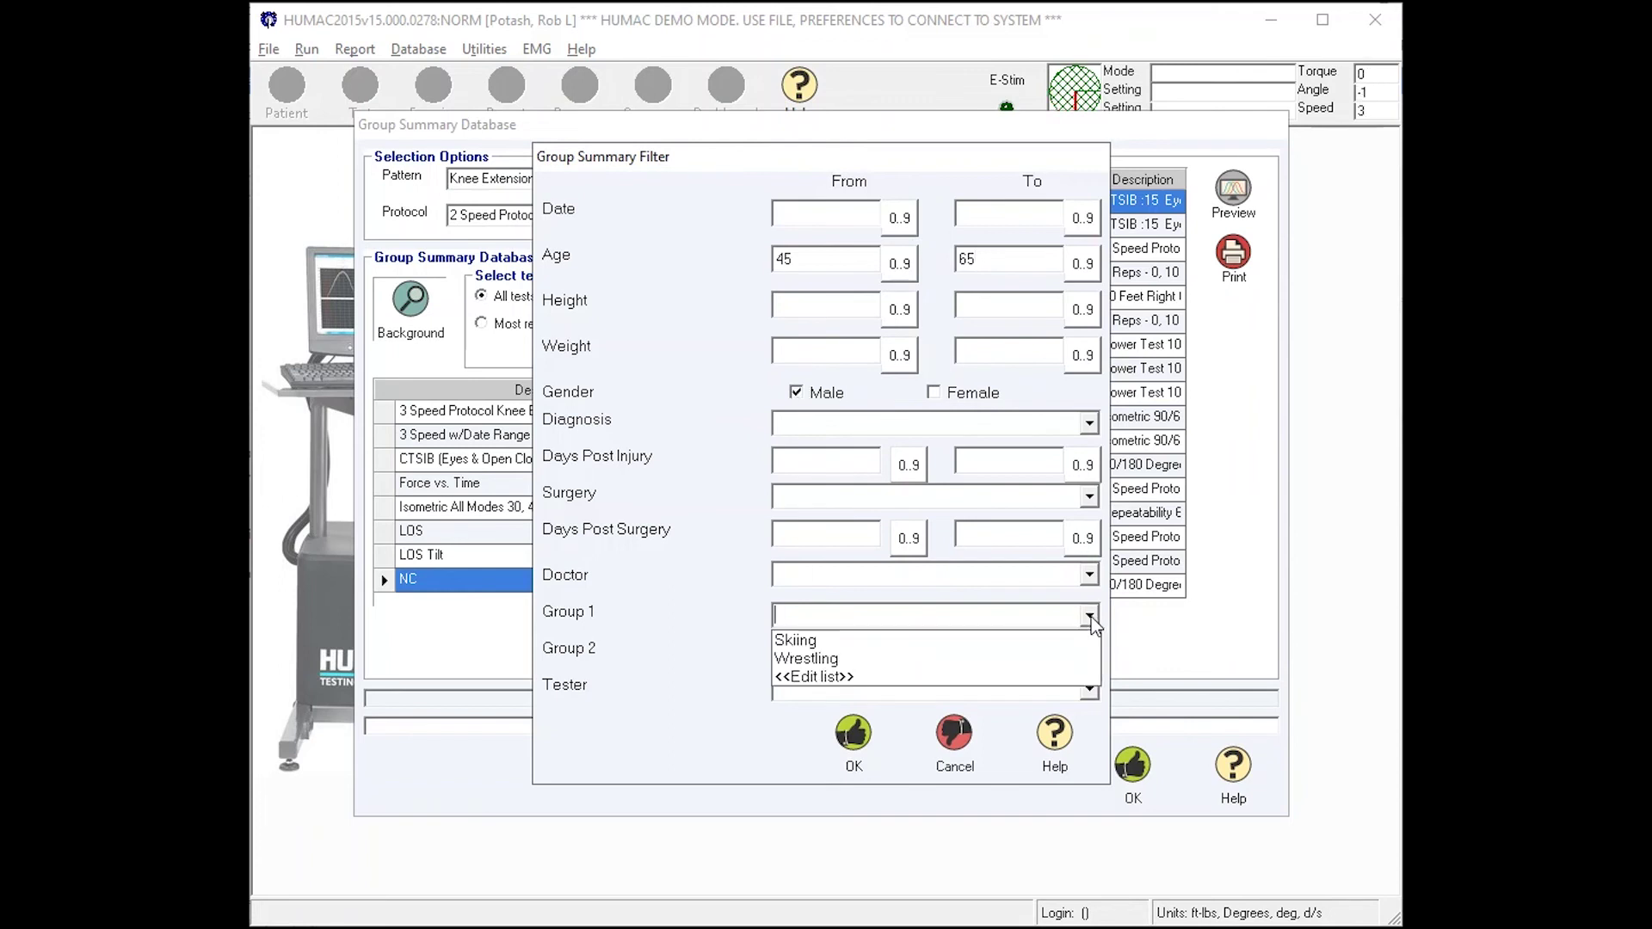
left_click(886, 656)
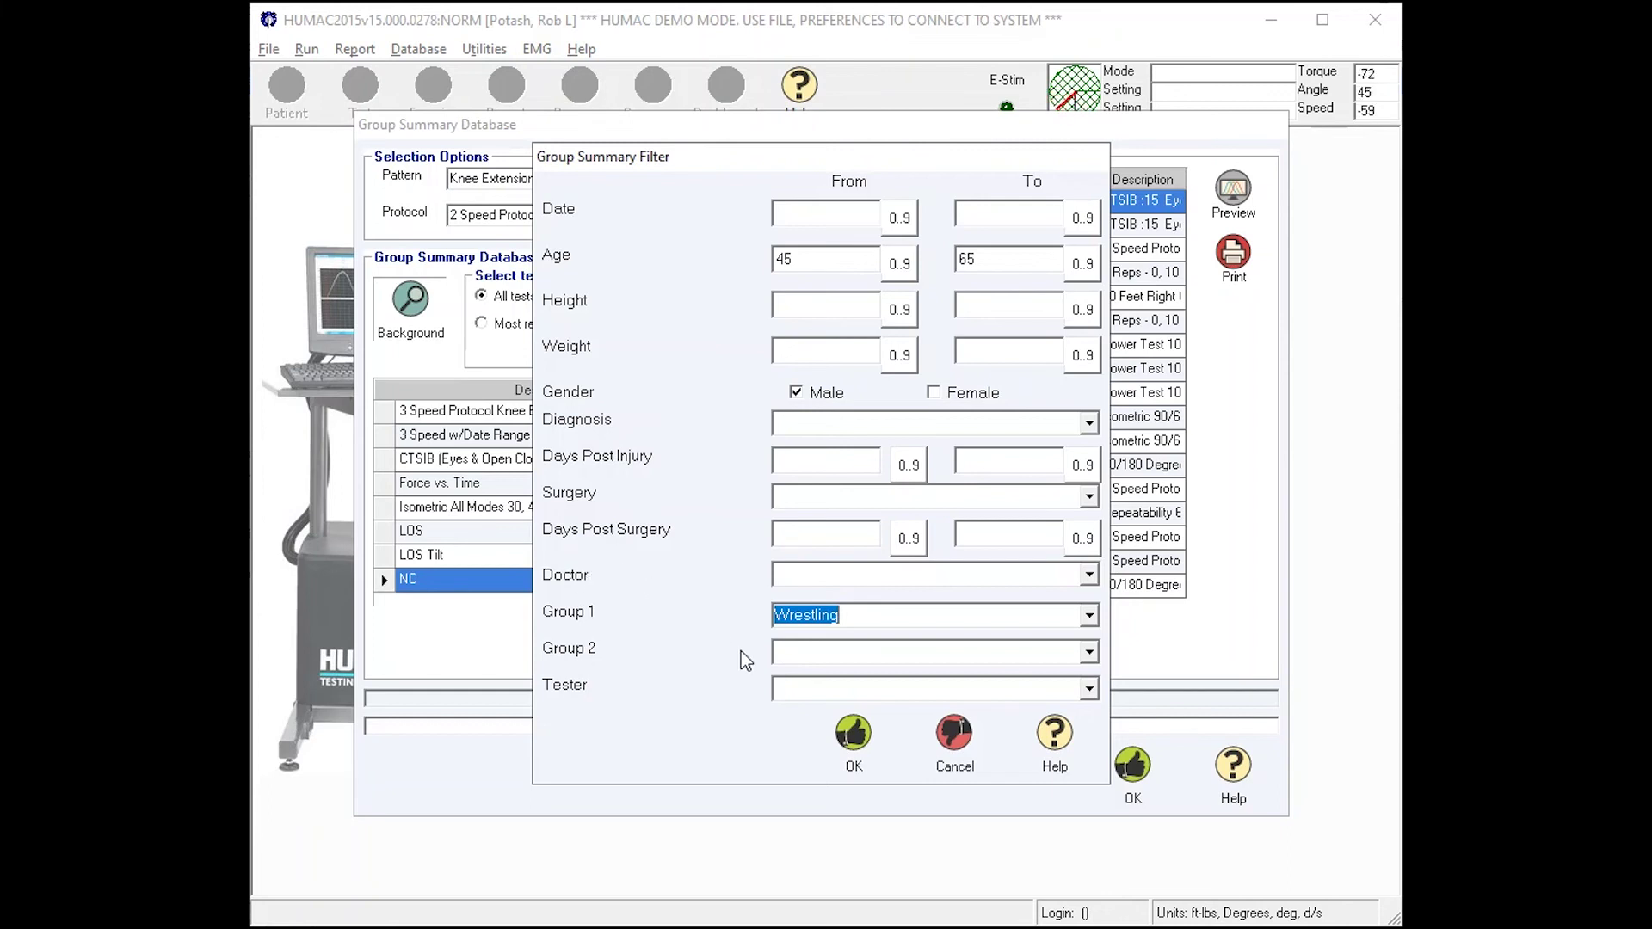
left_click(813, 688)
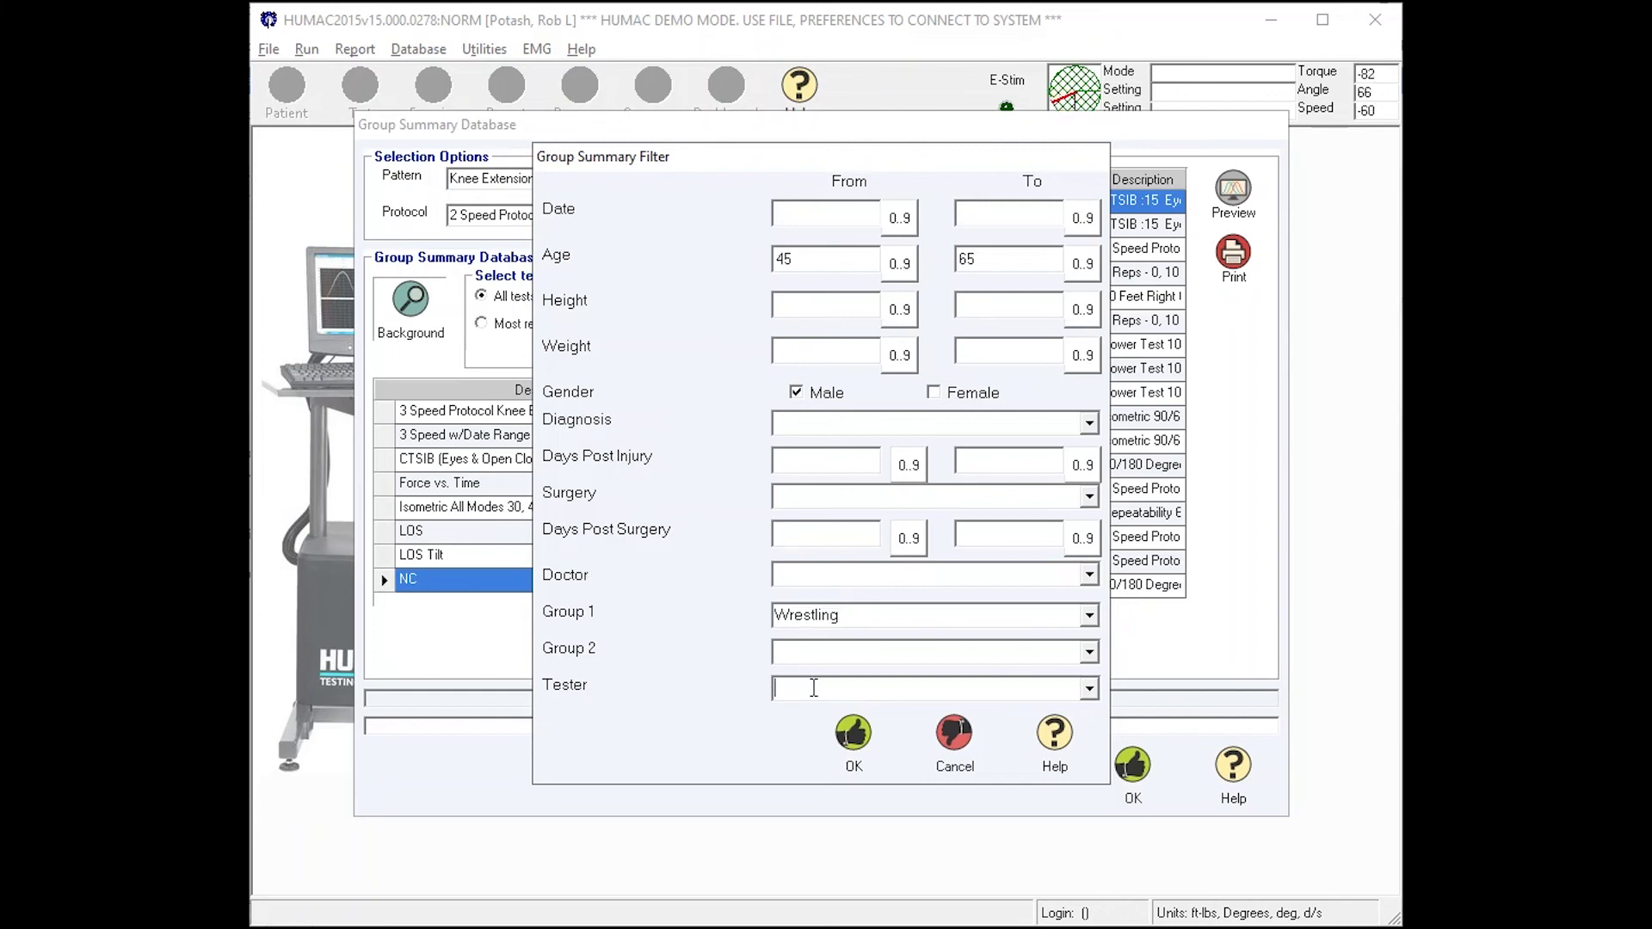
left_click(851, 738)
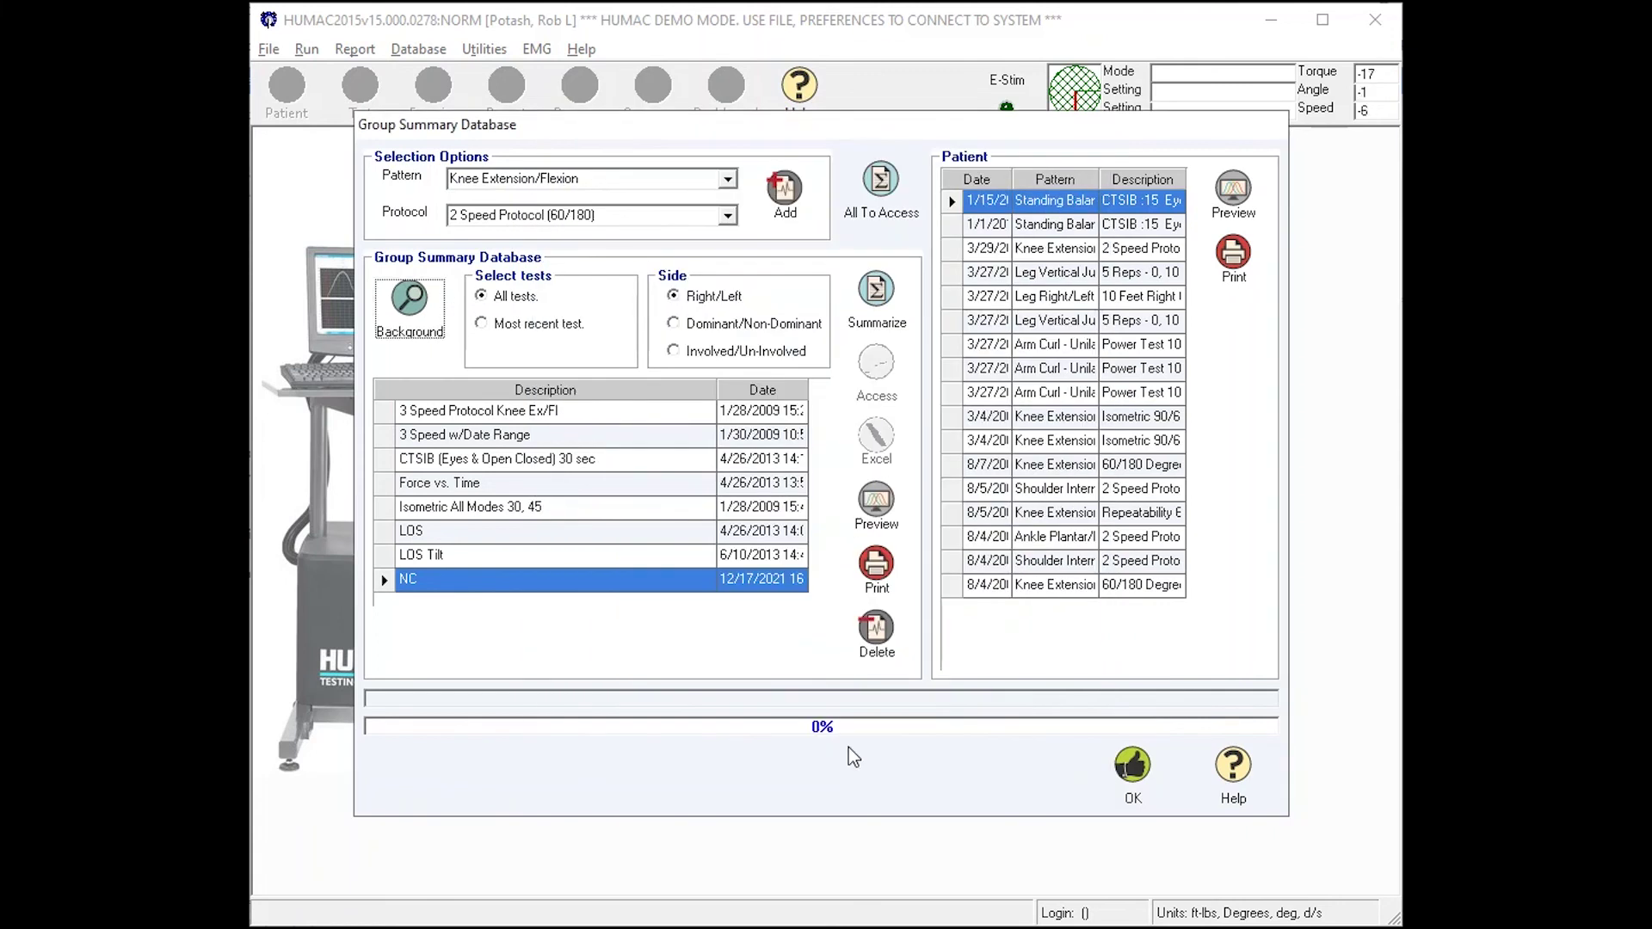
Summarize NC by most recent test, involved vs un-involved, and preview the patient's 60/180 knee extension comparison.
left_click(528, 337)
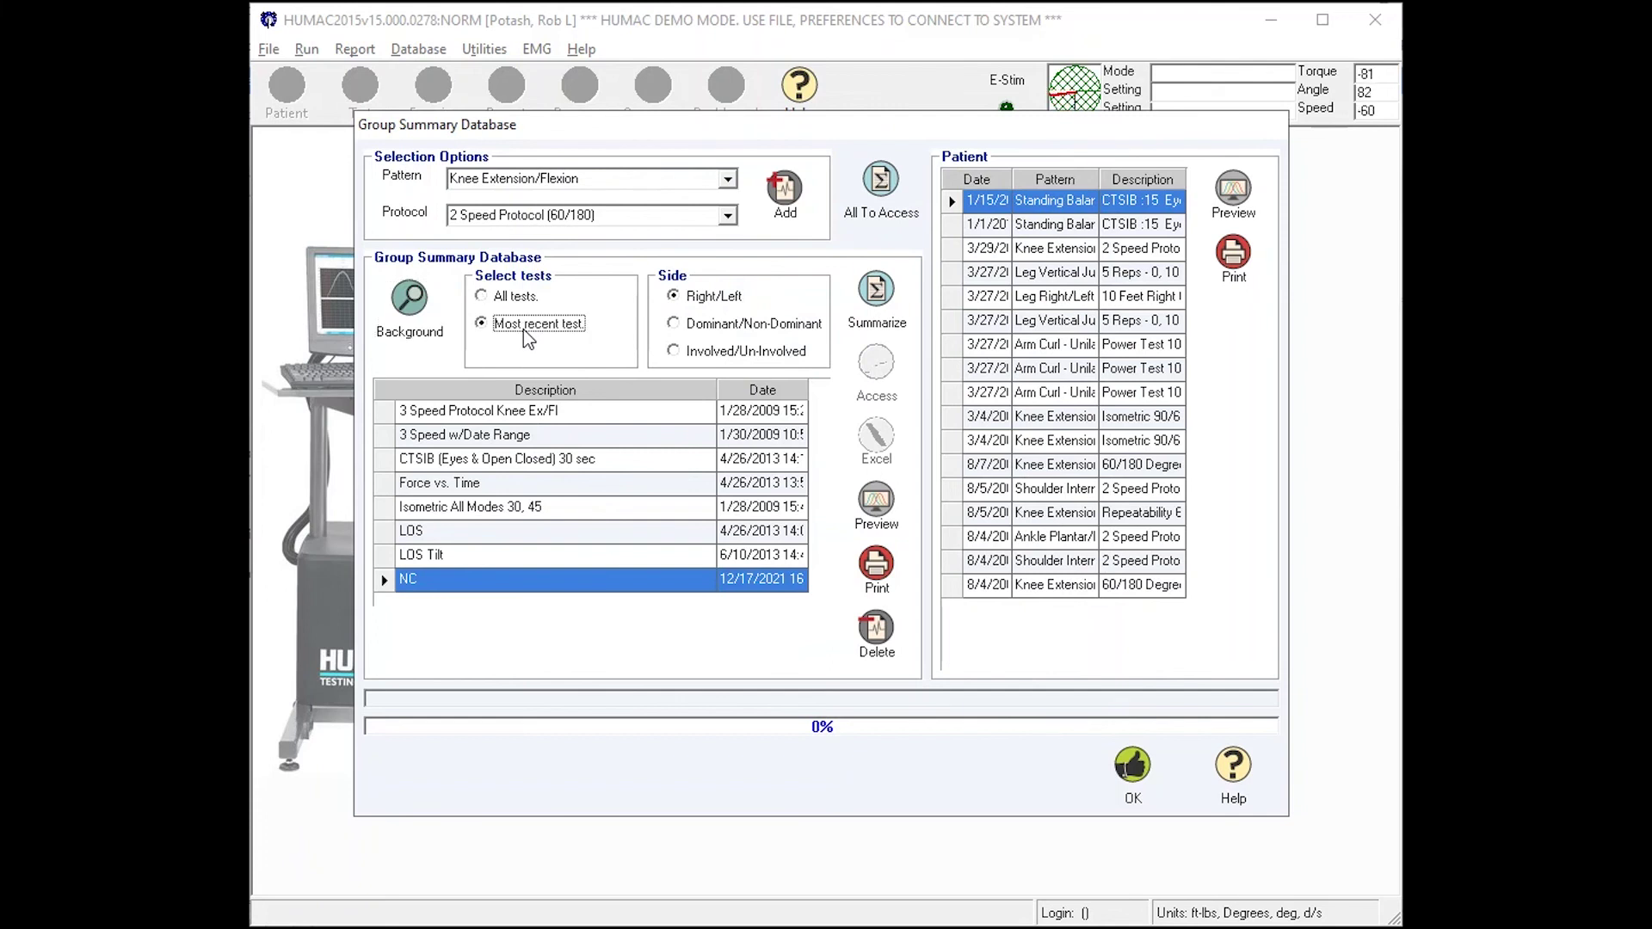
left_click(705, 358)
left_click(869, 312)
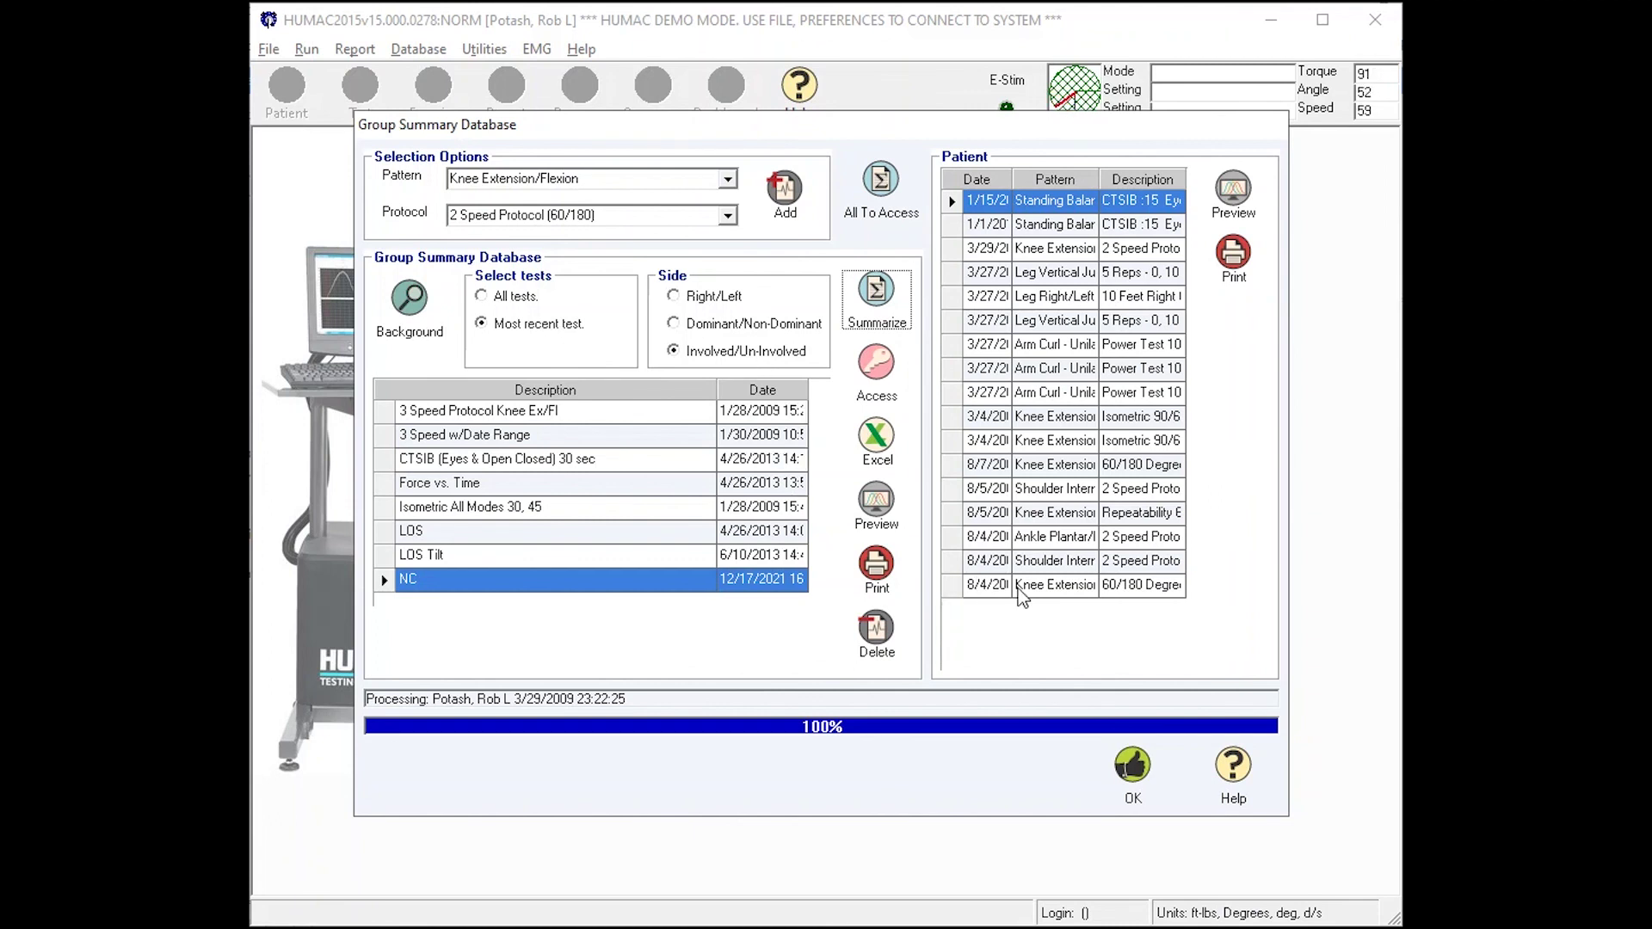
left_click(1060, 584)
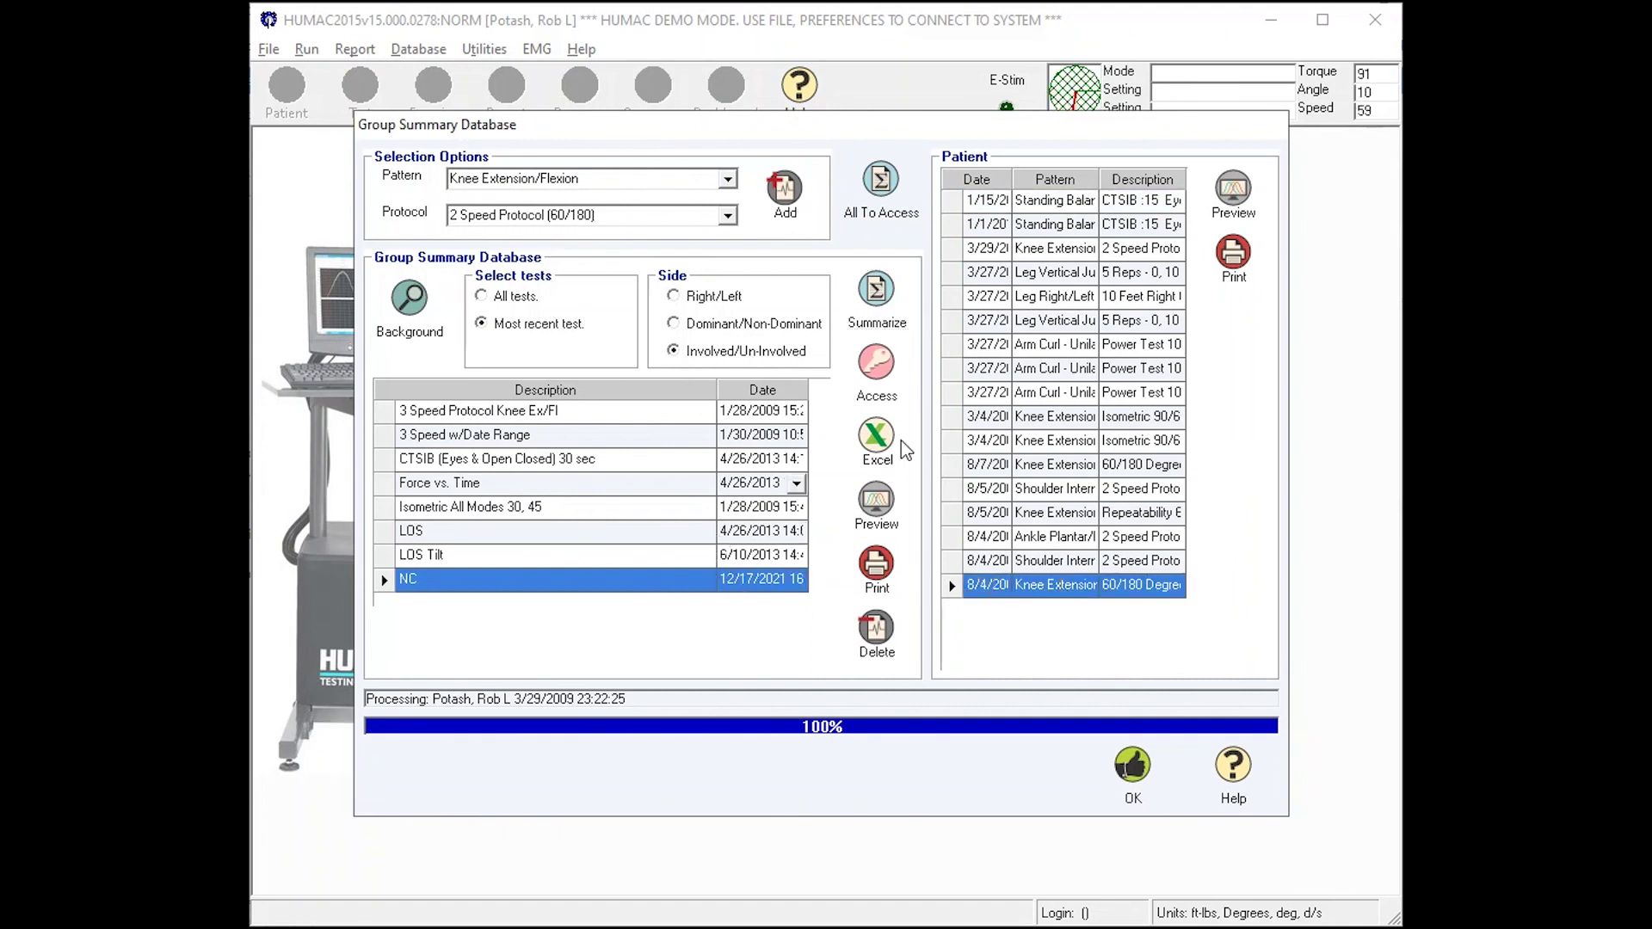
left_click(1253, 194)
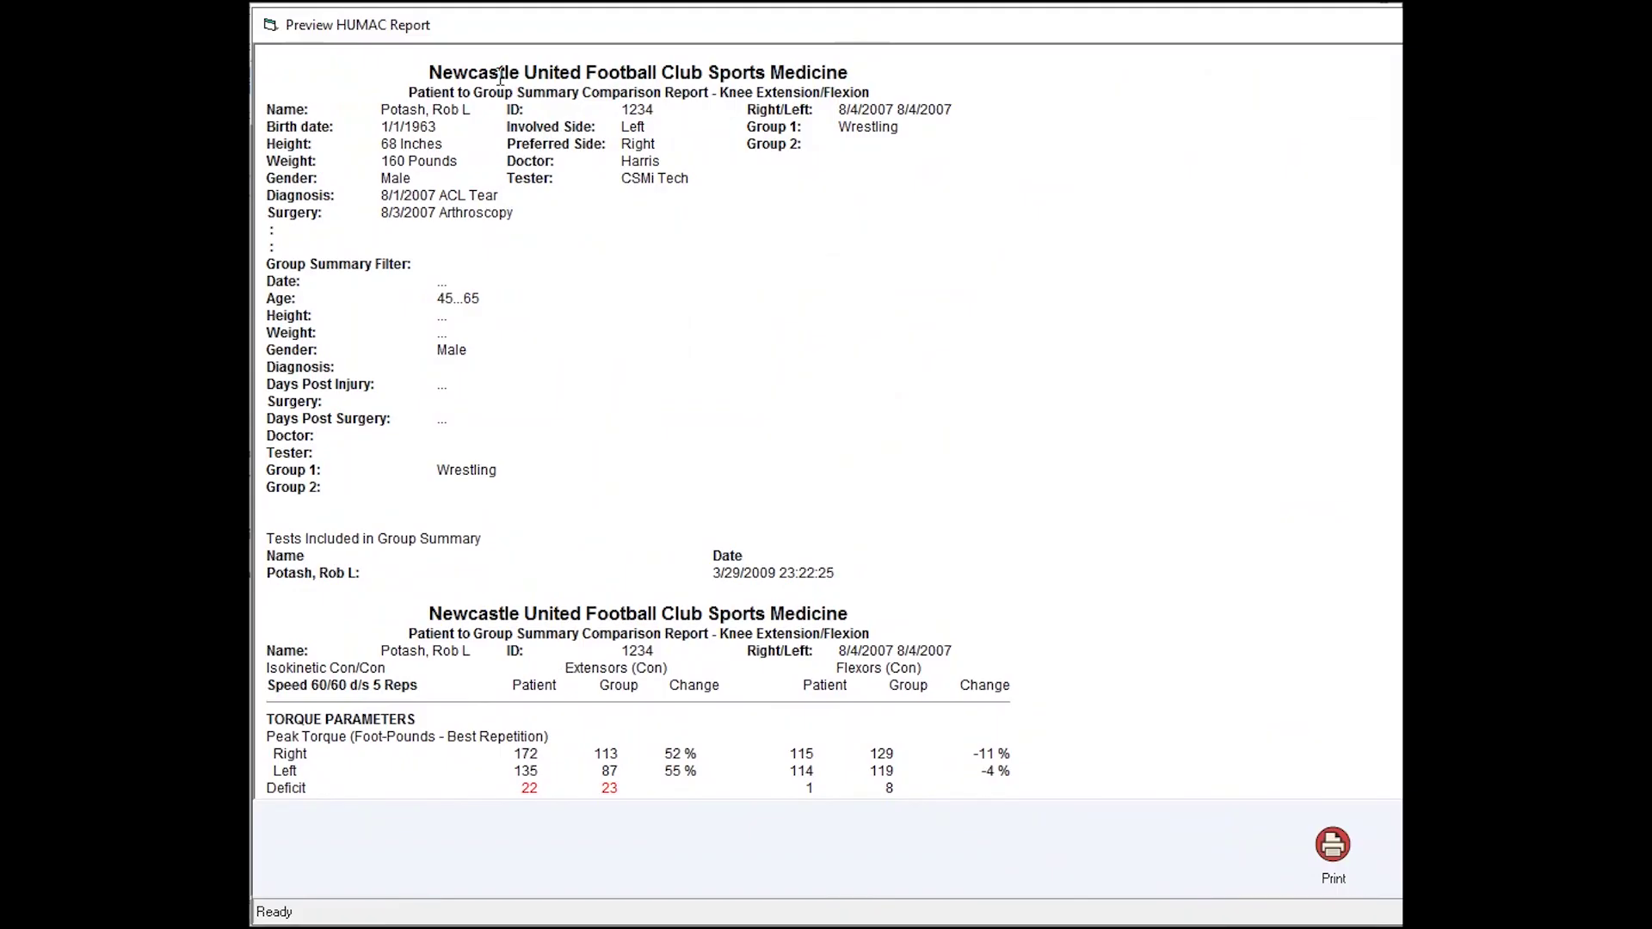
Highlight the clinic name and the patient's height, weight and doctor details in the report header.
left_click_drag(503, 77, 633, 83)
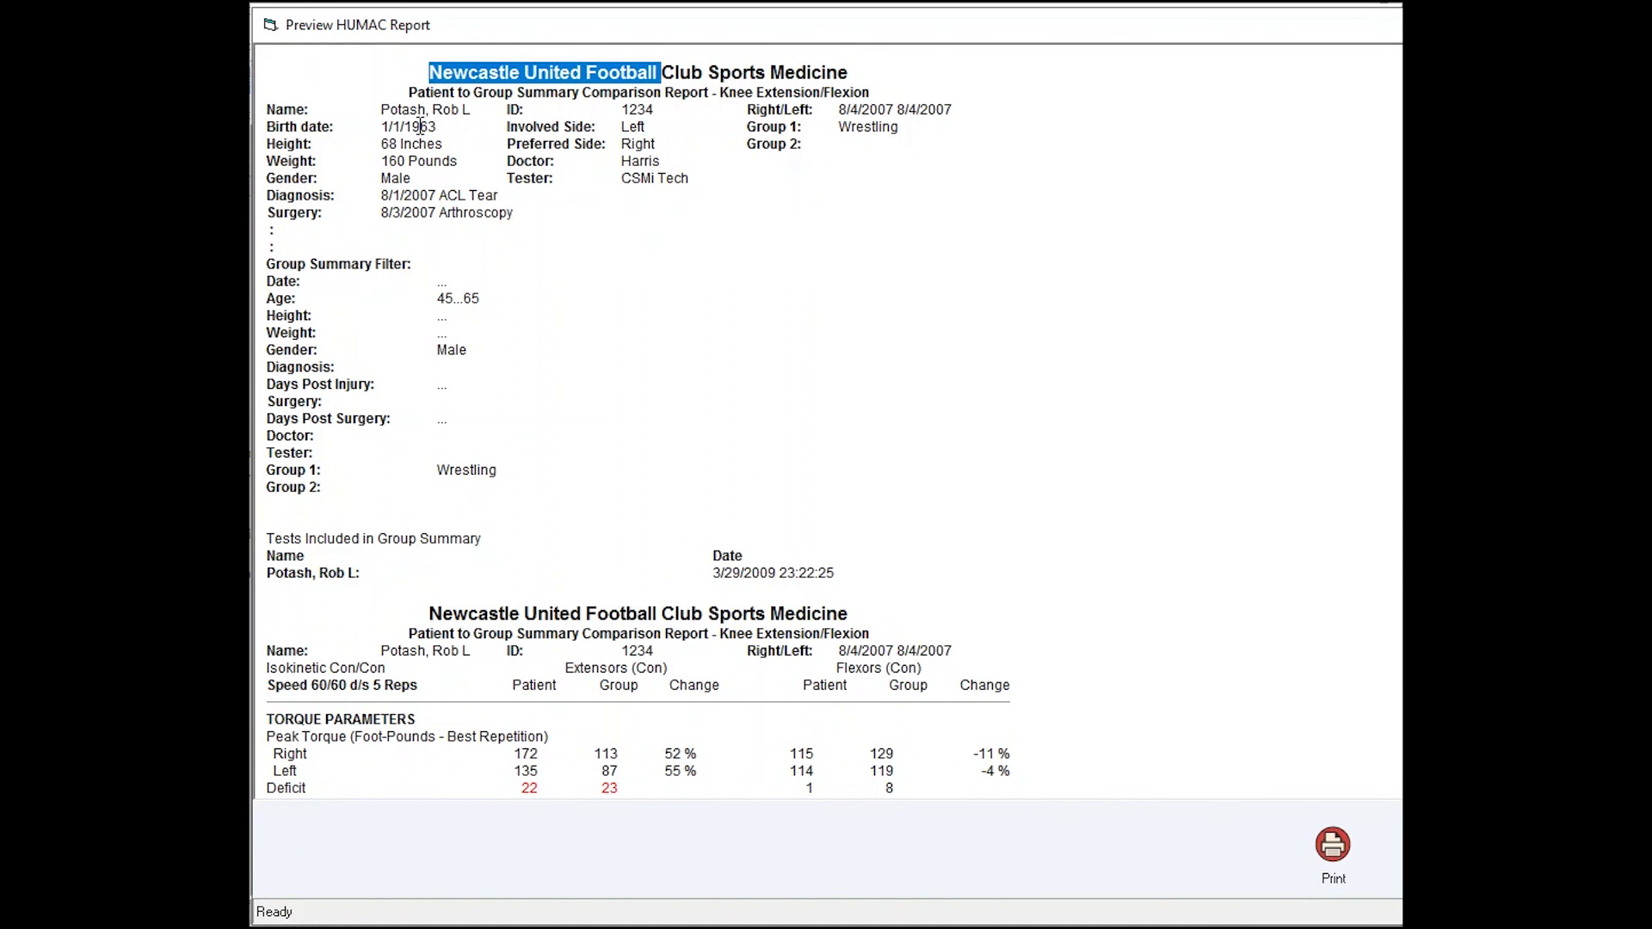
left_click_drag(405, 126, 642, 168)
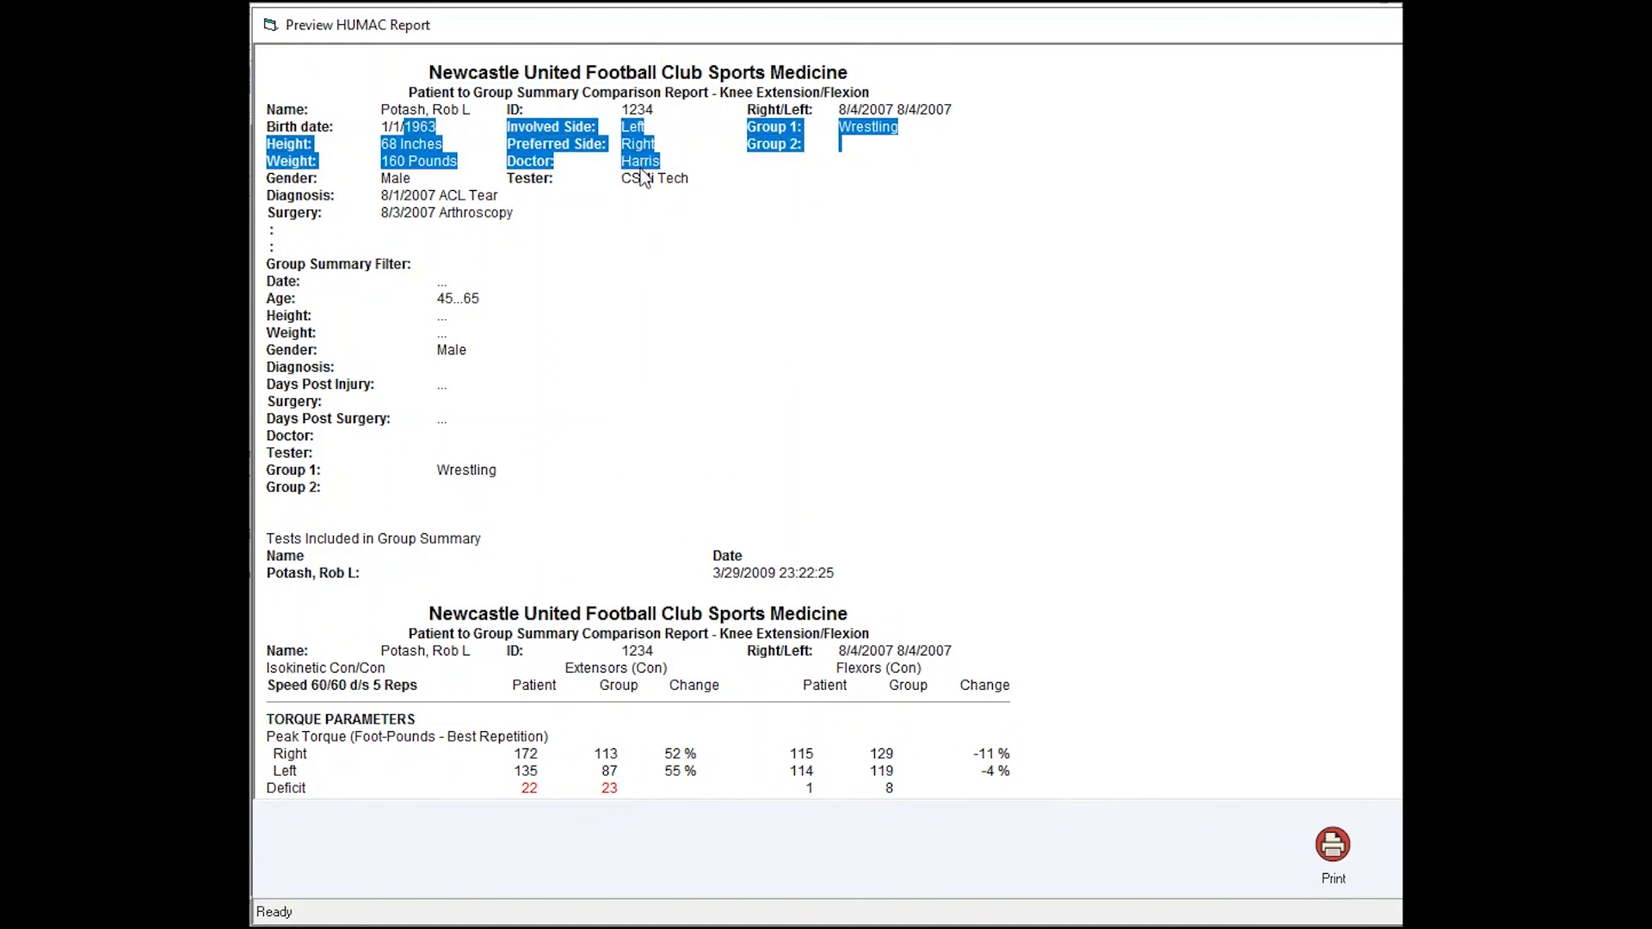
left_click_drag(262, 268, 416, 268)
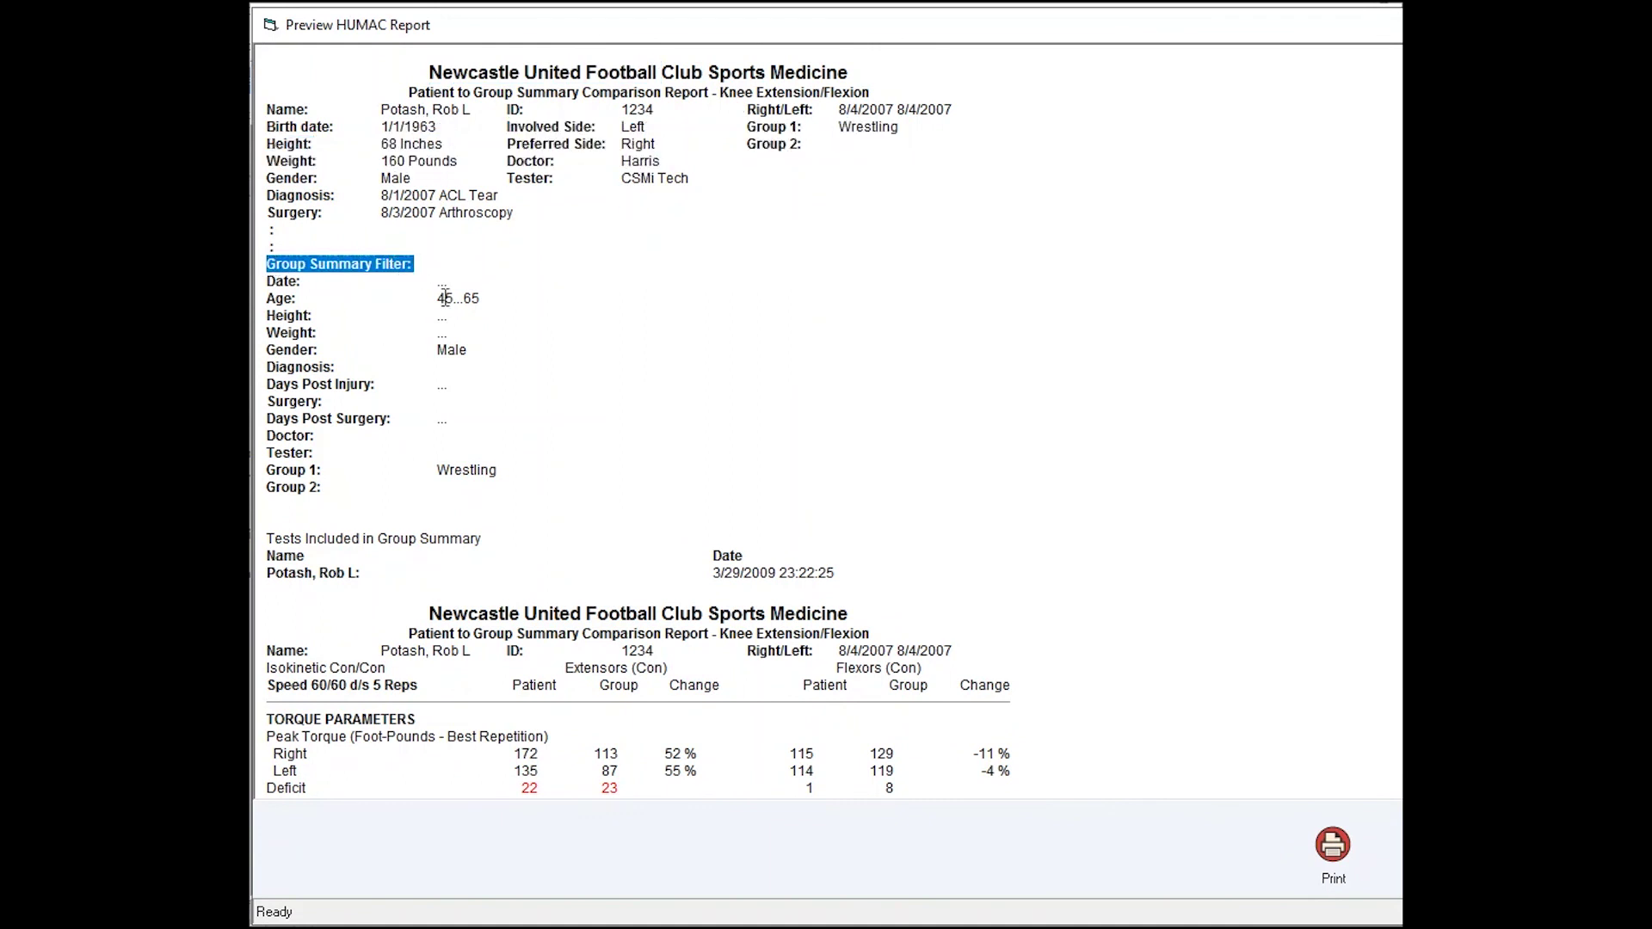
Scroll down the comparison report, highlighting result rows and the extensor Change column heading.
scroll(480, 430, "down", 2)
left_click_drag(267, 460, 382, 462)
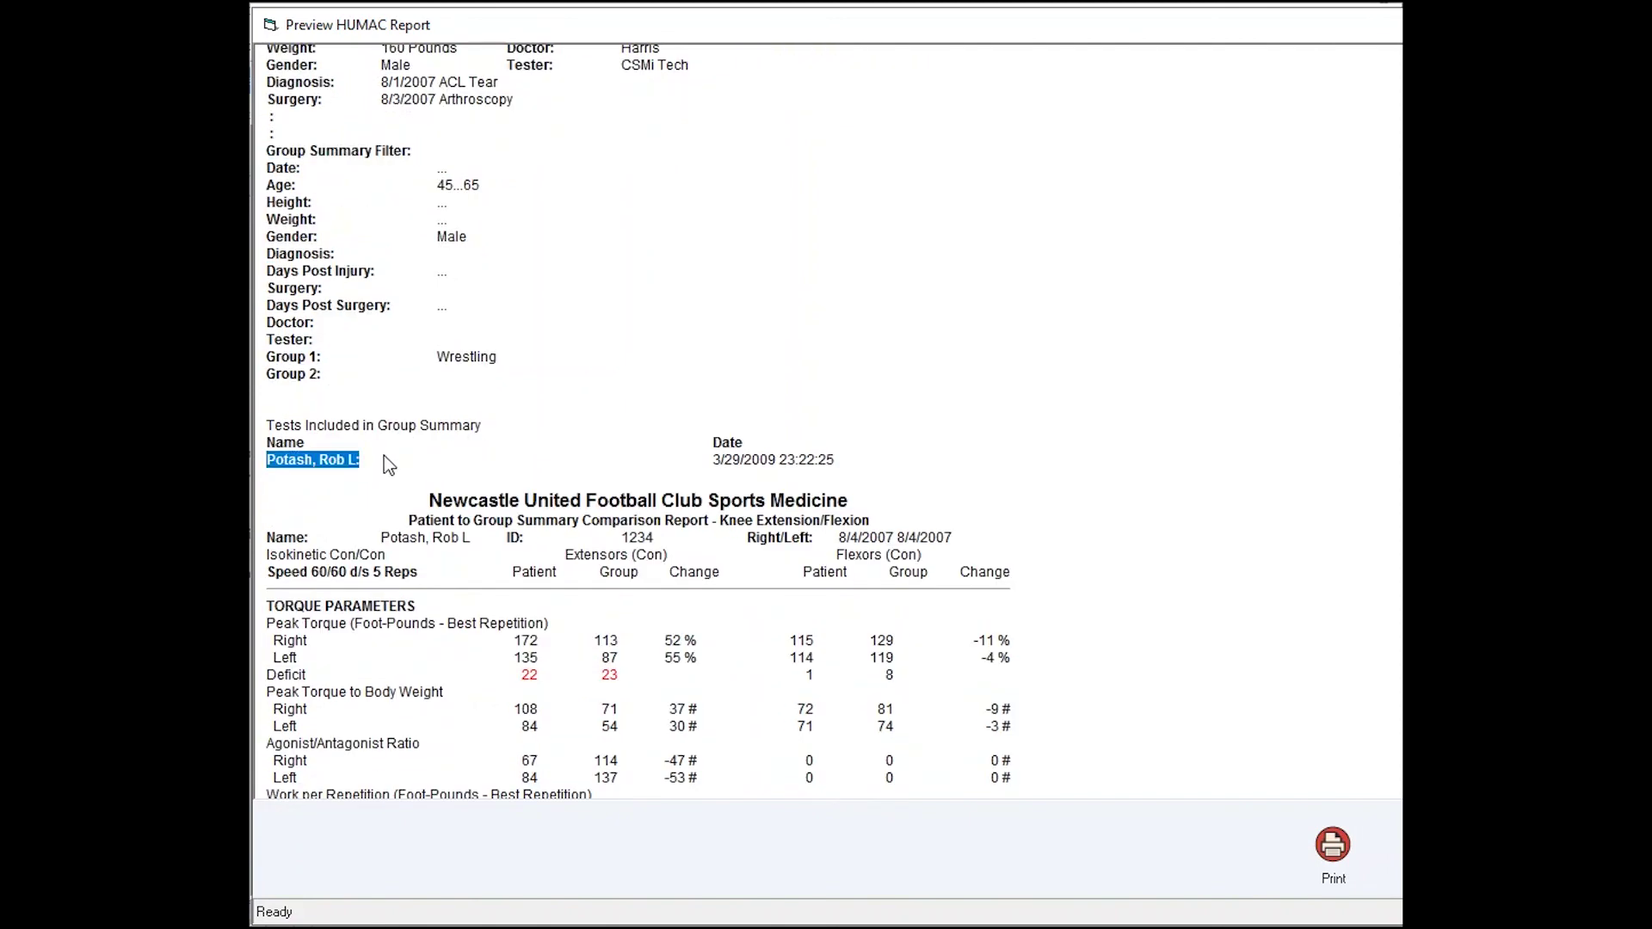
scroll(514, 452, "down", 2)
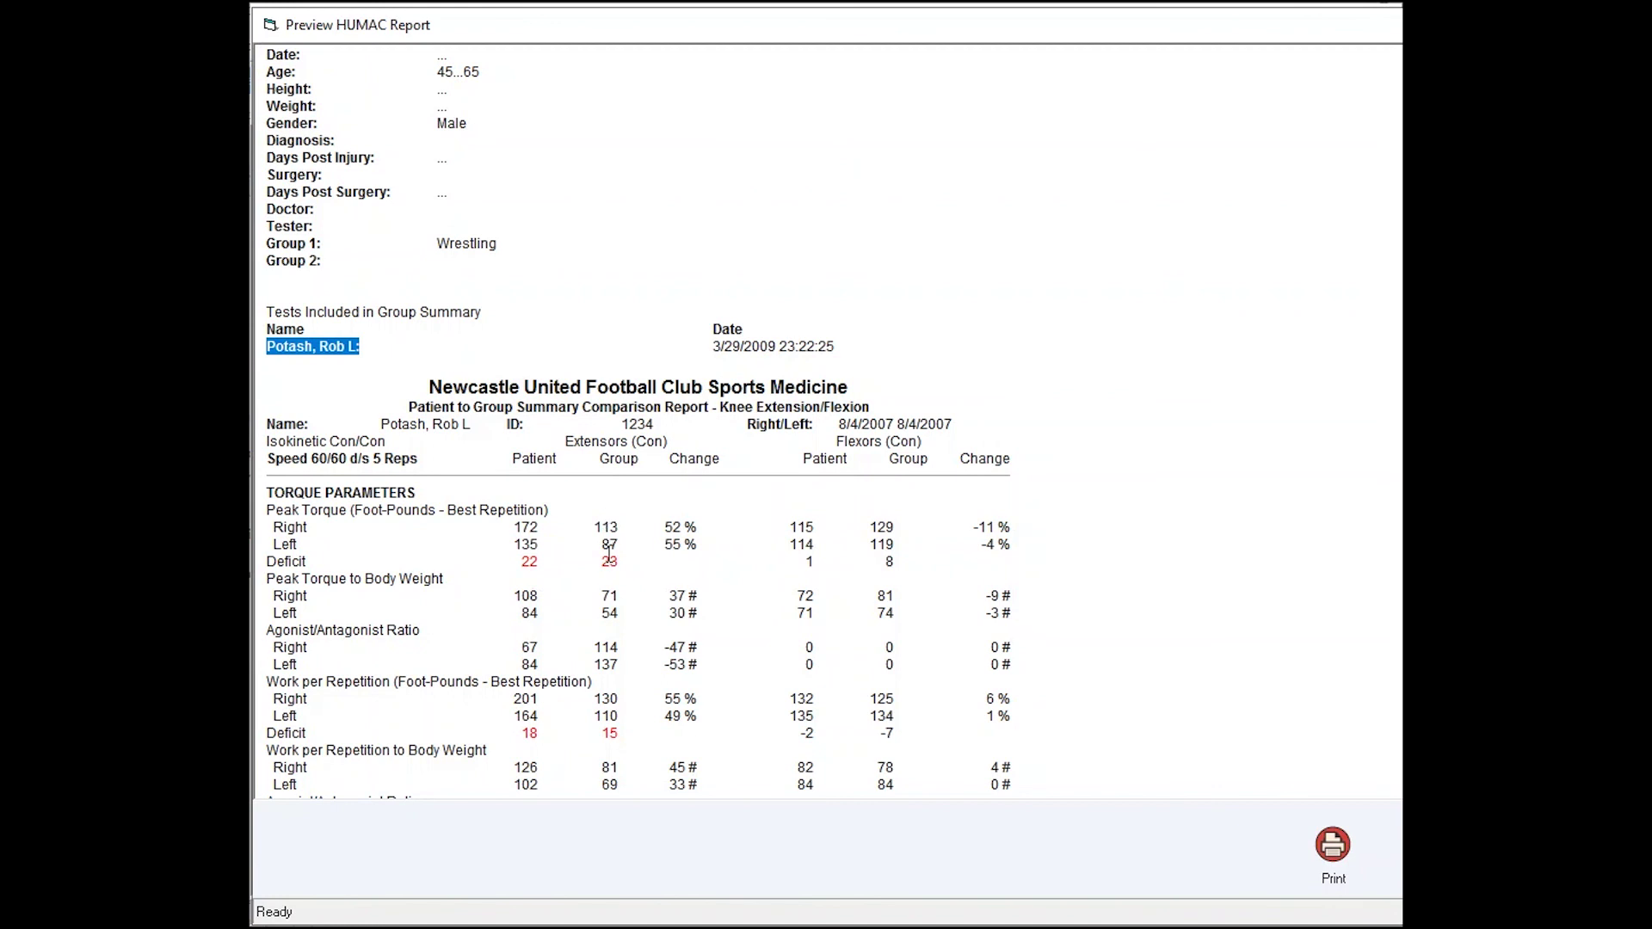
left_click_drag(671, 459, 721, 461)
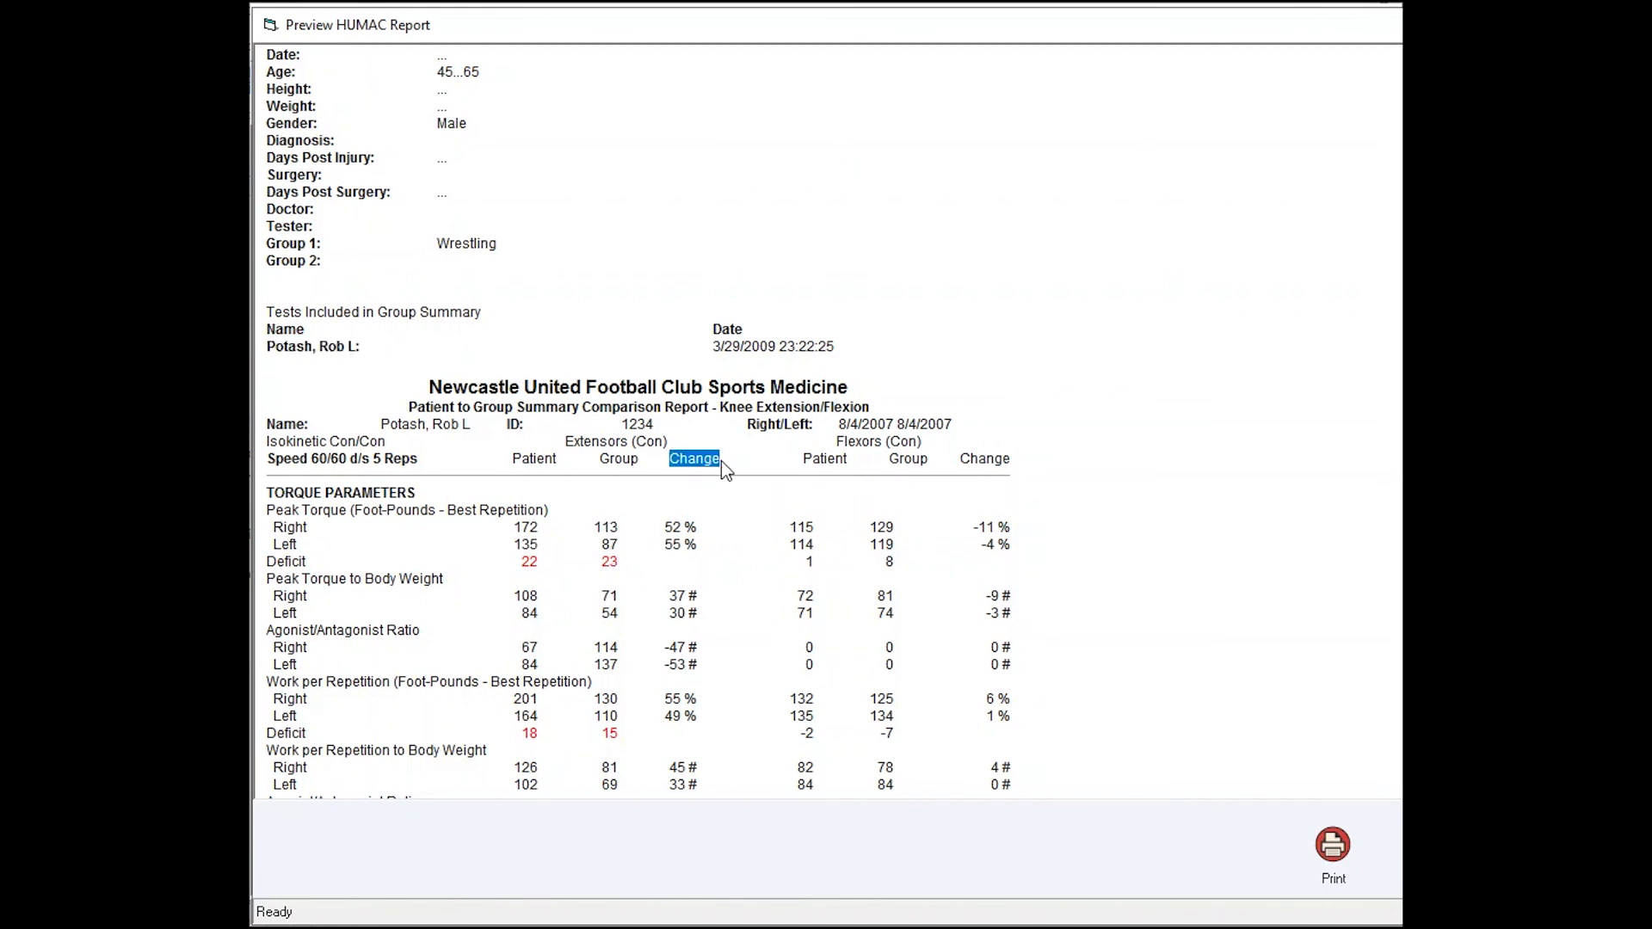